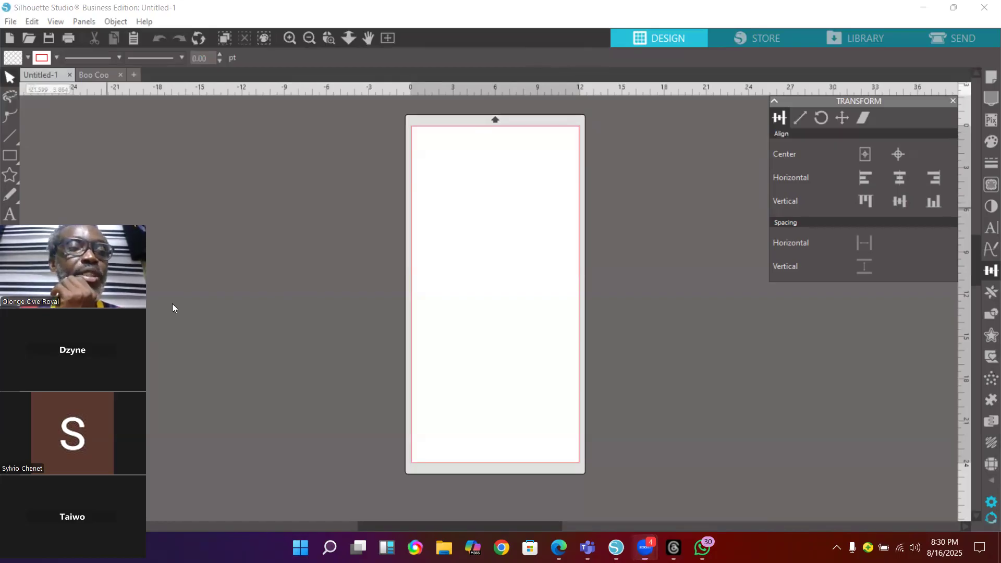
Add the text "Girl" in Arial on the upper part of the page.
left_click_drag(117, 326, 176, 334)
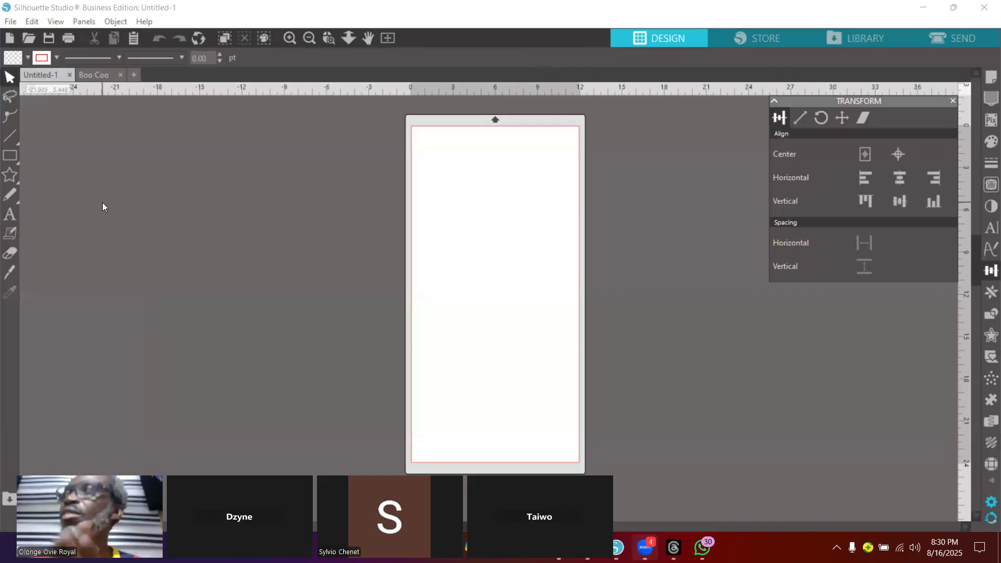
left_click(10, 215)
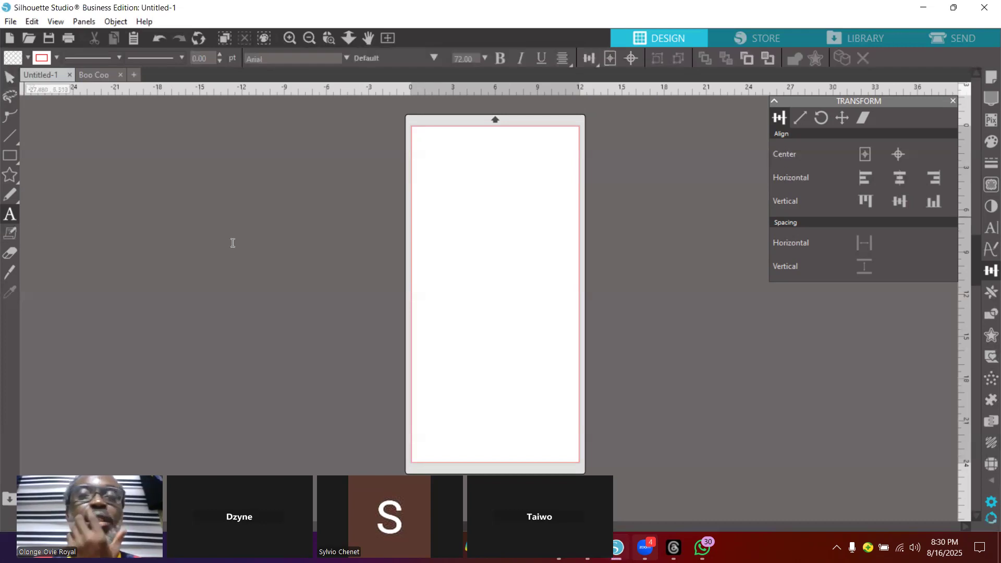
left_click(459, 212)
type("Girl")
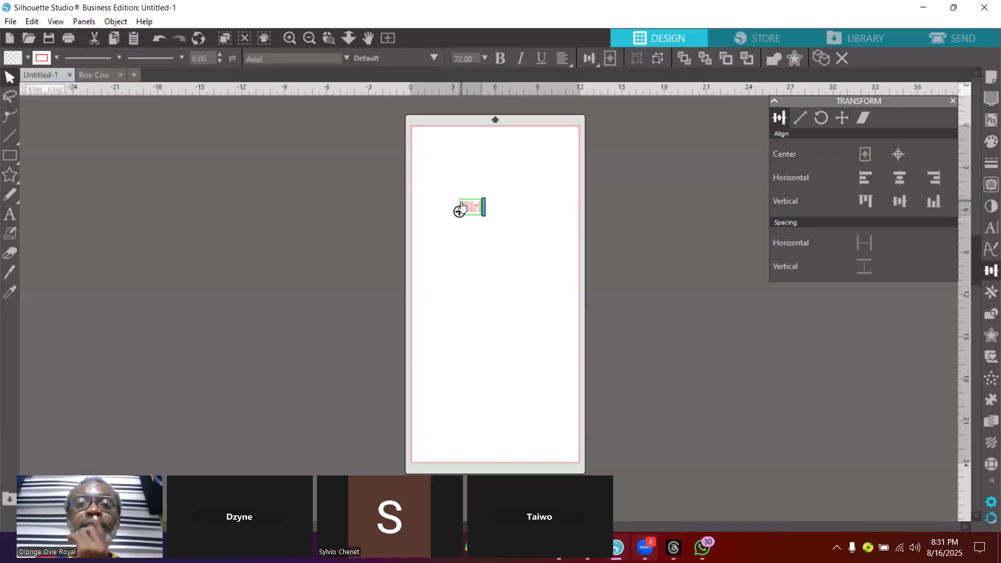
left_click(495, 238)
left_click(475, 220)
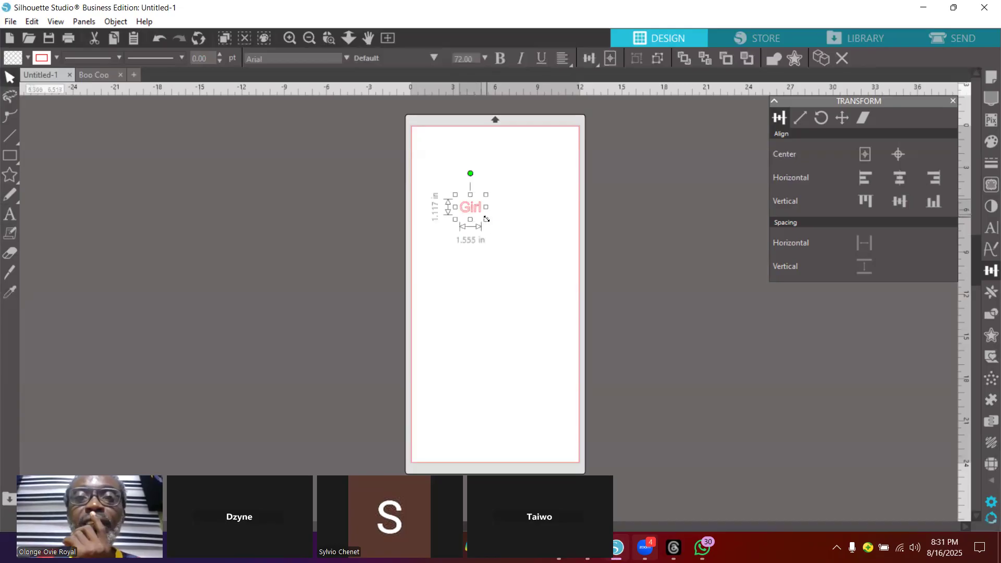
Enlarge the Girl text to about 11.3 in wide and fit it across the top of the page.
mouse_move(486, 220)
left_mouse_down()
mouse_move(543, 276)
mouse_move(489, 201)
left_mouse_up()
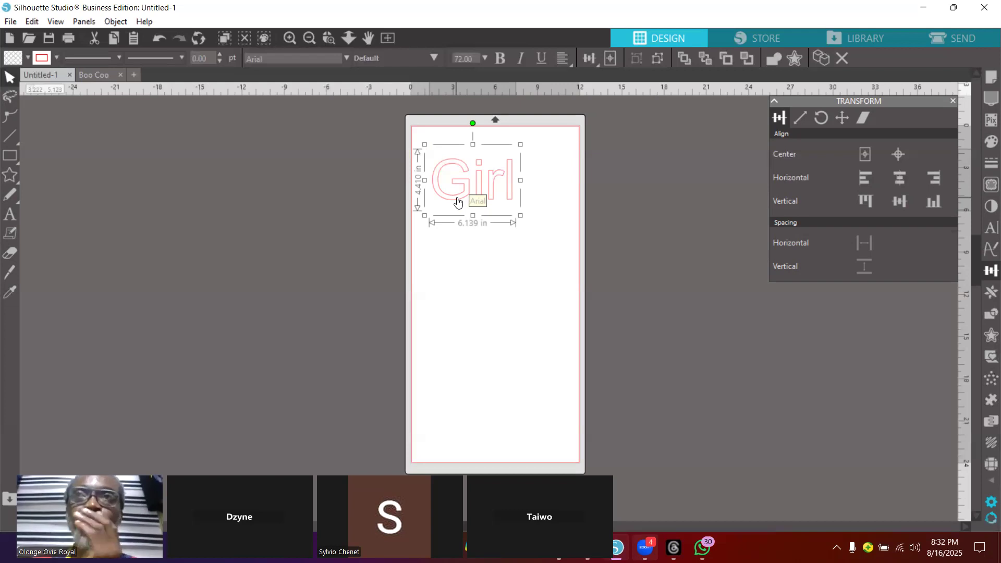
left_click_drag(457, 202, 445, 183)
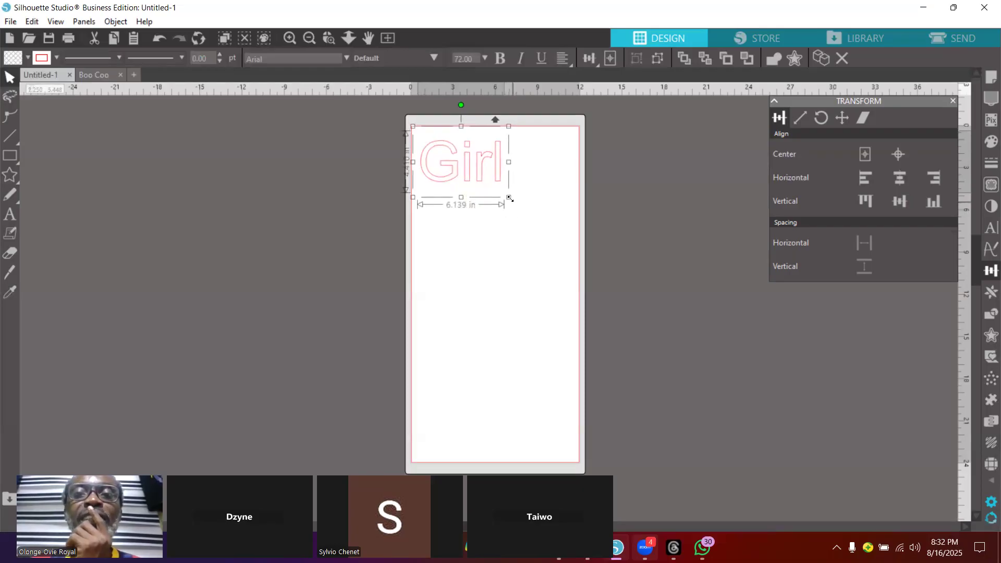
left_click_drag(509, 198, 577, 257)
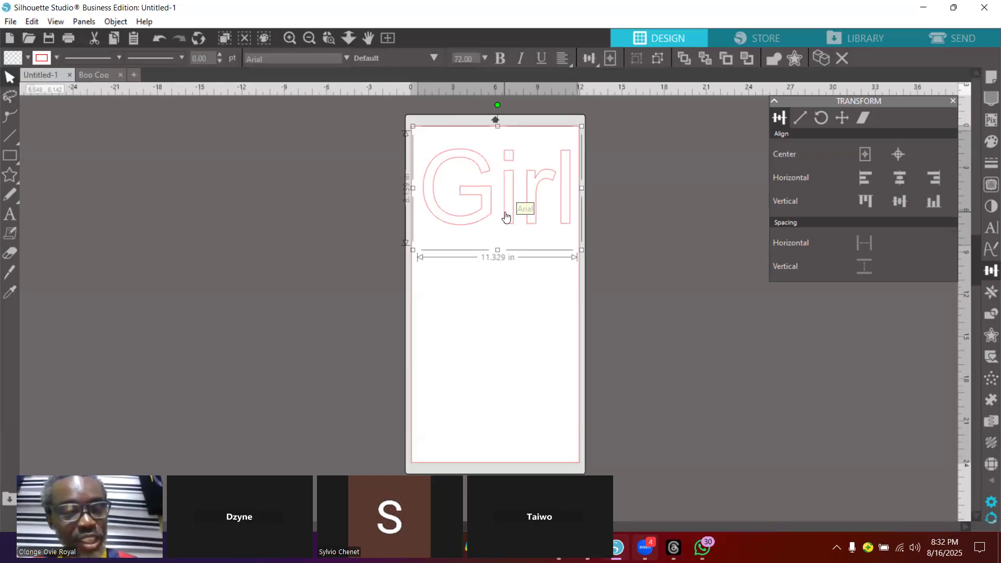
Duplicate the Girl text, place the copy directly below the original and shrink it to about 6.3 in wide.
key("i")
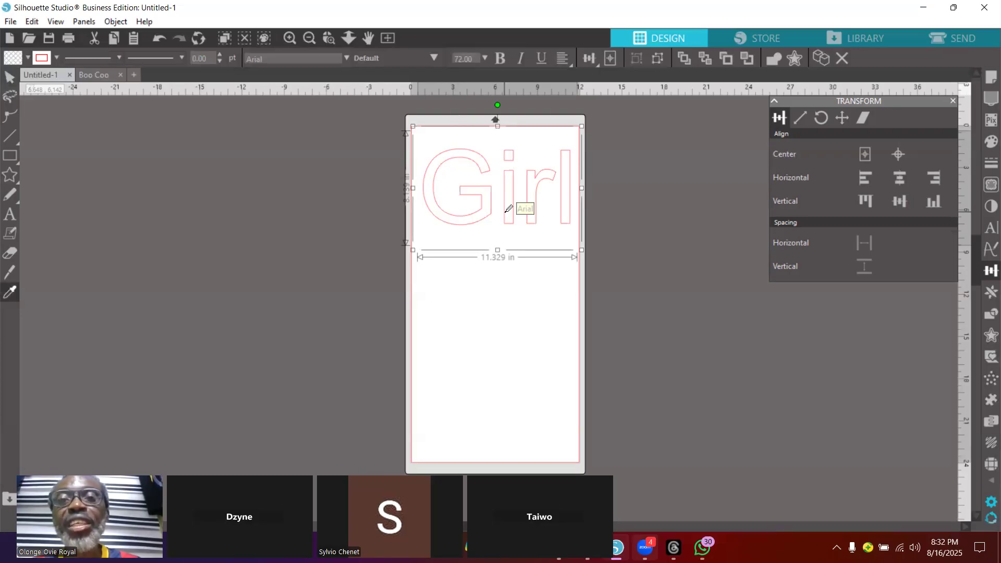
key("ctrl+d")
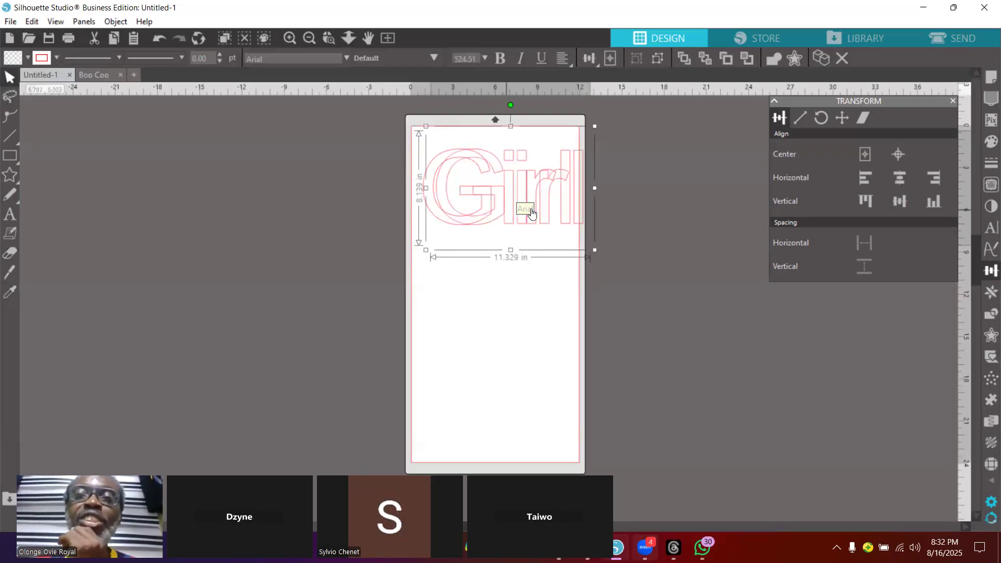
left_click_drag(583, 203, 449, 274)
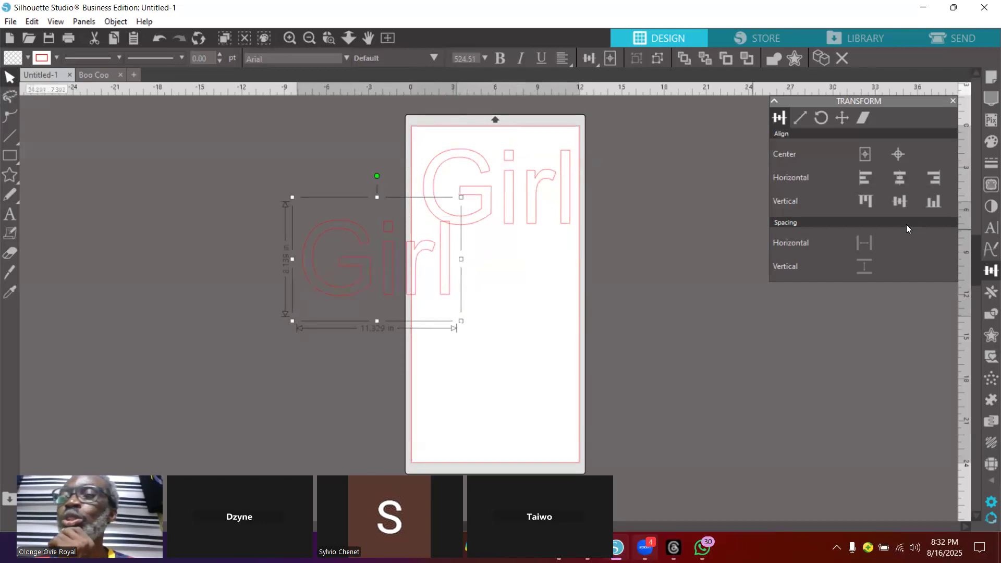
left_click(989, 294)
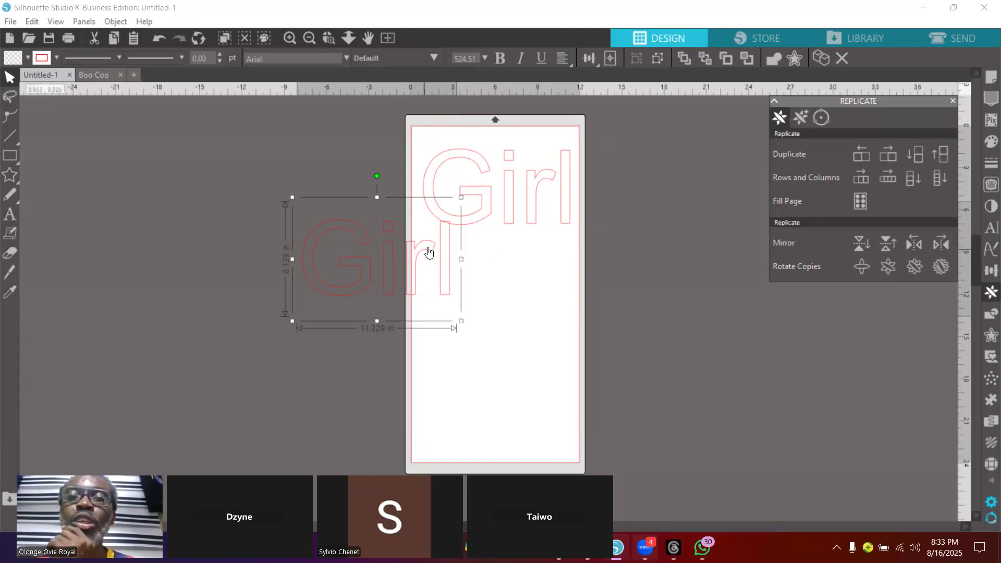
left_click_drag(428, 252, 378, 269)
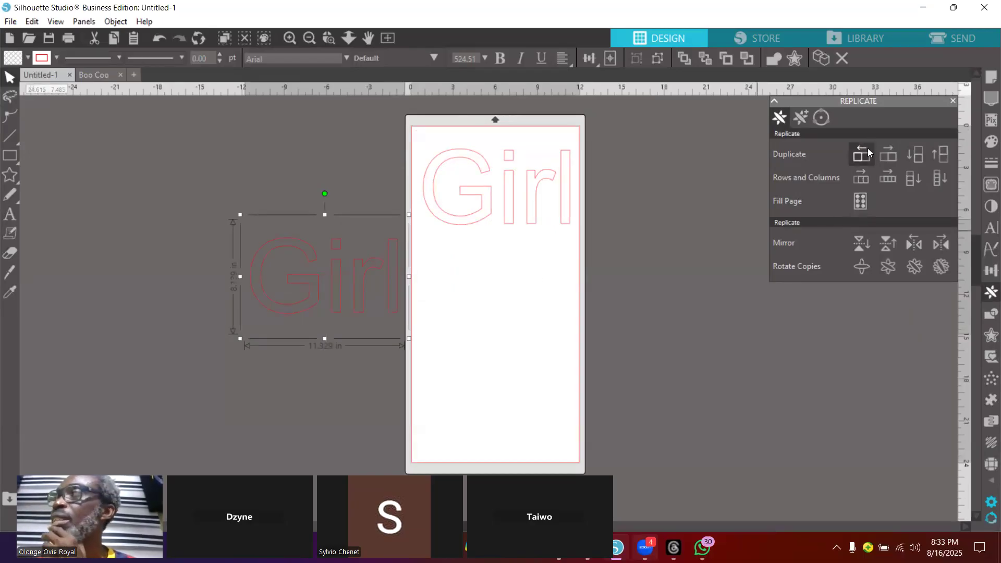
left_click(954, 100)
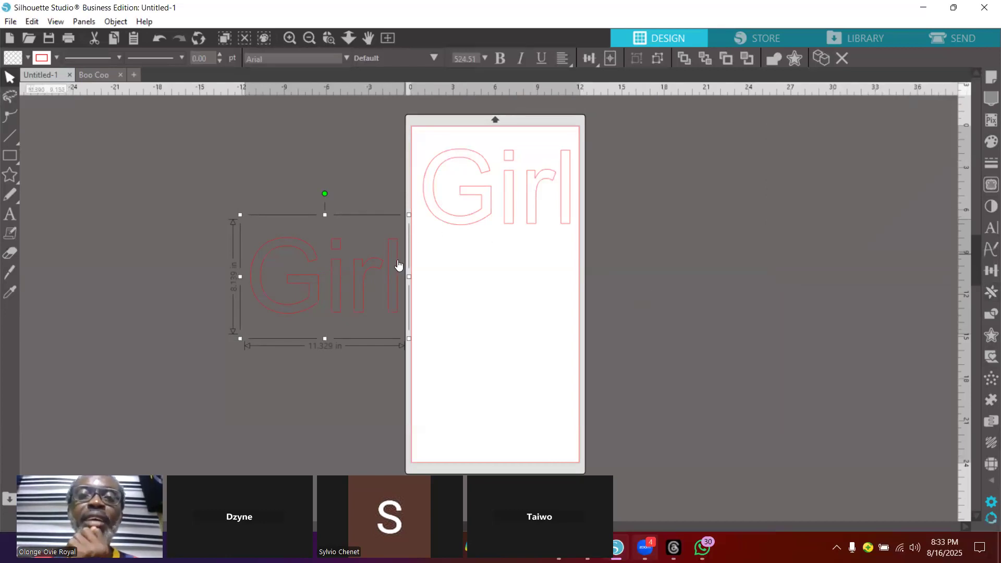
left_click_drag(389, 268, 556, 274)
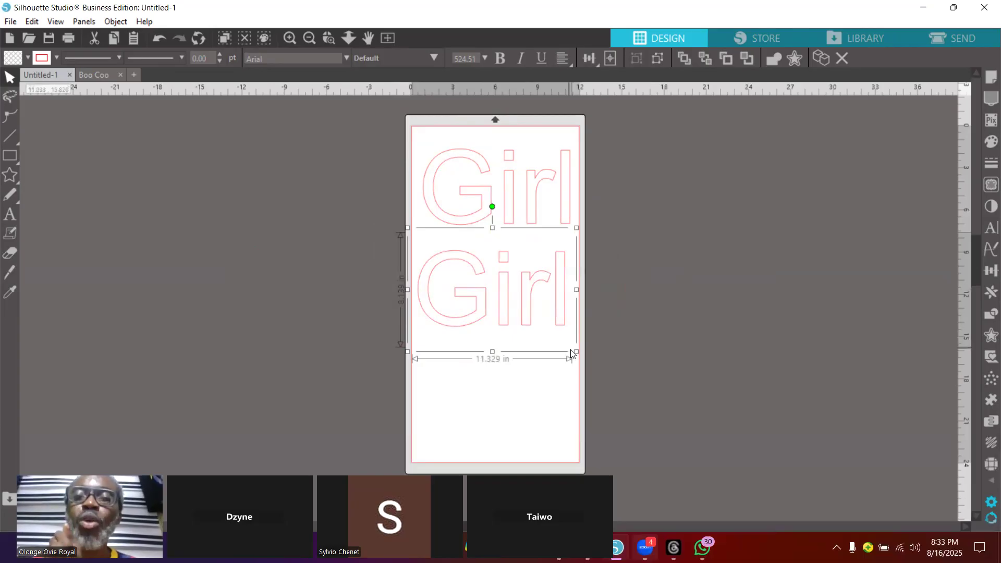
left_click_drag(576, 351, 502, 307)
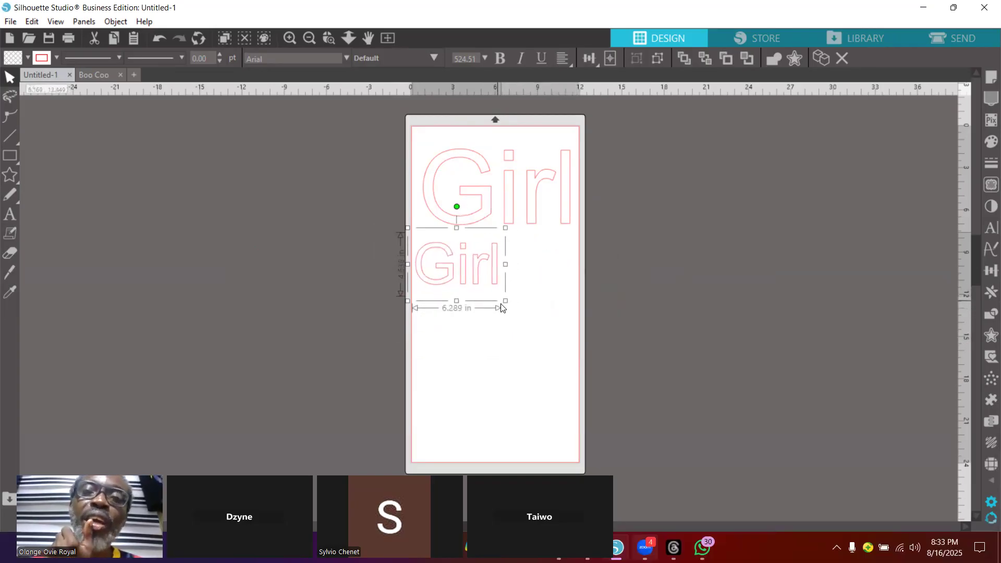
Change the font of both Girl texts to Blacksword.
left_click(510, 225)
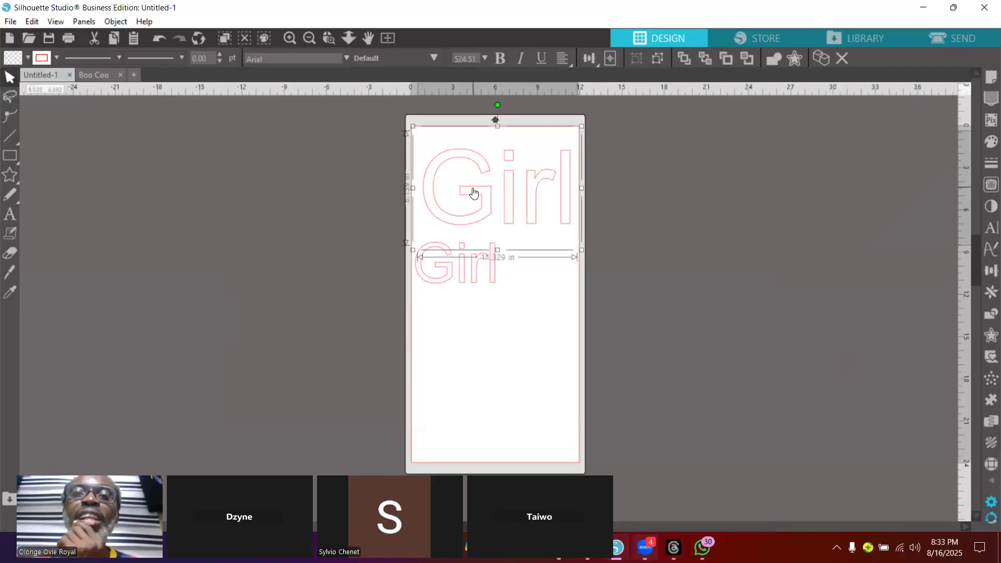
left_click_drag(394, 145, 577, 321)
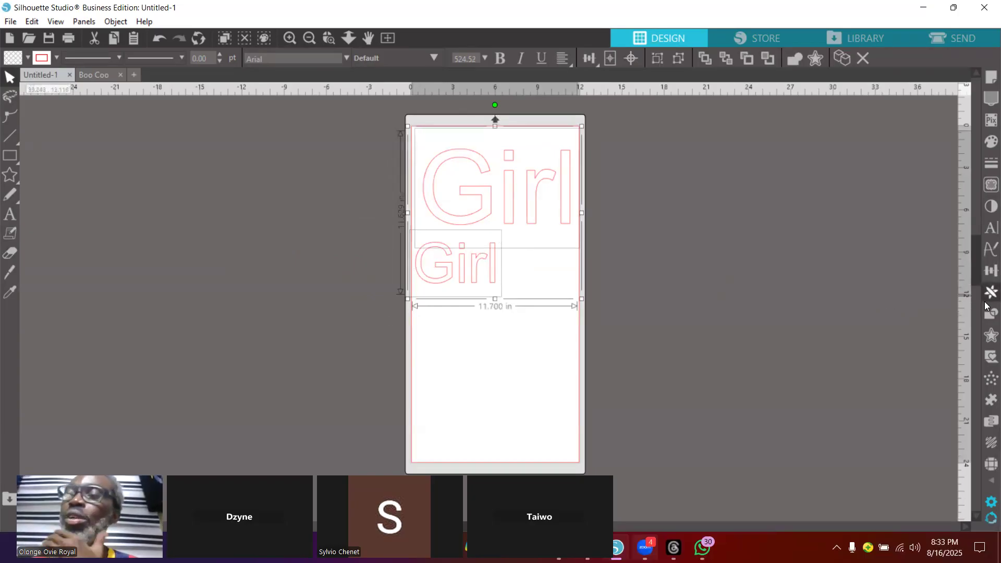
left_click(986, 230)
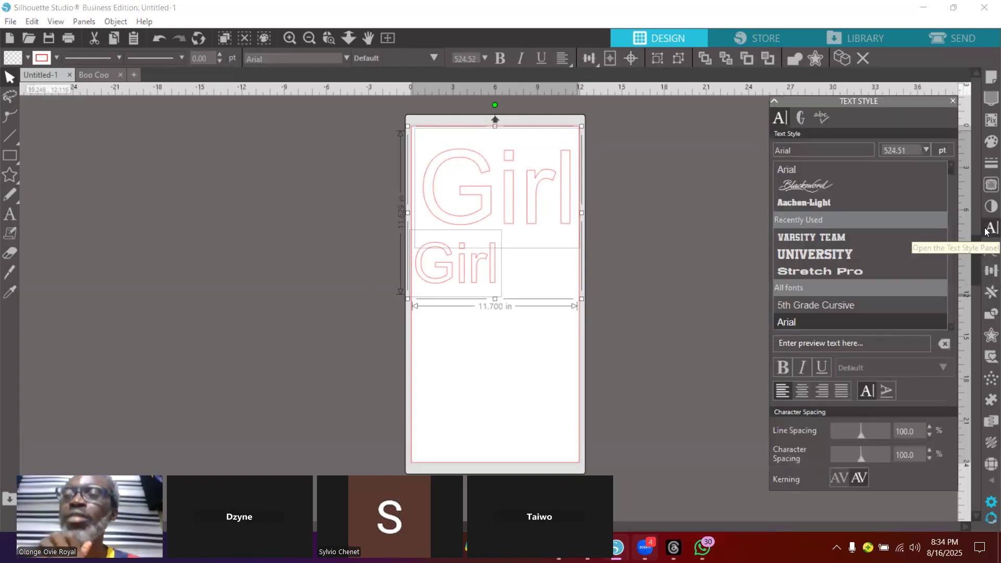
left_click(10, 214)
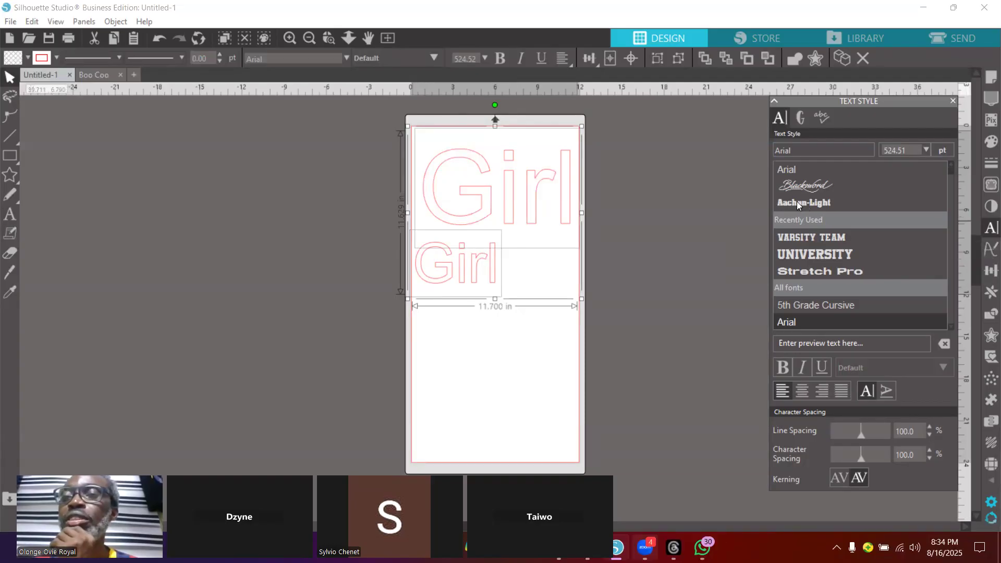
left_click(798, 183)
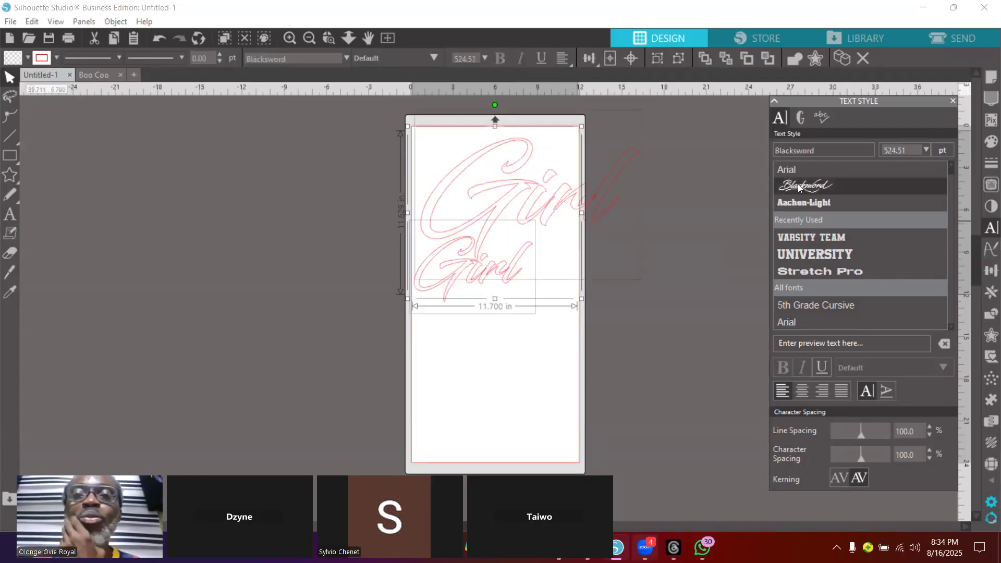
Move the smaller Girl text down the page so that it is separated from the larger one.
mouse_move(537, 198)
left_mouse_down()
mouse_move(495, 197)
mouse_move(522, 207)
left_mouse_up()
left_click(536, 373)
left_click_drag(496, 297, 504, 342)
left_click_drag(523, 220, 502, 236)
left_click(561, 251)
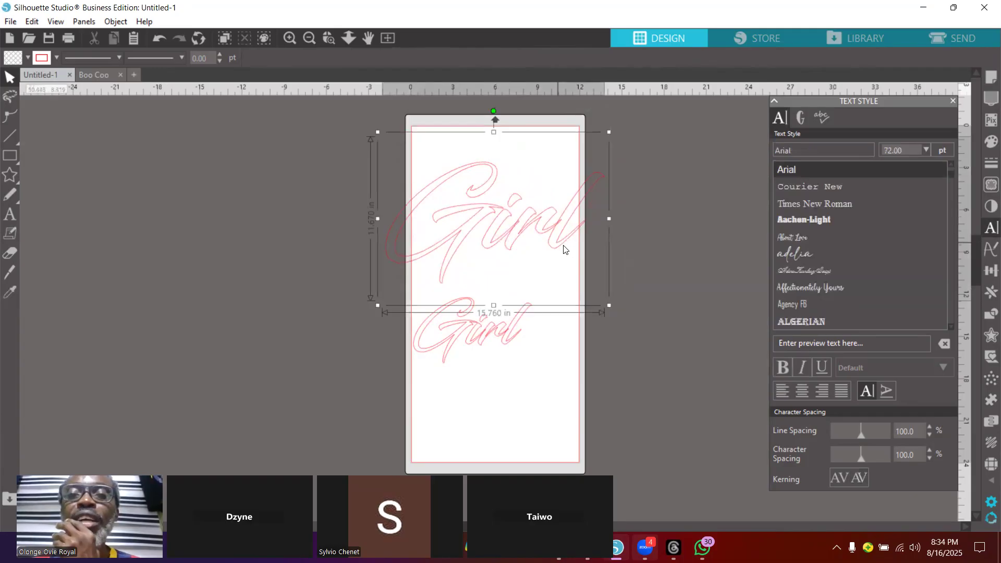
Scale the larger Girl text down to about 11.3 in wide and position it within the upper page borders.
left_click_drag(496, 241, 509, 237)
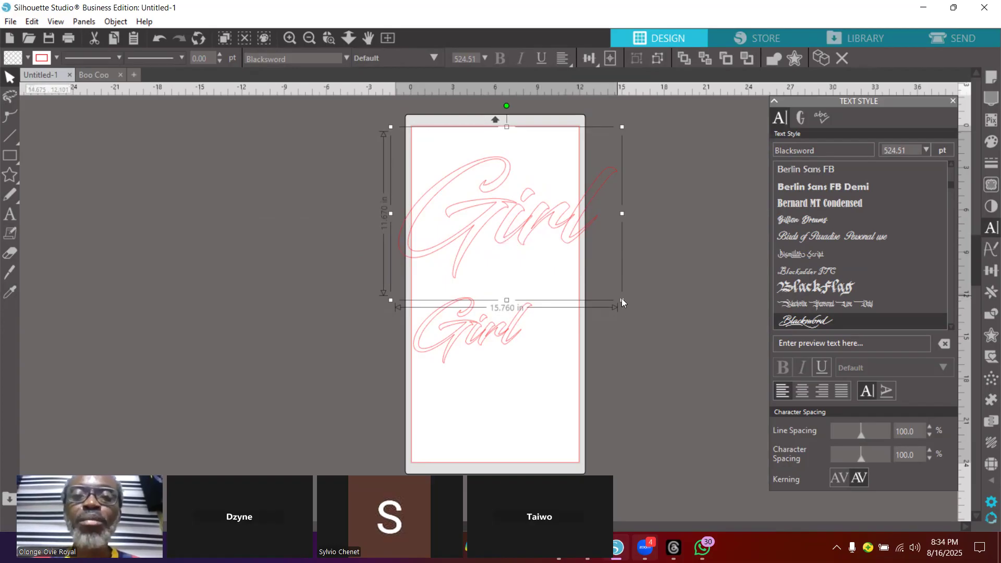
left_click_drag(621, 299, 557, 271)
left_click_drag(492, 203, 515, 209)
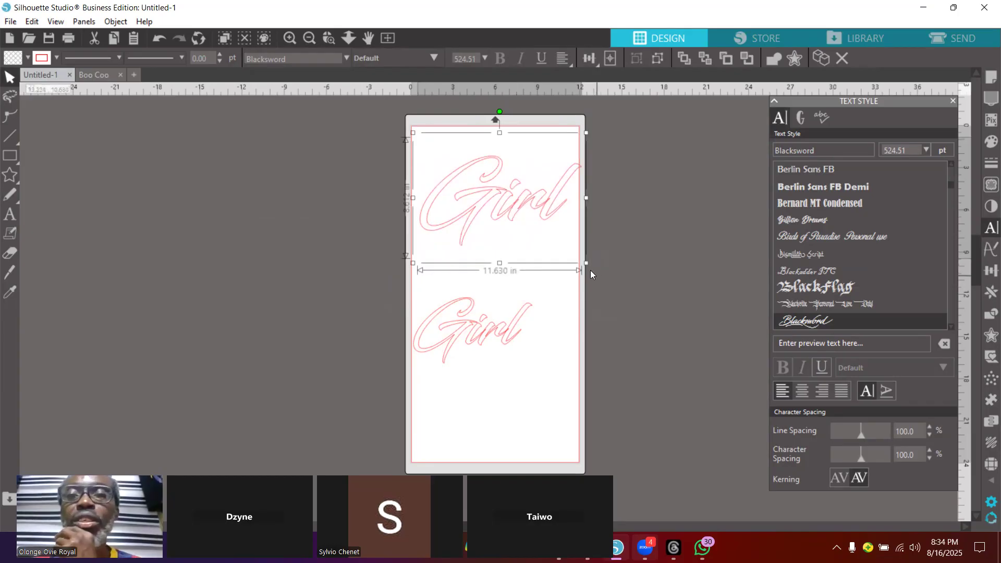
left_click_drag(586, 263, 582, 260)
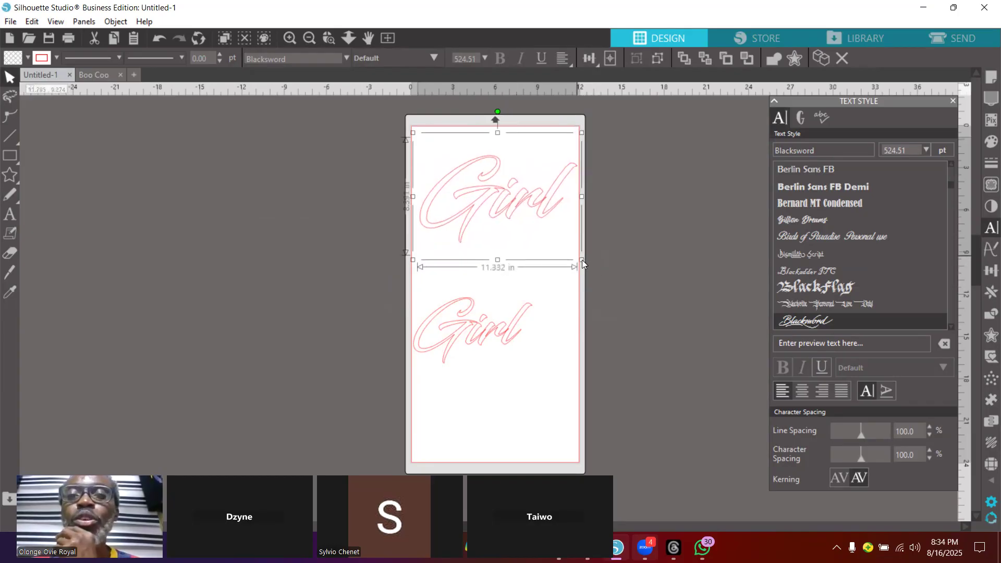
left_click_drag(514, 205, 515, 201)
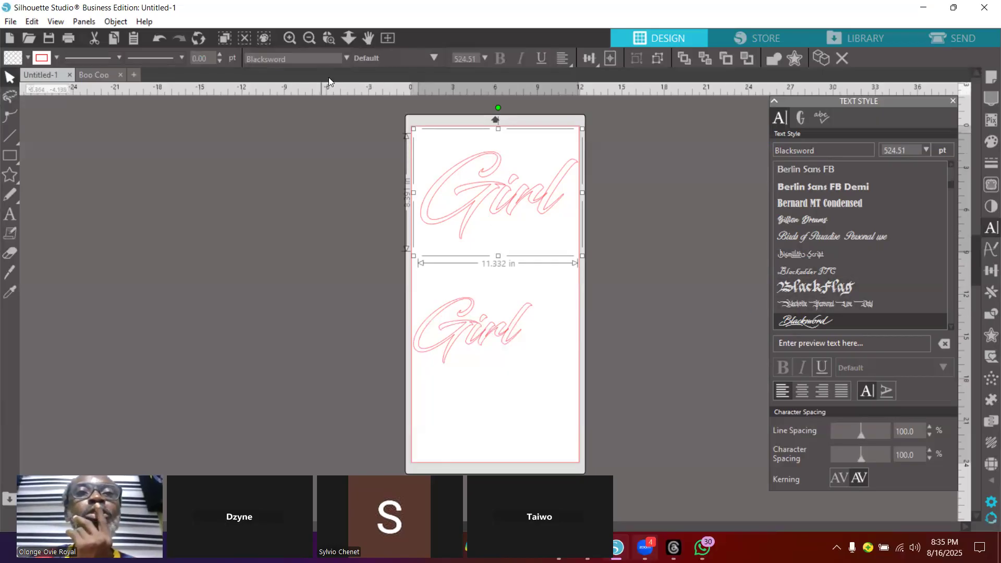
Inspect the overlapping letter joints of the larger Girl text up close and weld them.
left_click(328, 40)
left_click_drag(412, 139, 611, 256)
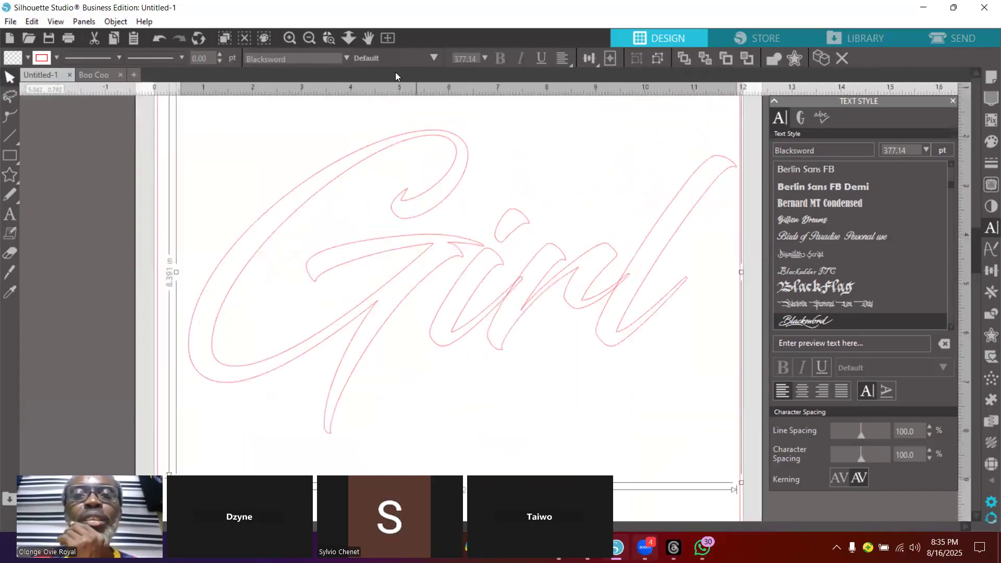
left_click(329, 38)
left_click_drag(470, 249, 595, 333)
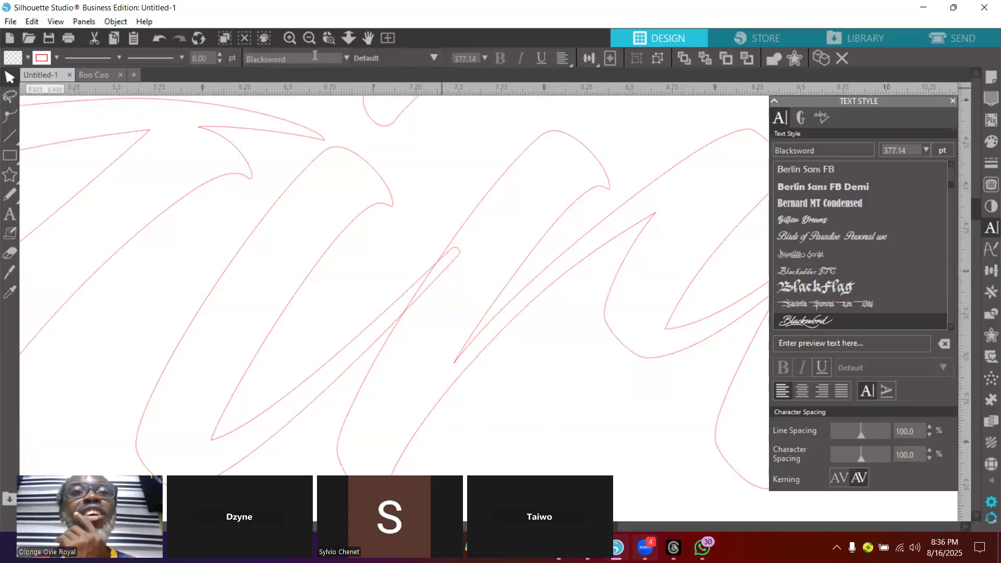
left_click(309, 38)
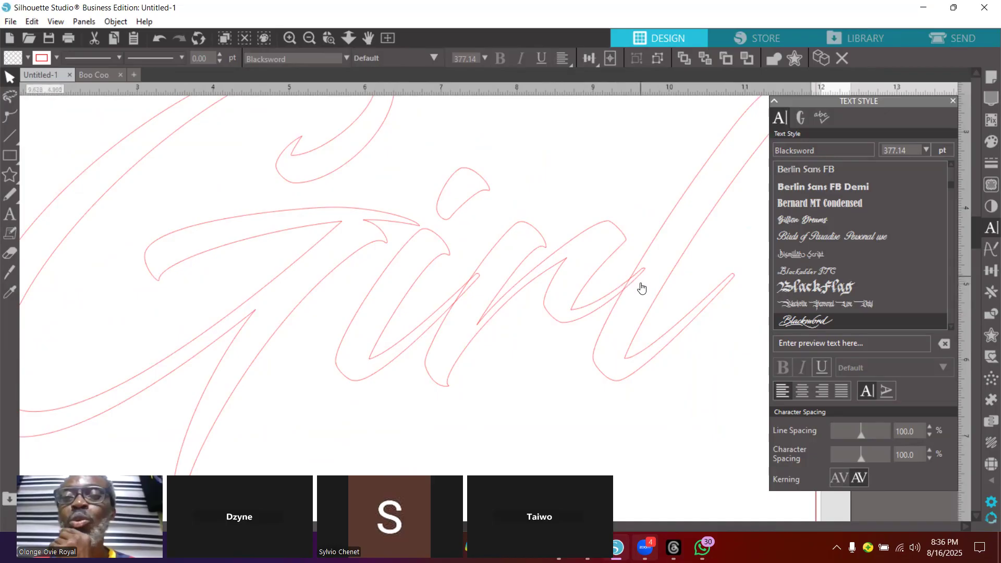
left_click(987, 315)
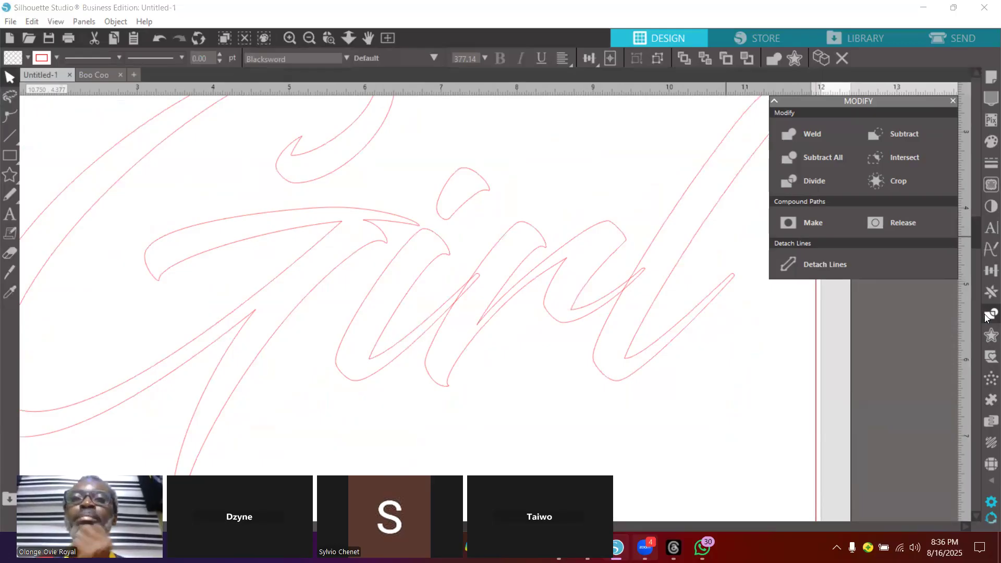
right_click(536, 253)
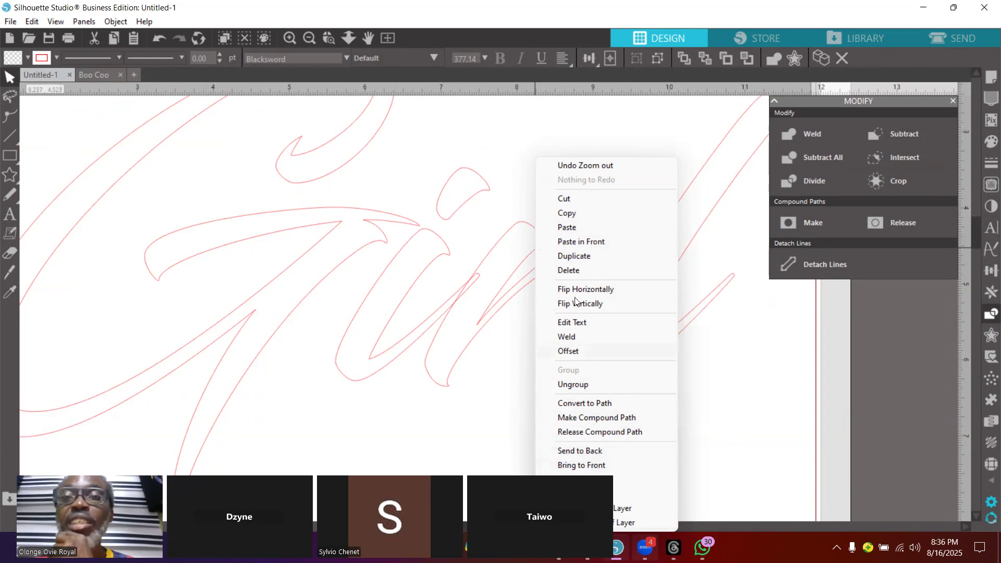
left_click(572, 338)
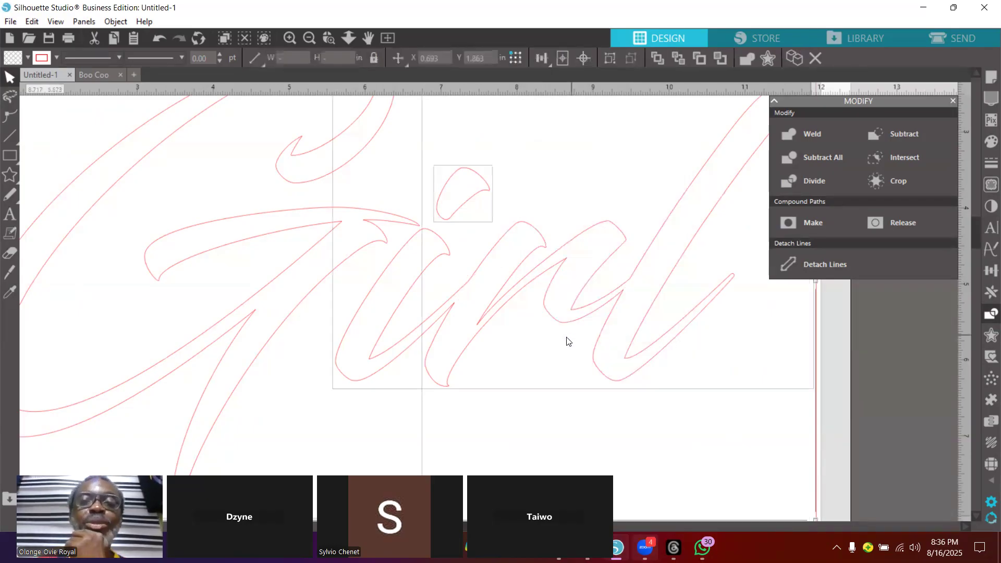
Undo the weld on the larger Girl text and weld its overlapping letters again.
left_click(453, 311)
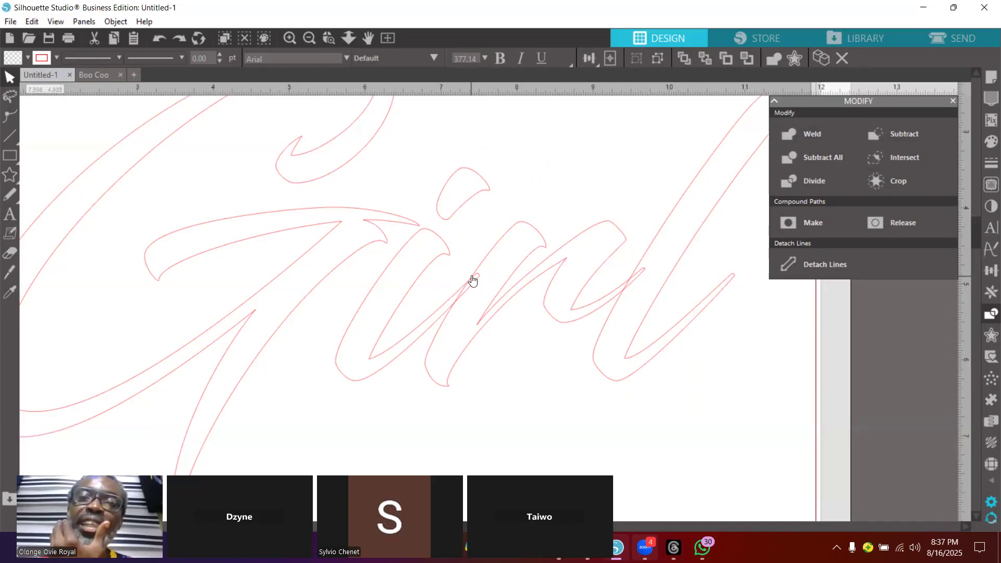
left_click(820, 135)
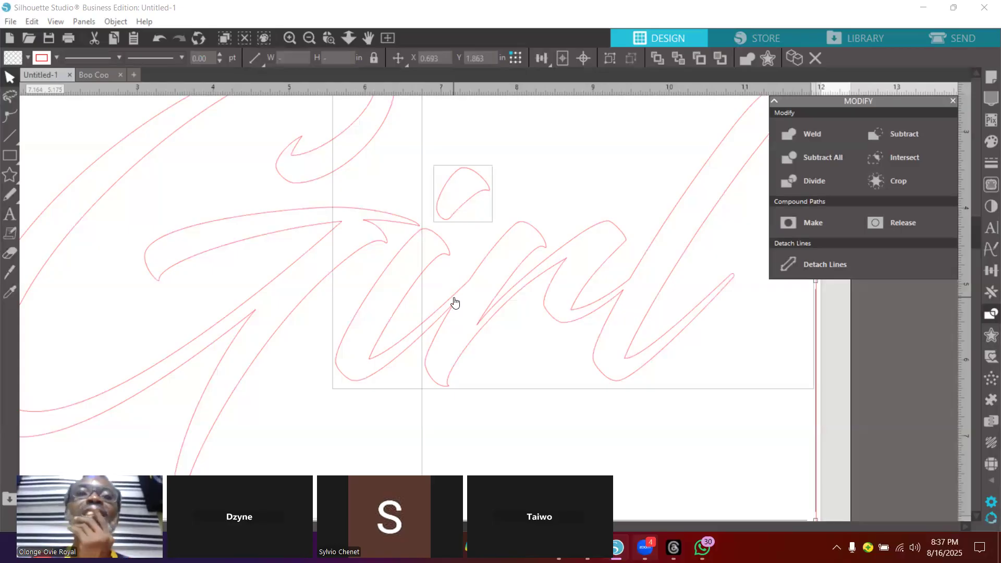
left_click(310, 38)
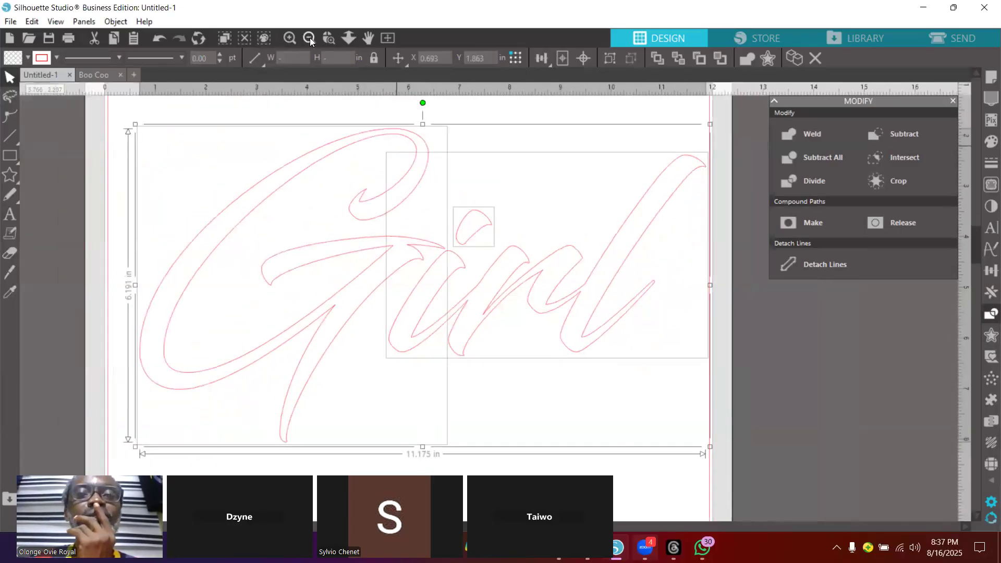
left_click(310, 38)
left_click(310, 38)
scroll(646, 386, "down", 1)
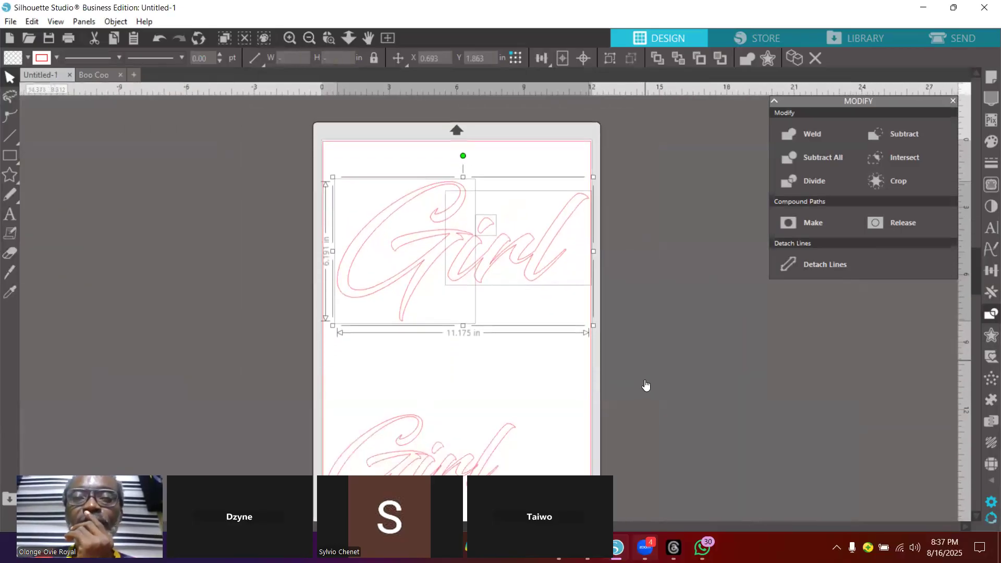
Move the smaller Girl text off the page into the empty area left of it.
scroll(645, 385, "down", 3)
left_click_drag(475, 409, 249, 250)
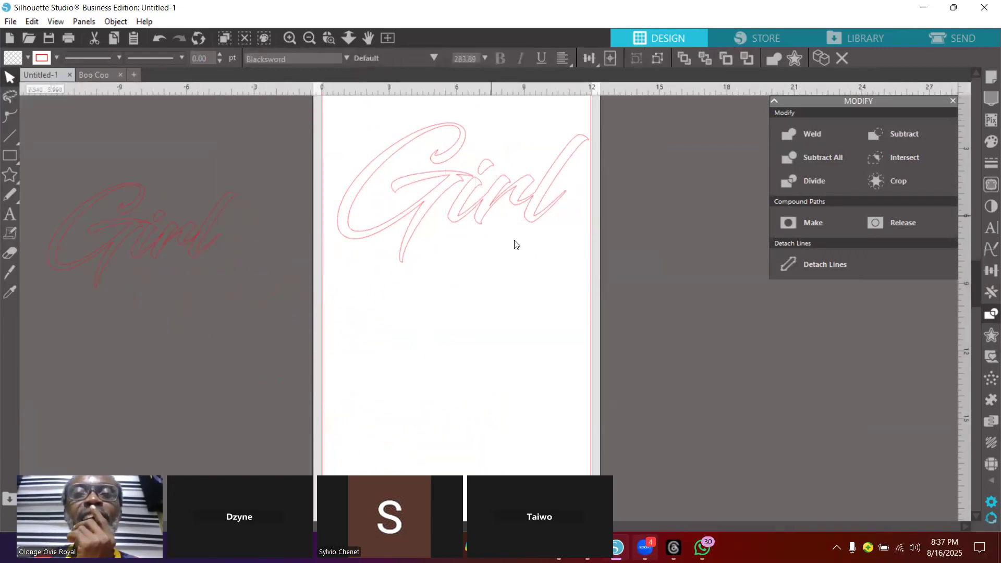
left_click(527, 253)
Group all pieces of the welded larger Girl and shift the group slightly up the page.
scroll(530, 253, "up", 1)
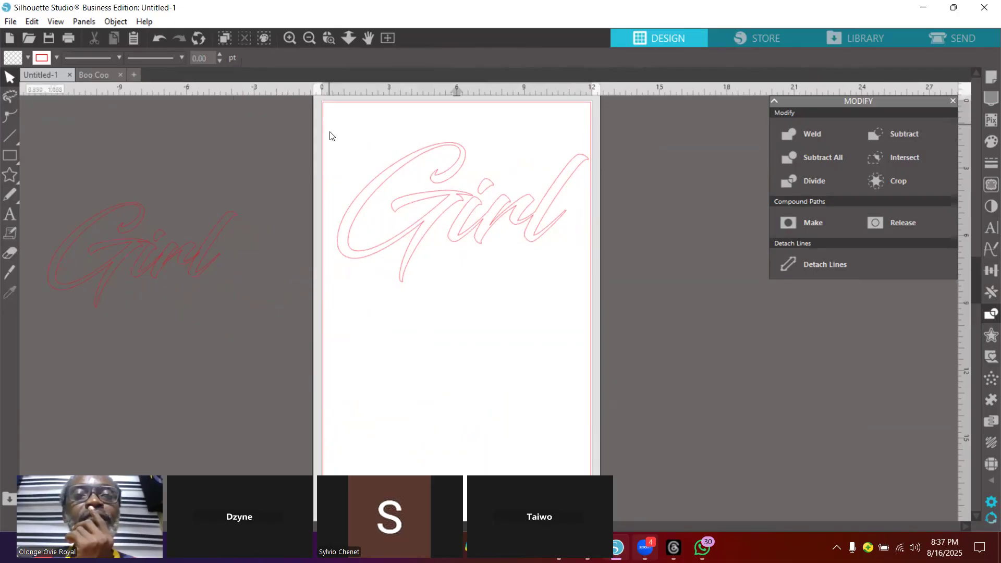
left_click_drag(330, 135, 557, 297)
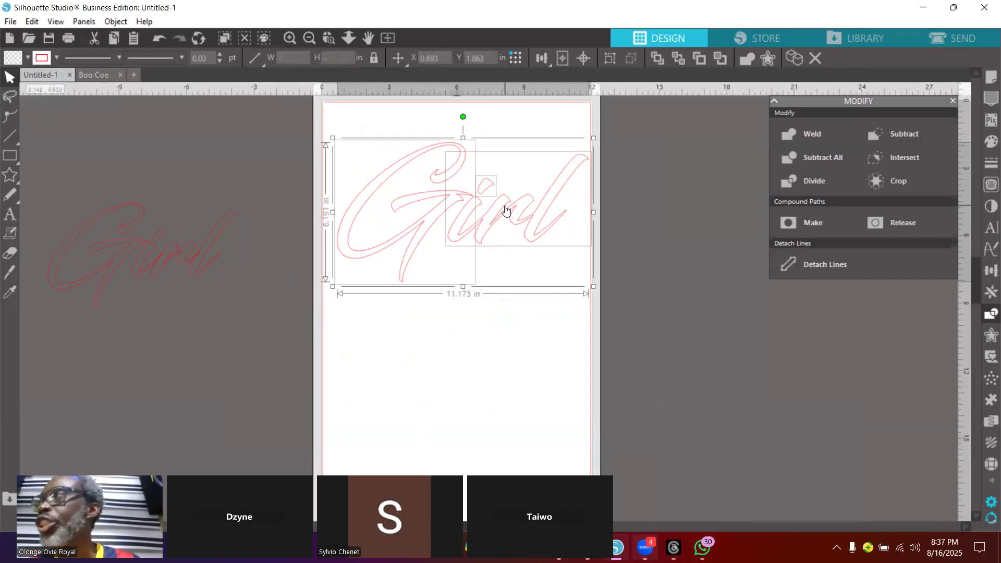
left_click(611, 59)
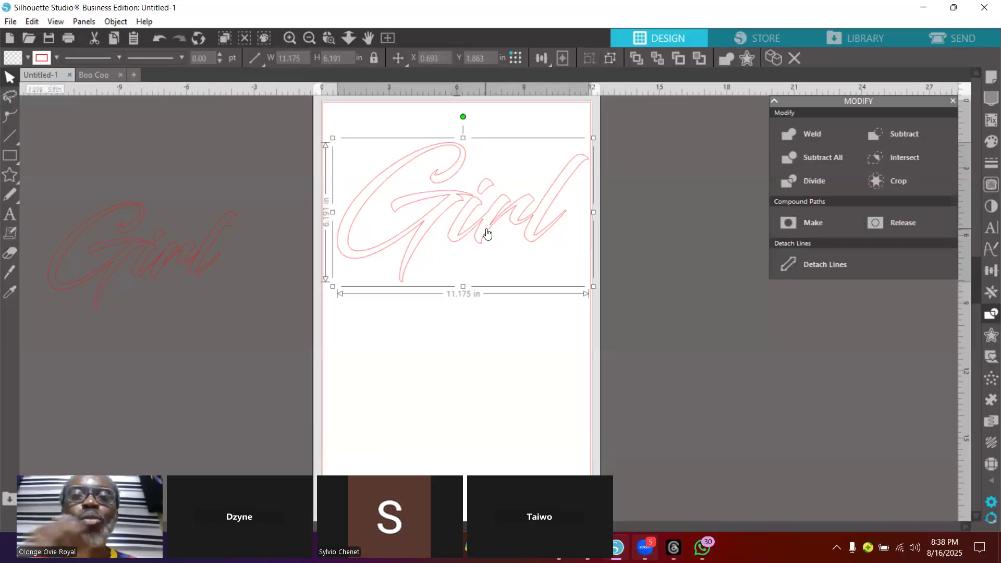
left_click_drag(490, 230, 491, 233)
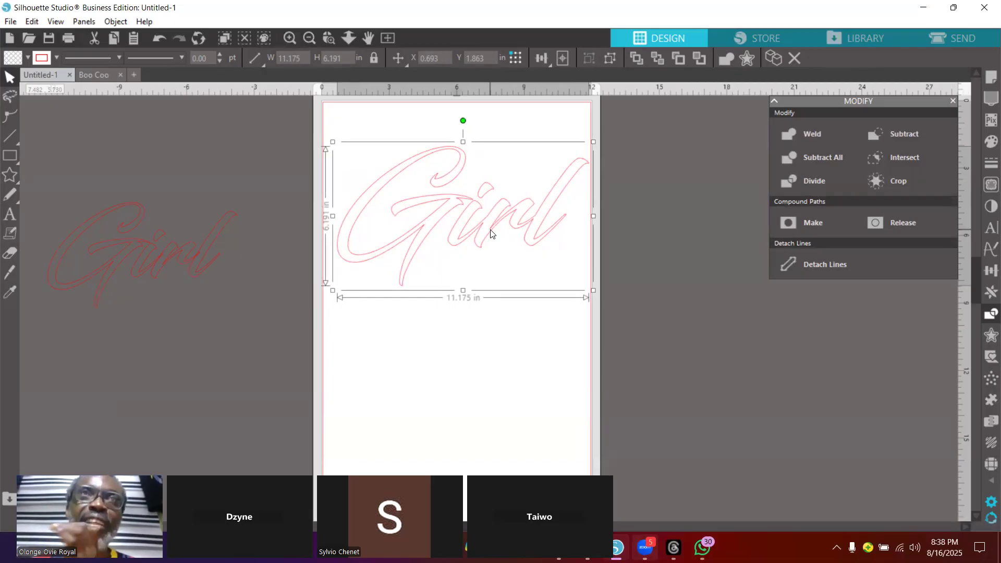
left_click_drag(491, 230, 489, 219)
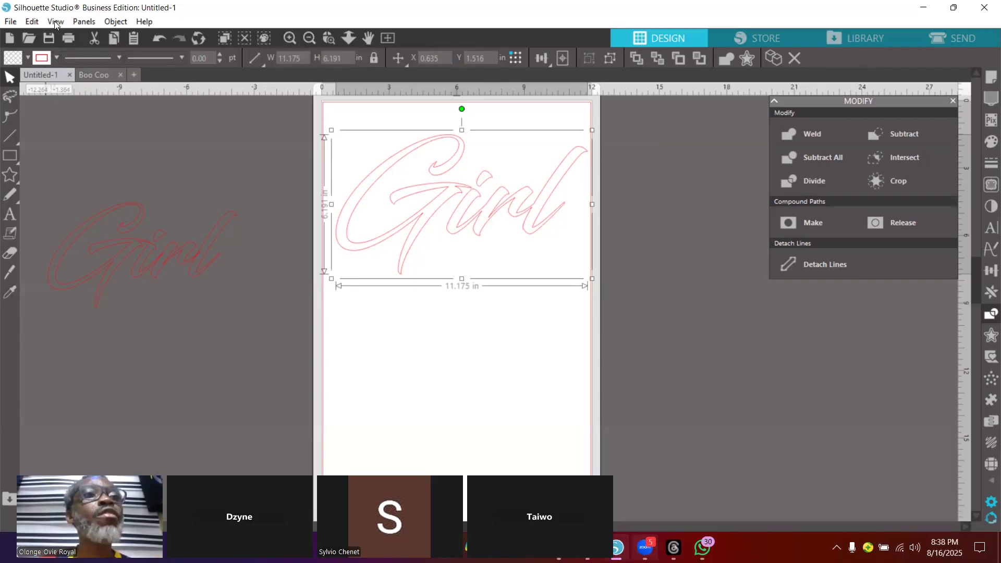
Try a white outline on the larger Girl, change it to dark blue, and fill the letters with blue.
left_click(42, 58)
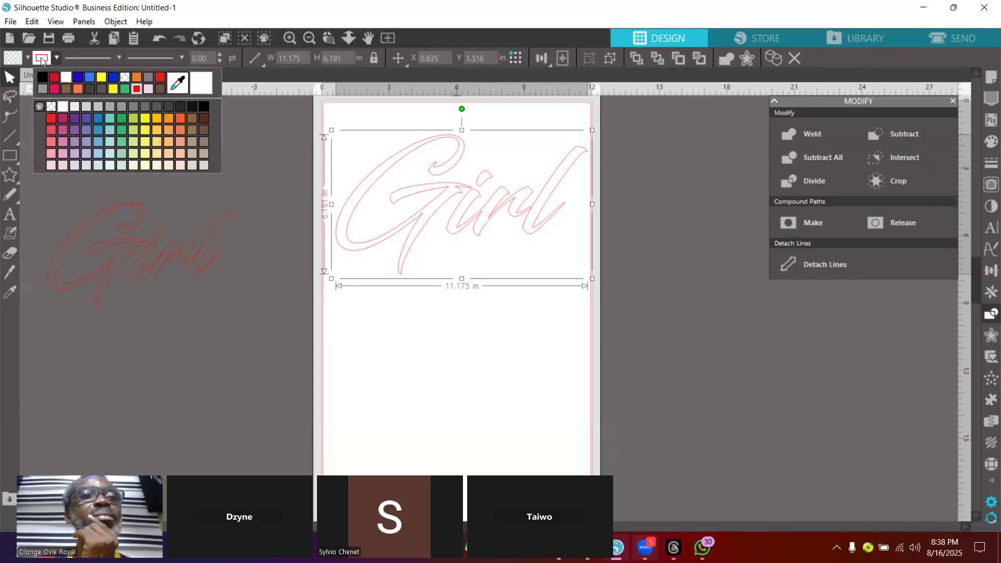
left_click(65, 78)
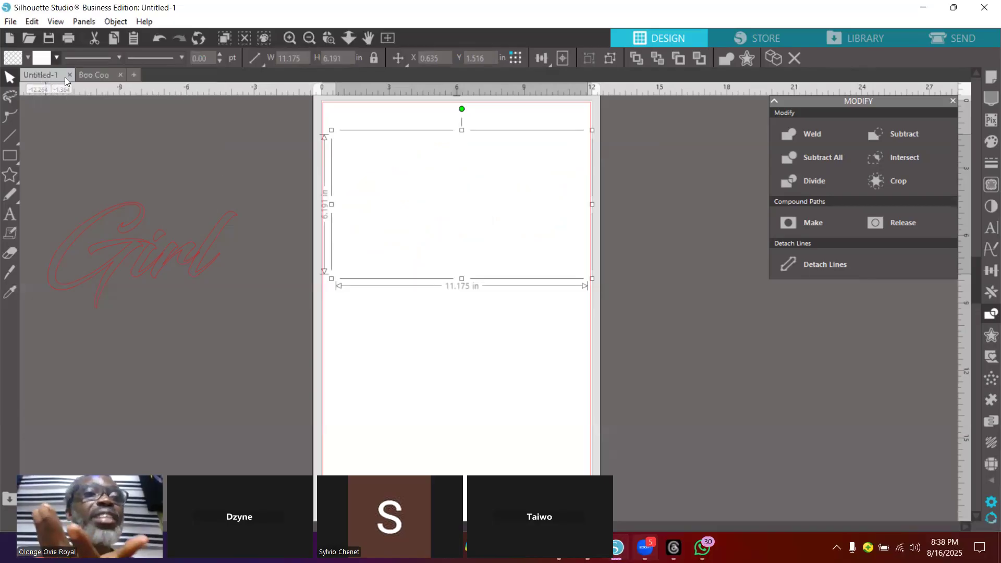
left_click(39, 57)
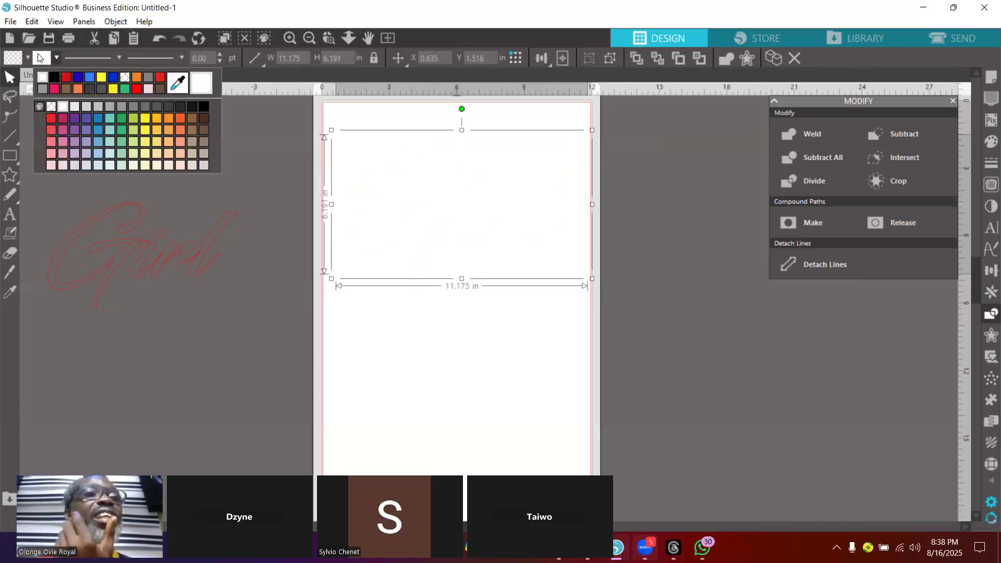
left_click(77, 76)
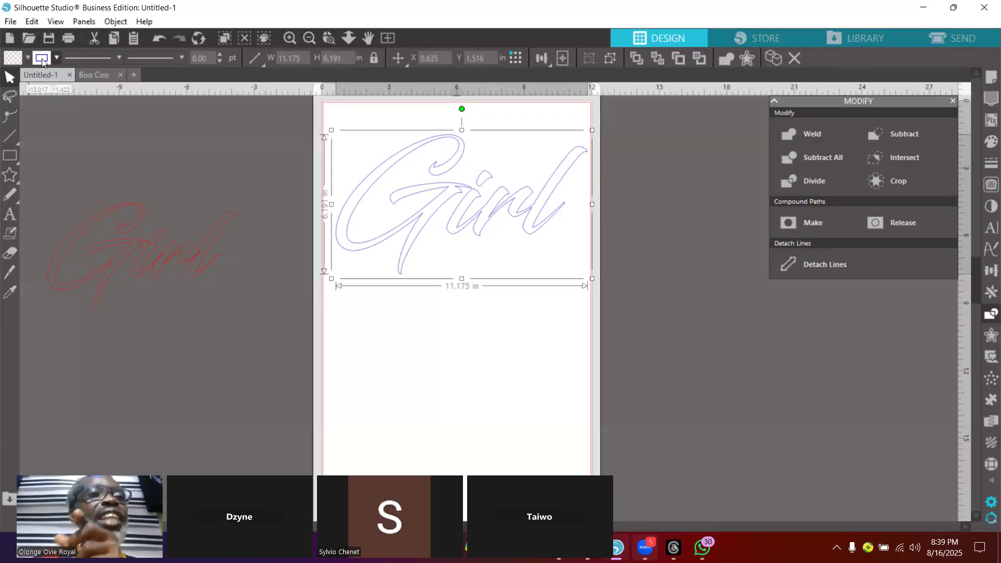
left_click(12, 60)
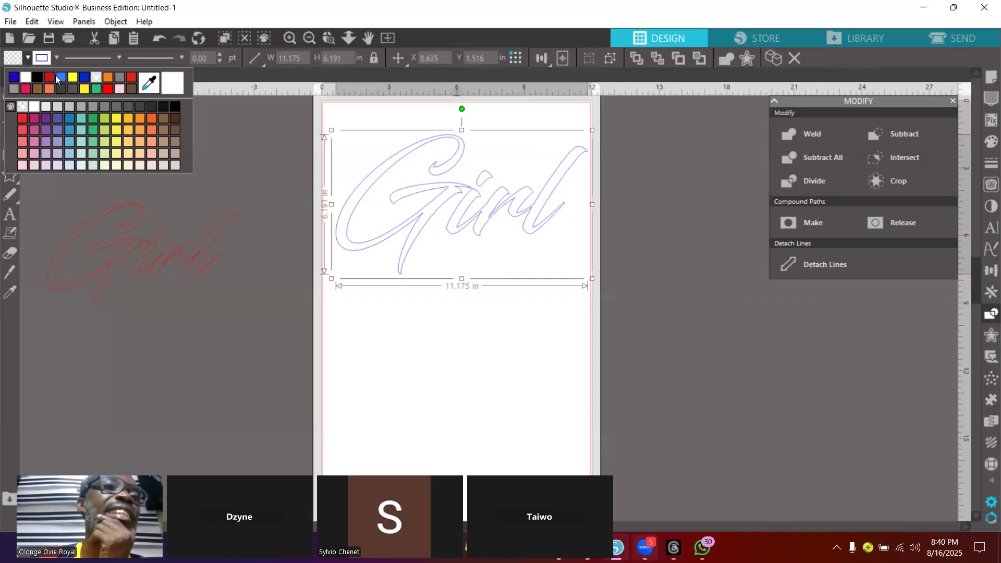
left_click(83, 77)
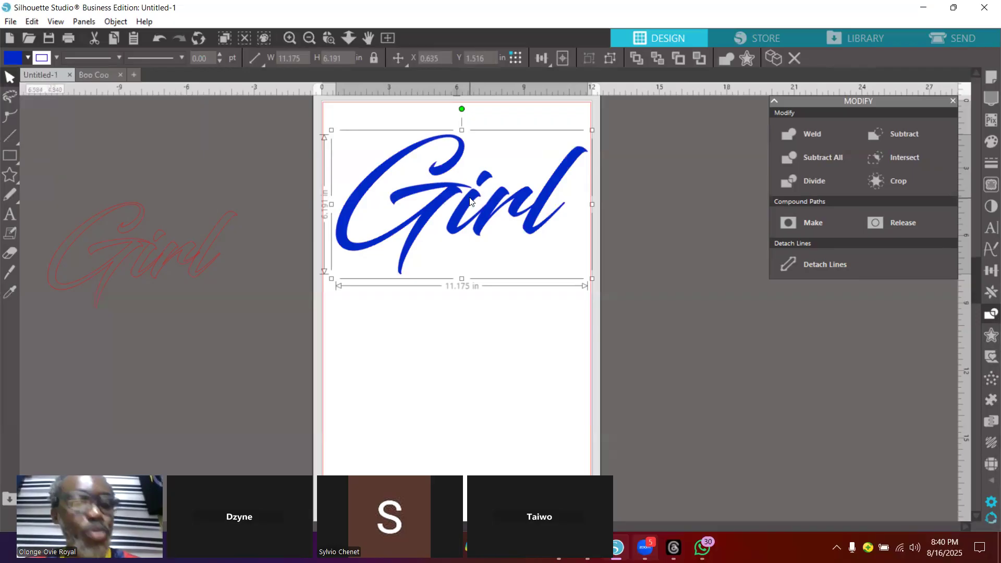
Duplicate the blue Girl and move the copy down below the original.
key("i")
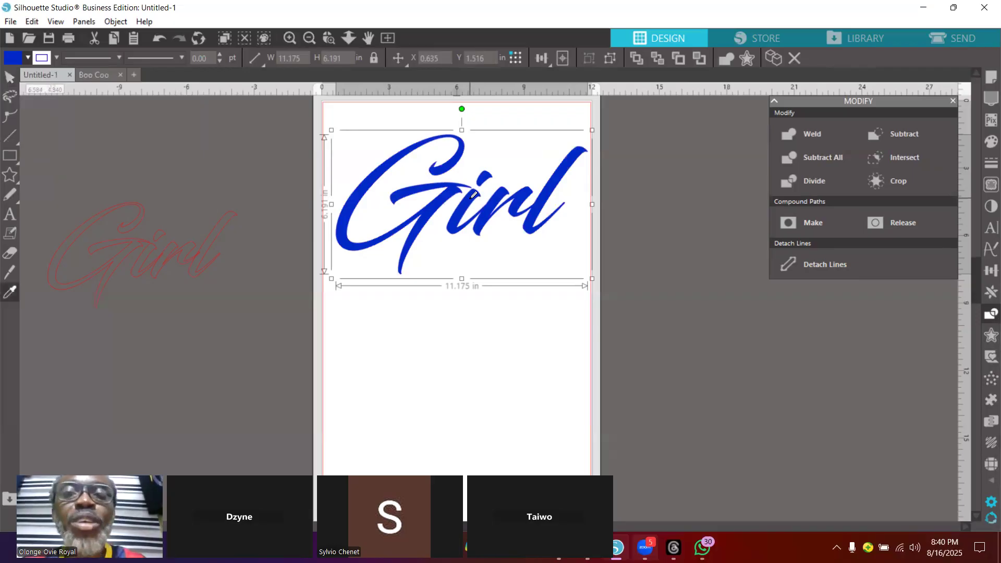
key("ctrl+v")
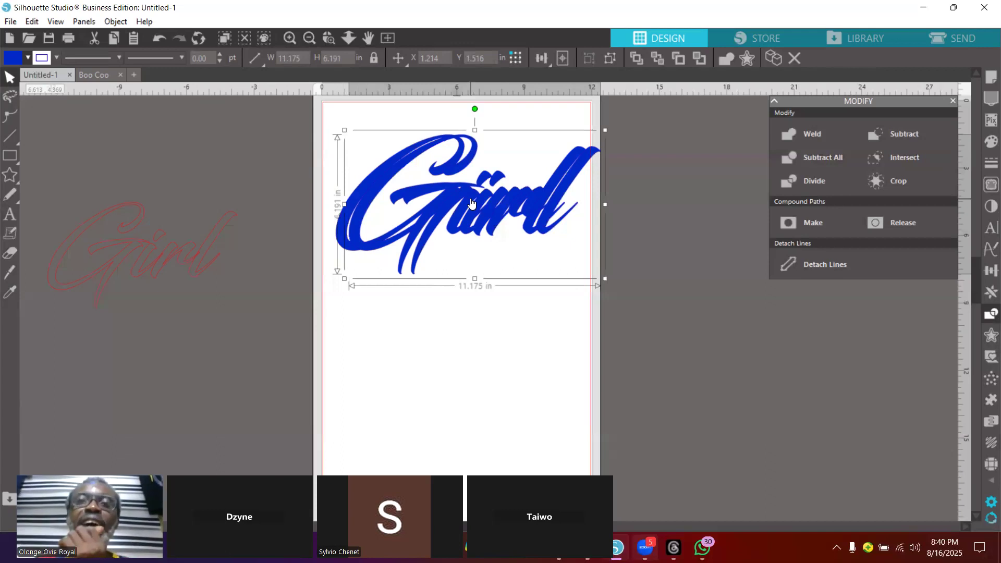
left_click_drag(581, 169, 576, 263)
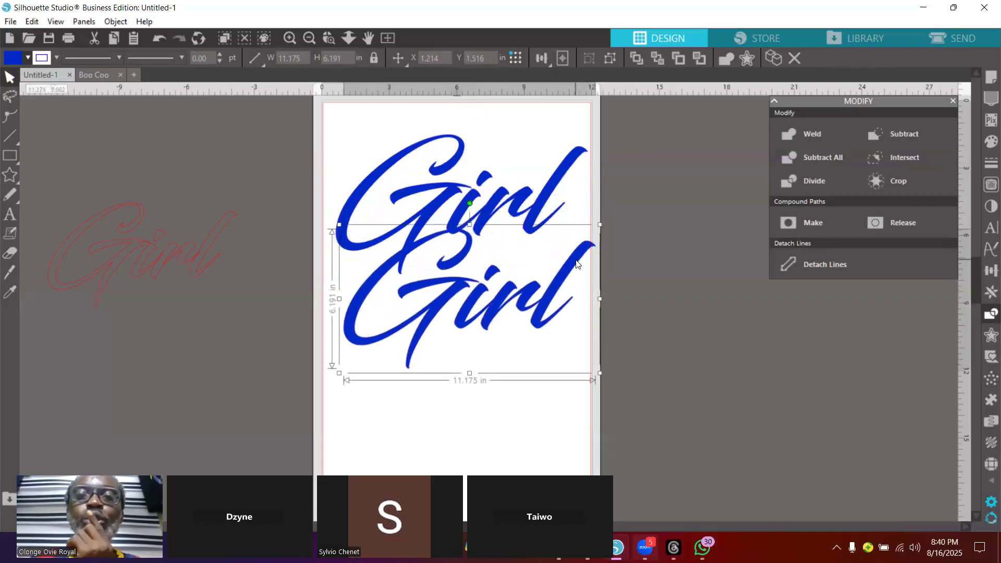
Change the fill of the upper, original Girl to black.
left_click(447, 186)
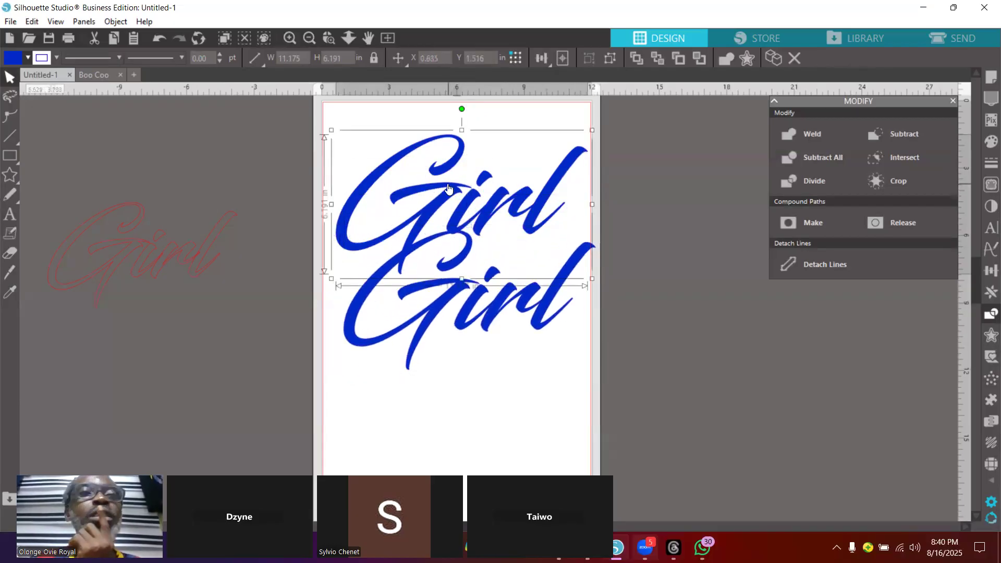
left_click(21, 61)
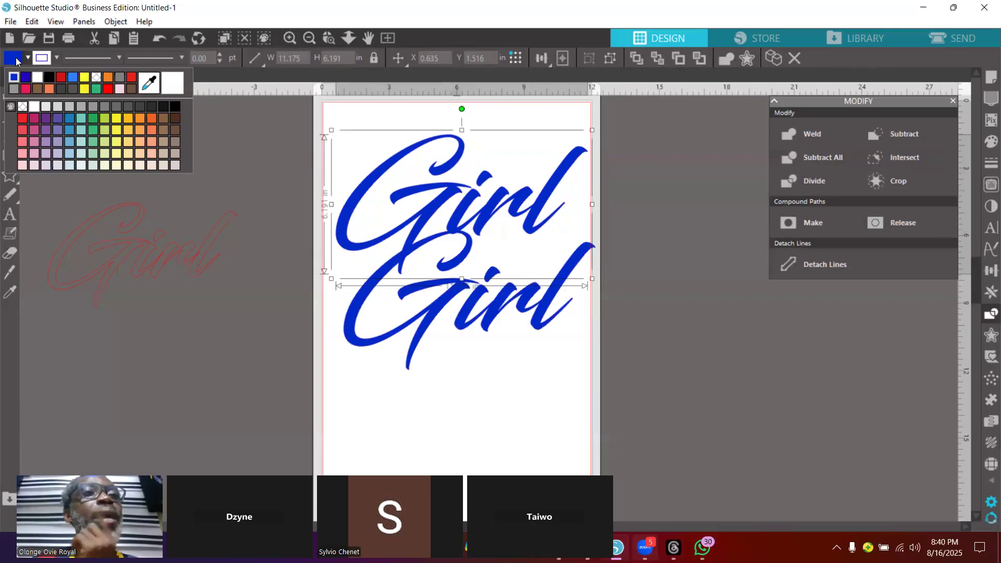
left_click(49, 76)
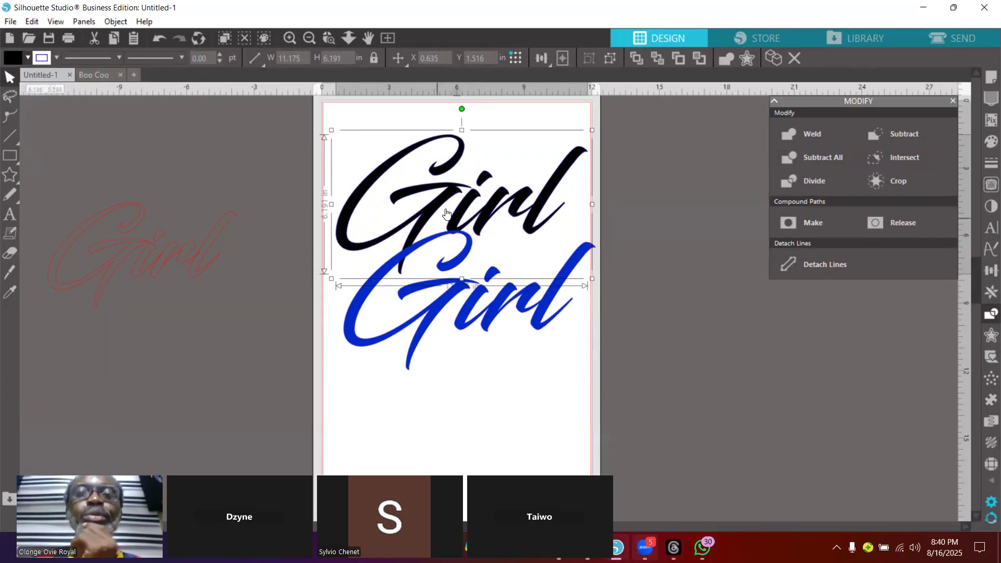
Move the black Girl off the page to its left and the blue copy up into the page's upper area.
left_click_drag(452, 197, 245, 175)
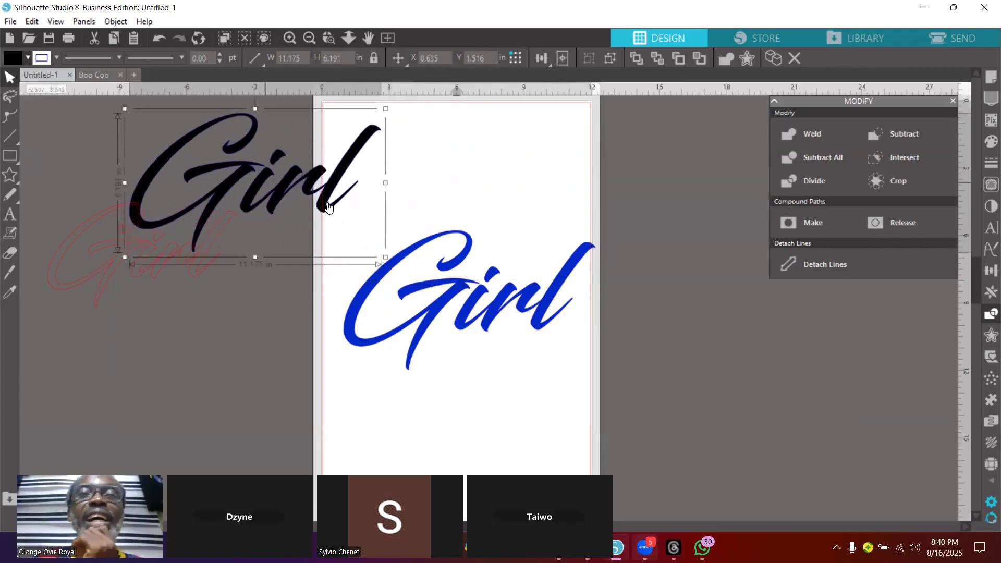
left_click_drag(460, 261, 449, 153)
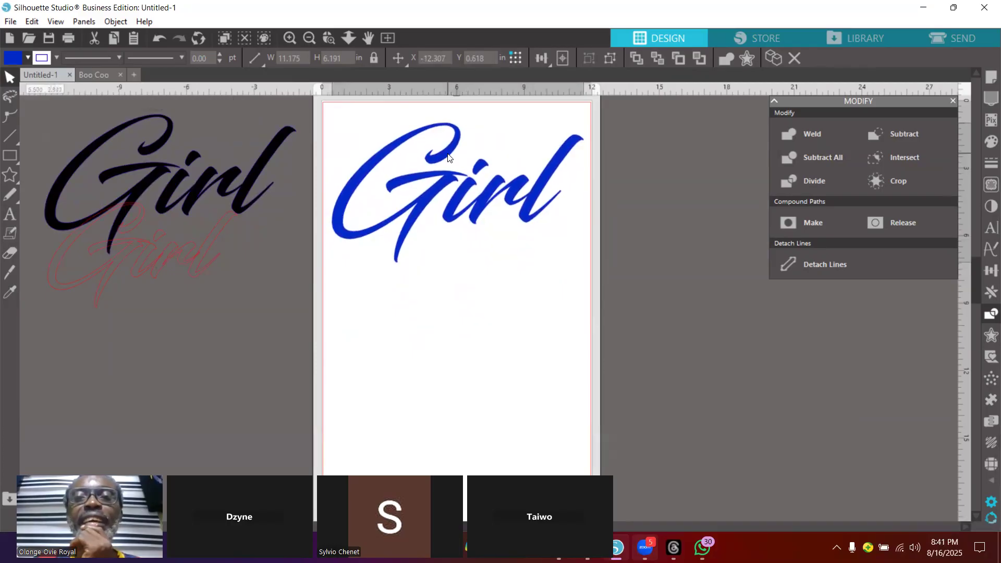
left_click(876, 349)
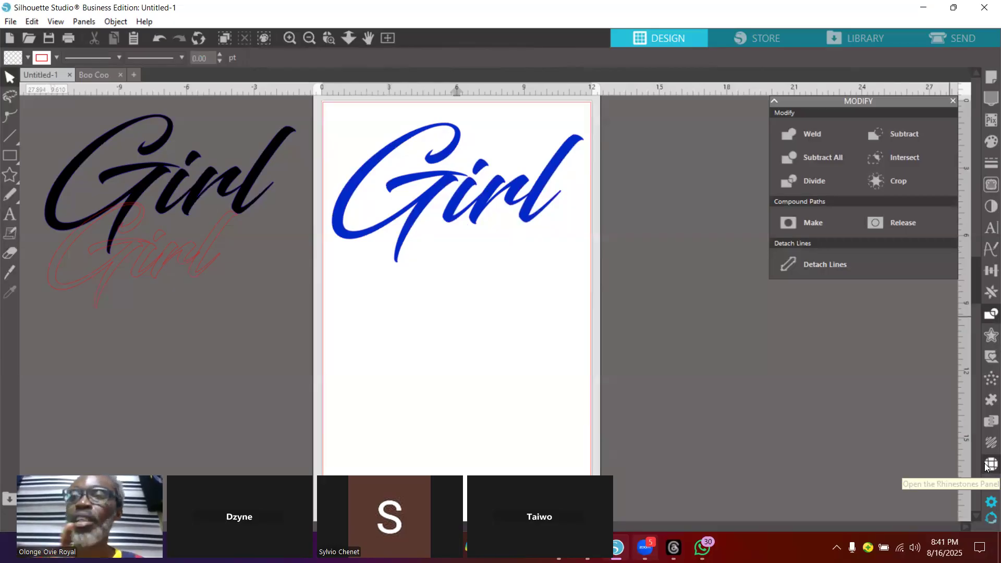
Set the rhinestone spacing to 0.025 in and select the blue Girl on the page.
left_click(991, 464)
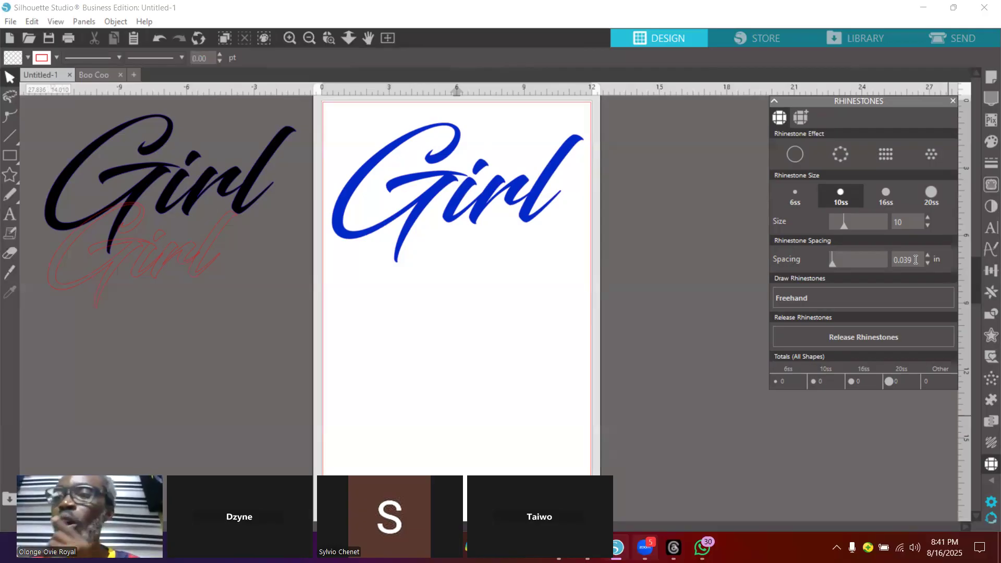
key("BackSpace")
key("BackSpace")
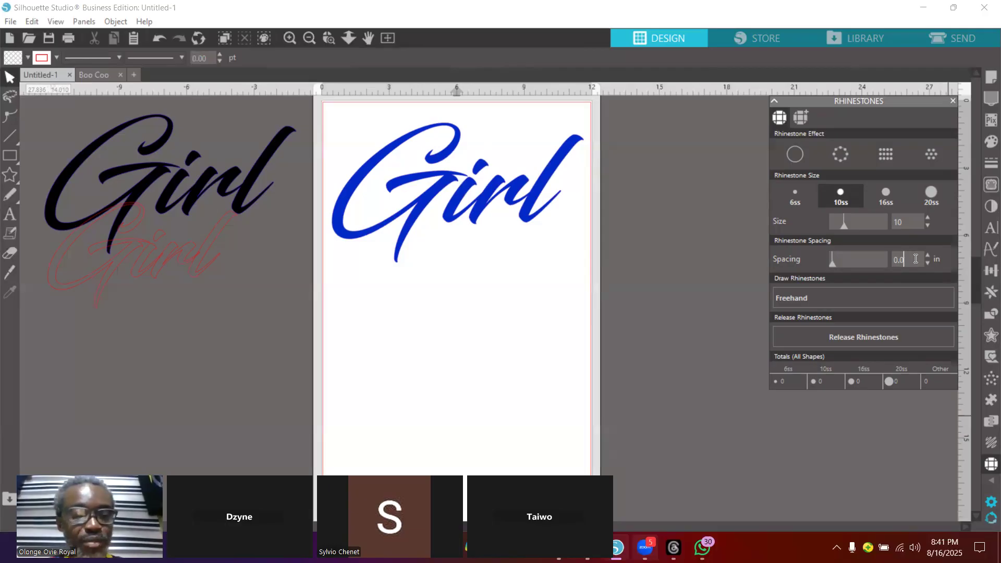
type("25")
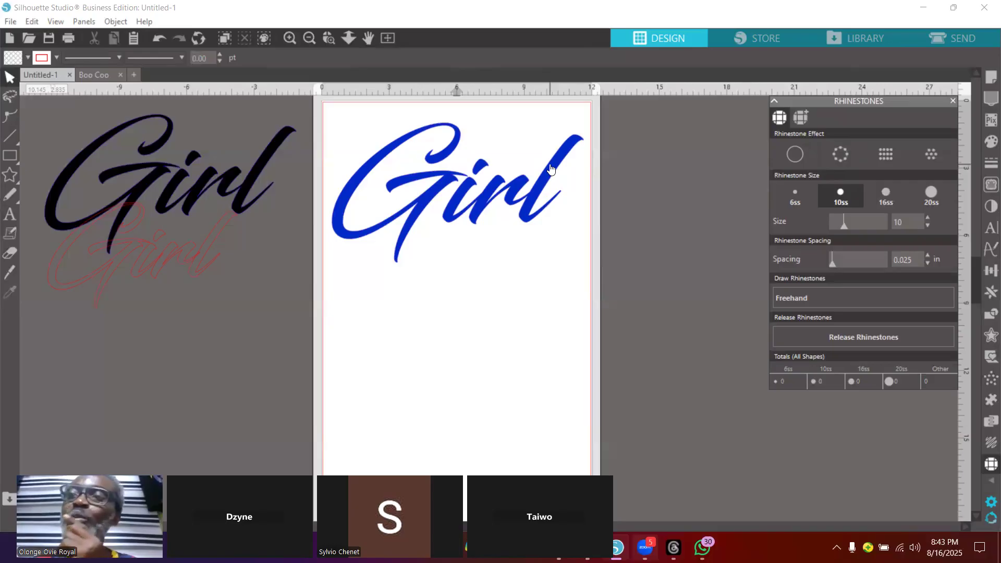
left_click(489, 196)
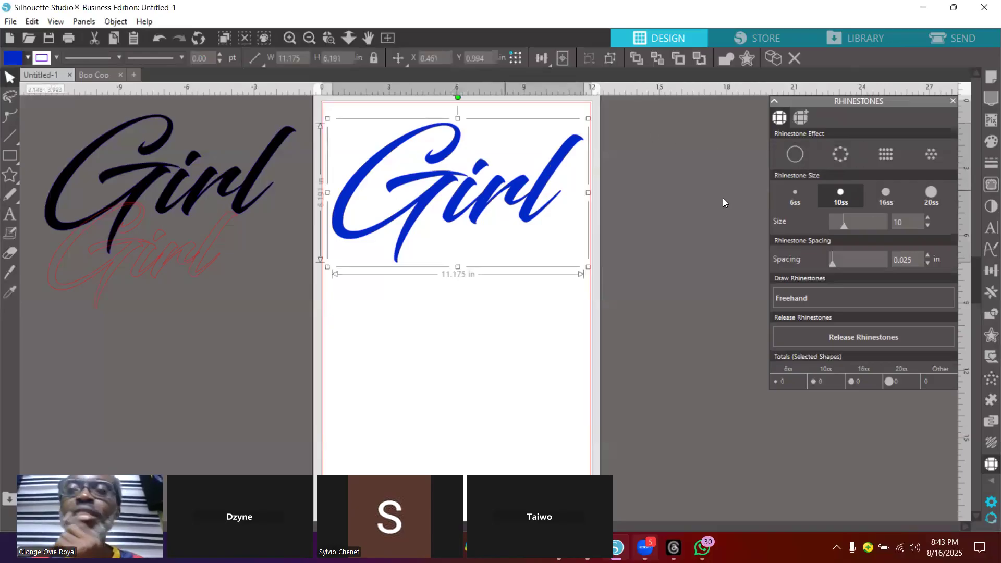
Try the edge rhinestone effect with 10ss stones on the blue Girl and inspect the letter joints up close.
left_click(845, 160)
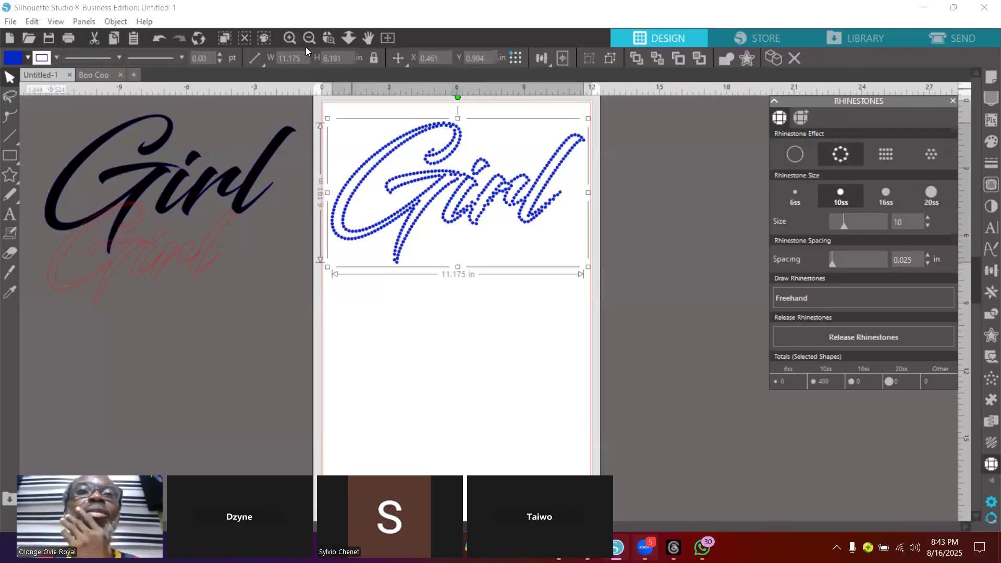
left_click_drag(443, 178, 555, 248)
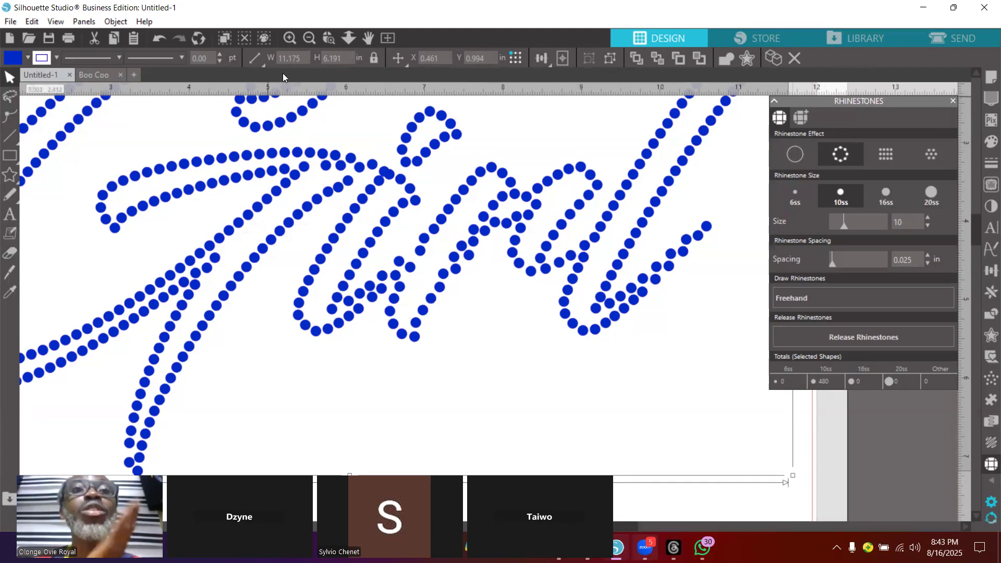
left_click(309, 38)
left_click(310, 38)
left_click(310, 38)
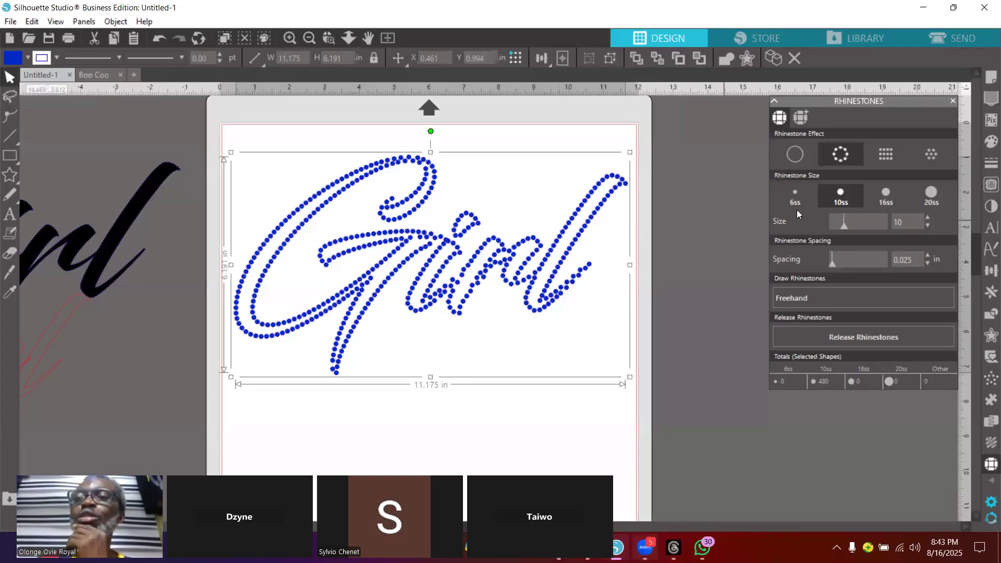
Try the Linear Fill rhinestone effect on the blue Girl and replace it with Radial Fill.
left_click(885, 154)
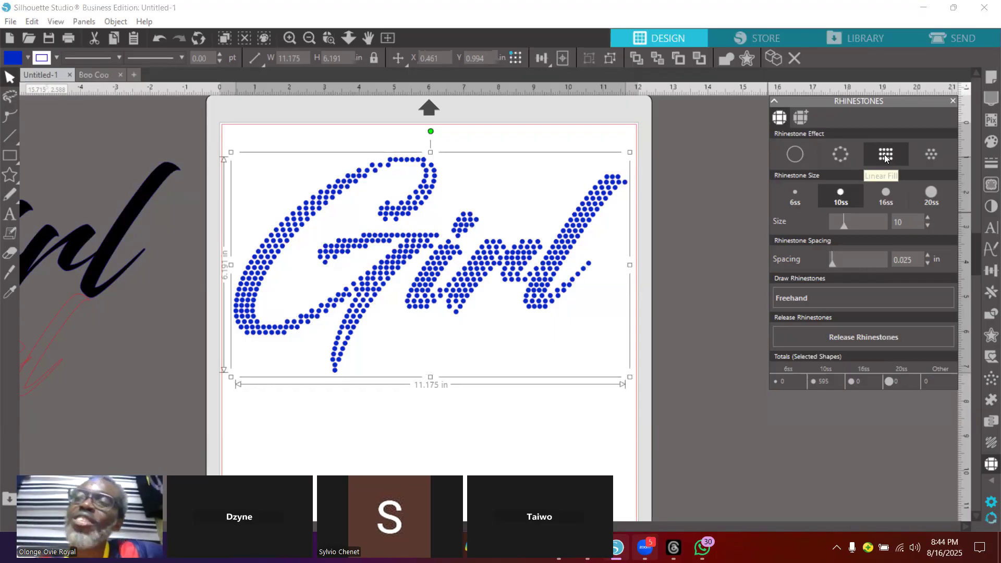
left_click(932, 158)
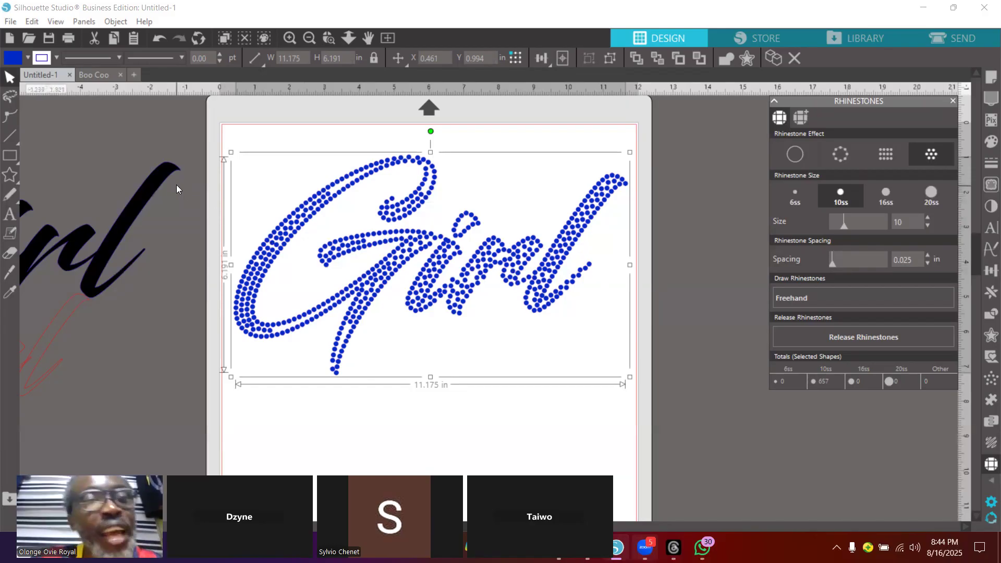
Move the black Girl onto the blue rhinestone version and align both on a common center.
left_click_drag(161, 185, 605, 204)
left_click(568, 185)
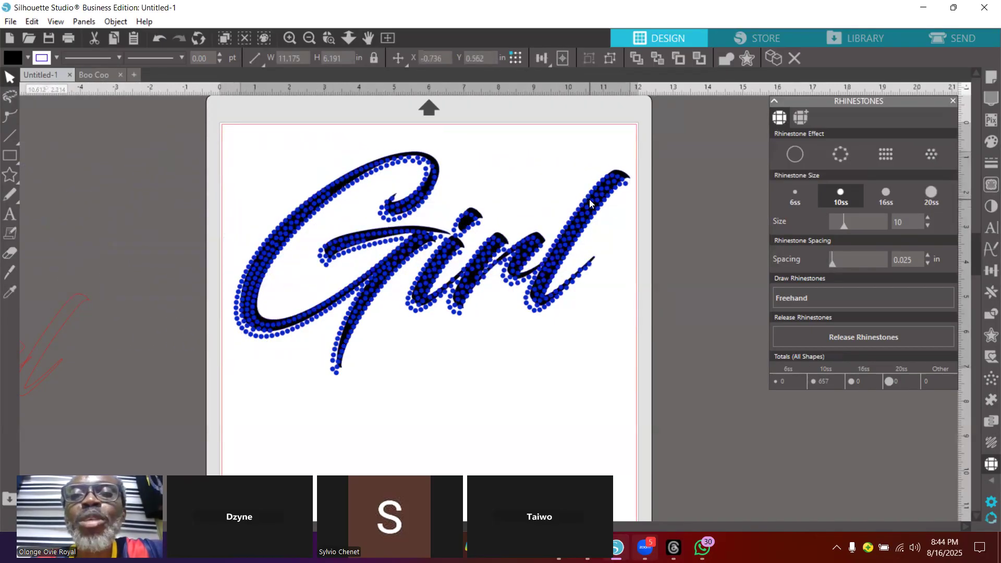
left_click(261, 157)
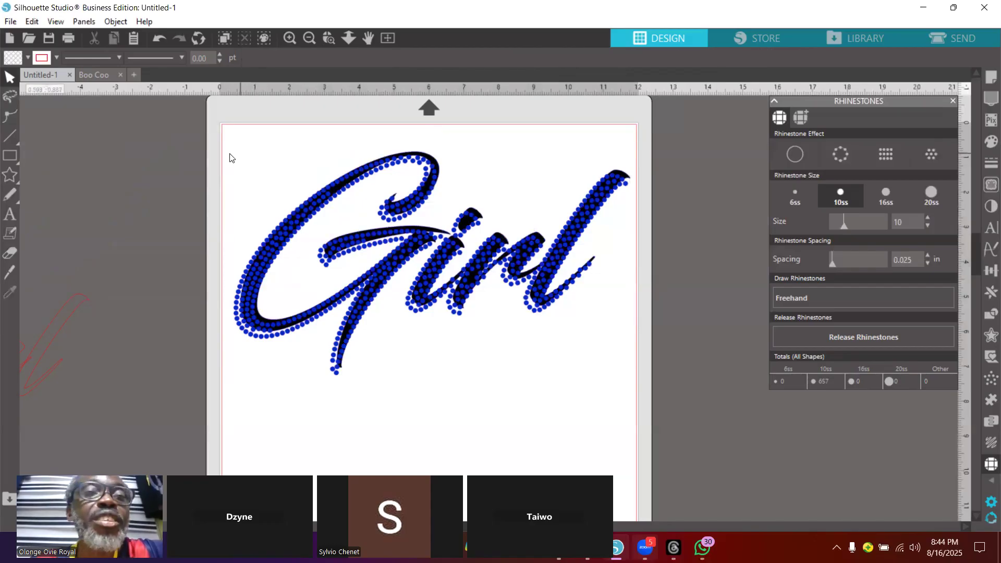
left_click_drag(203, 136, 638, 360)
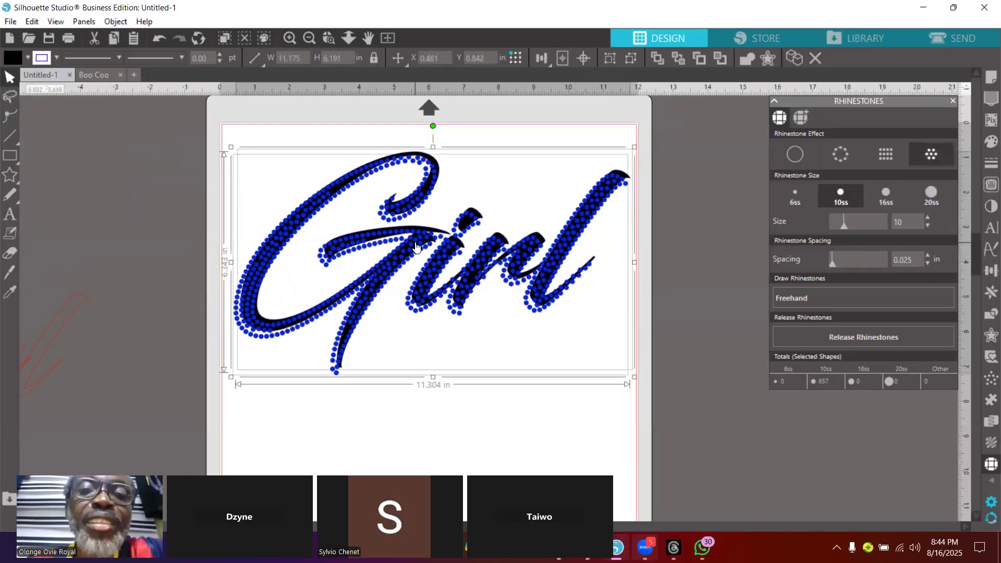
left_click(583, 59)
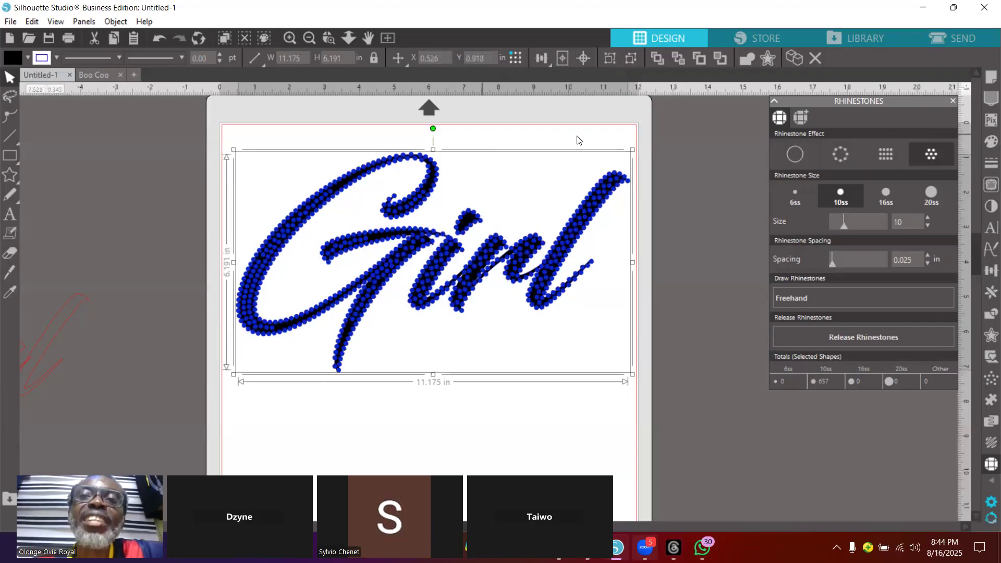
left_click(681, 167)
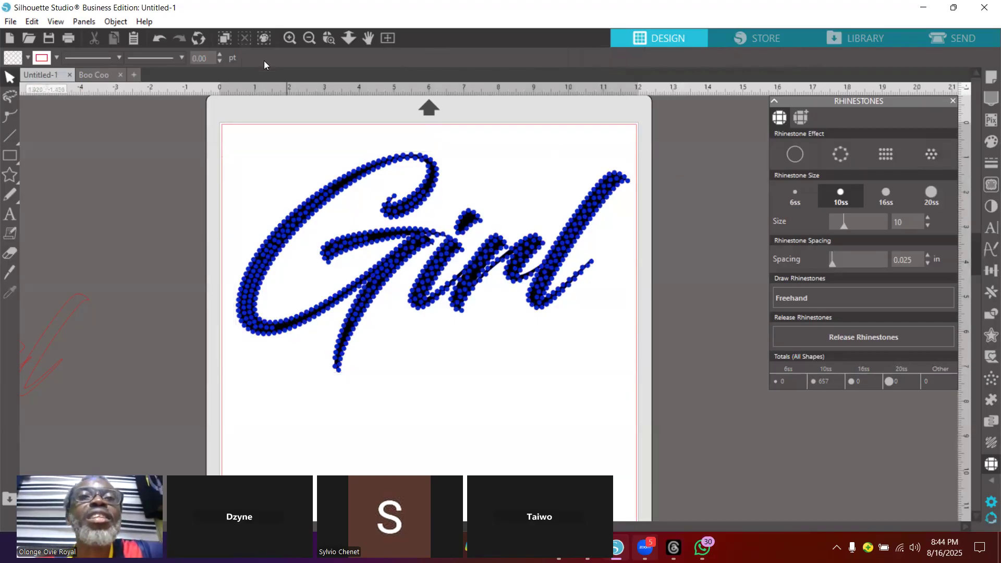
Release the rhinestone Girl into individually editable stones and deselect them.
left_click(329, 38)
left_click_drag(342, 135, 512, 236)
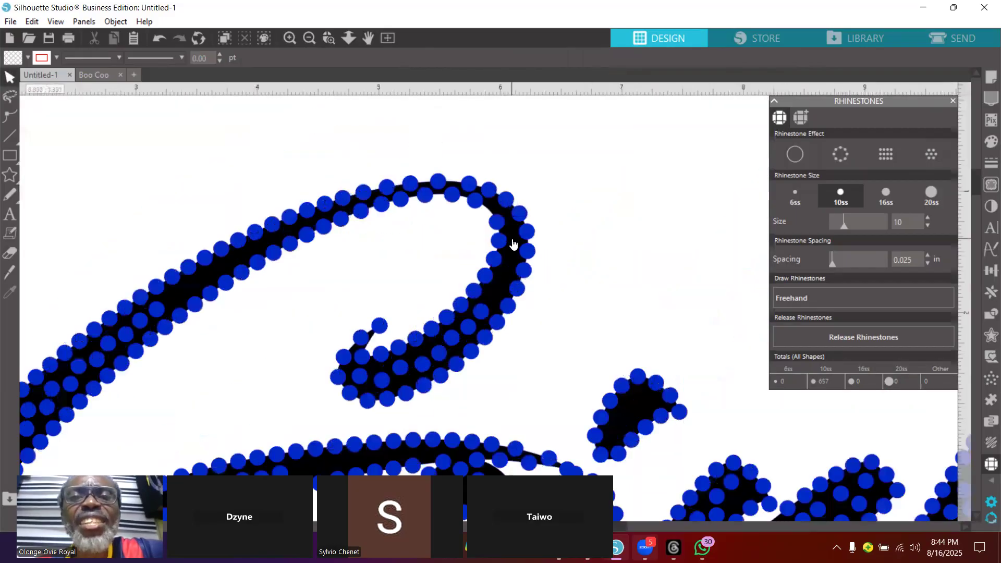
left_click(329, 38)
left_click_drag(358, 120, 608, 353)
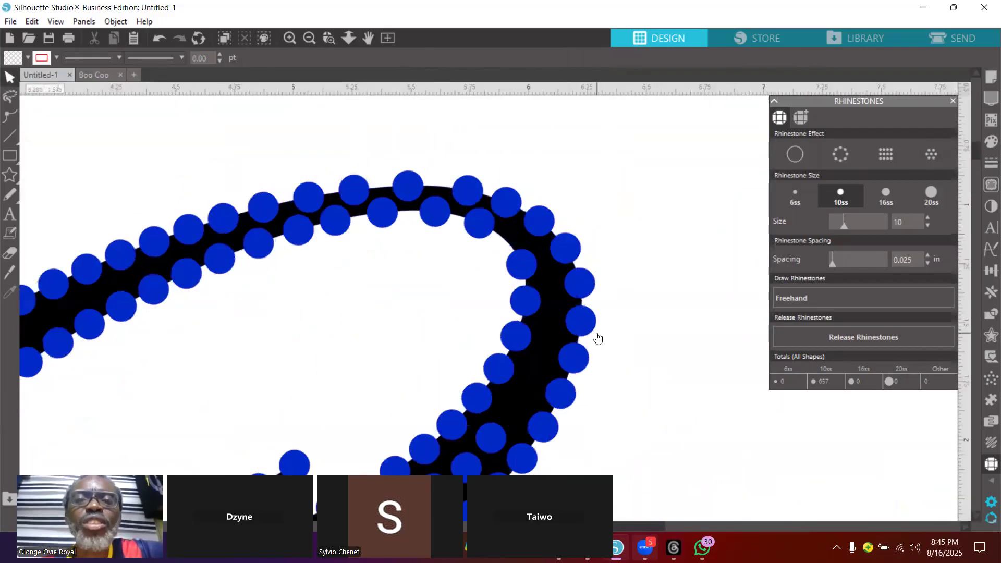
left_click(470, 191)
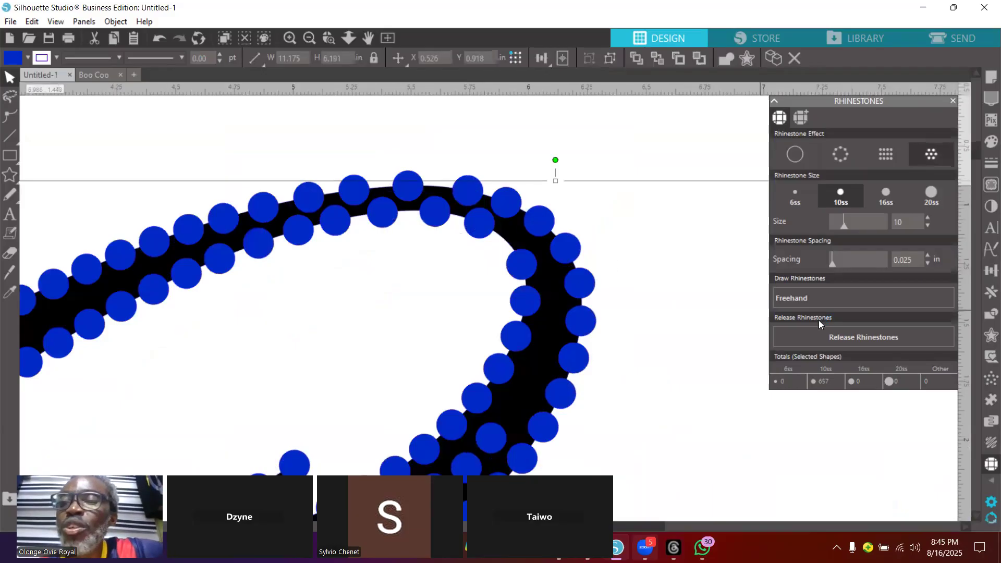
left_click(842, 338)
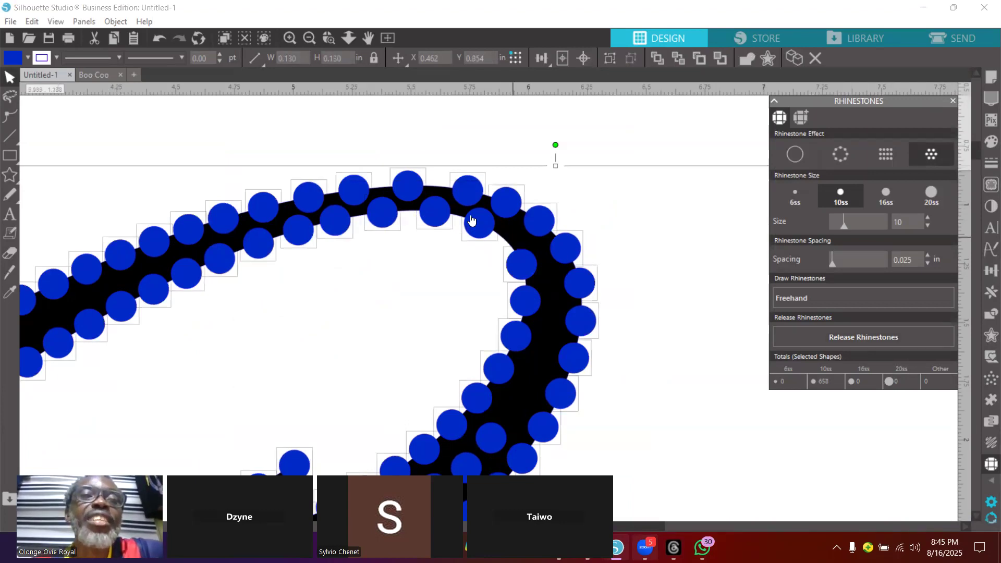
left_click(423, 223)
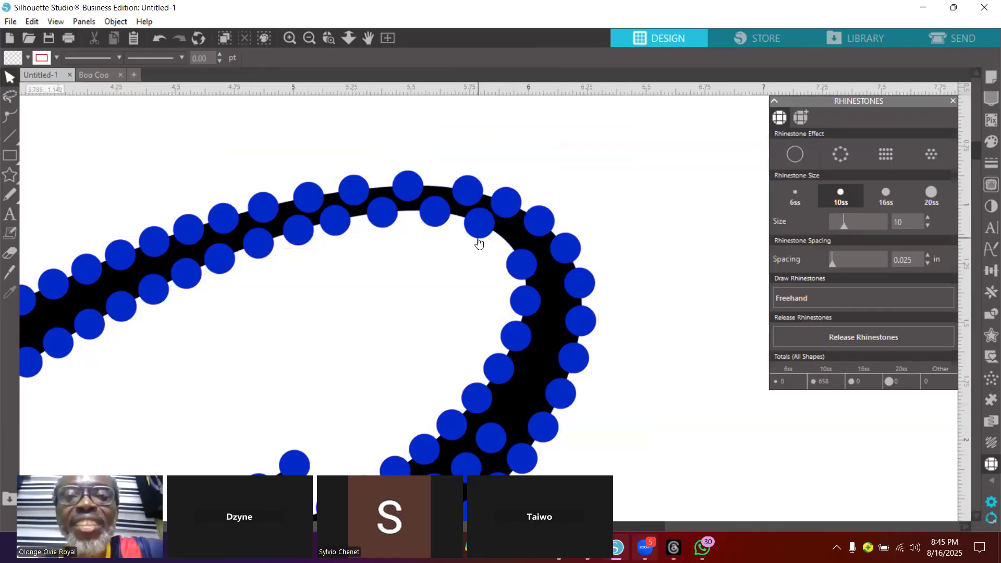
Select the four stones along the left edge of the i's dot and open the Replicate options.
left_click(309, 39)
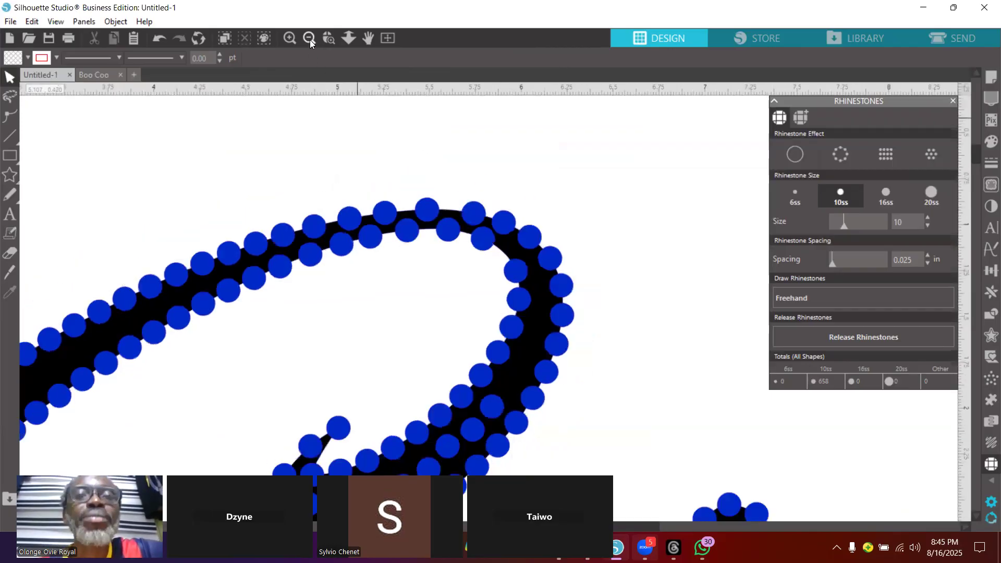
left_click(309, 39)
left_click(309, 39)
left_click(309, 38)
left_click(309, 39)
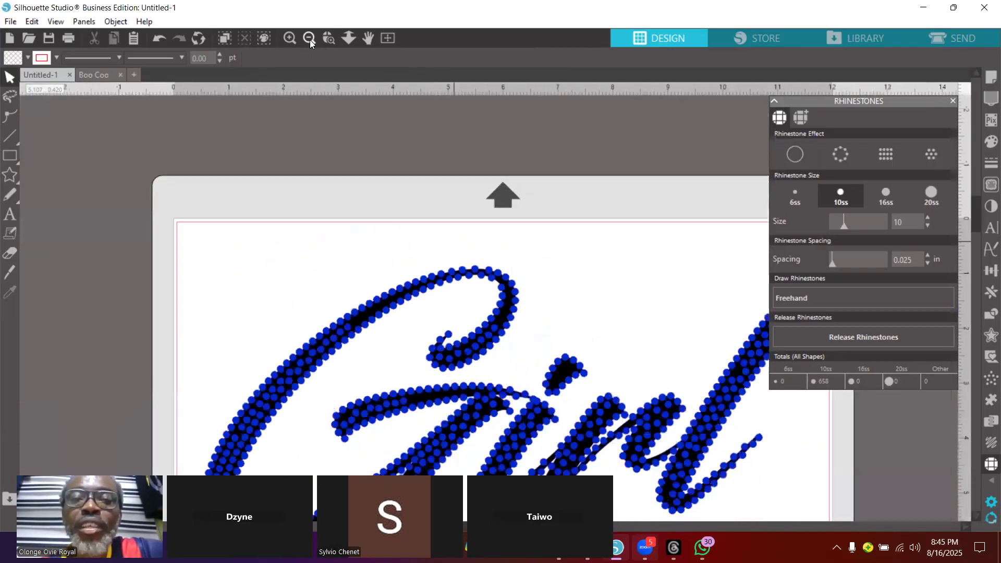
left_click(309, 39)
left_click_drag(978, 222, 975, 239)
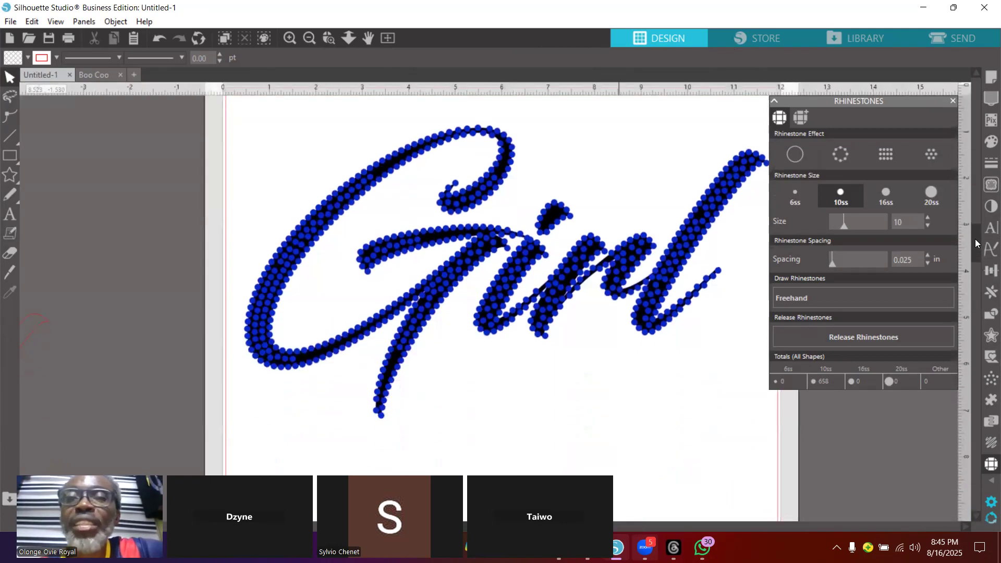
left_click(328, 39)
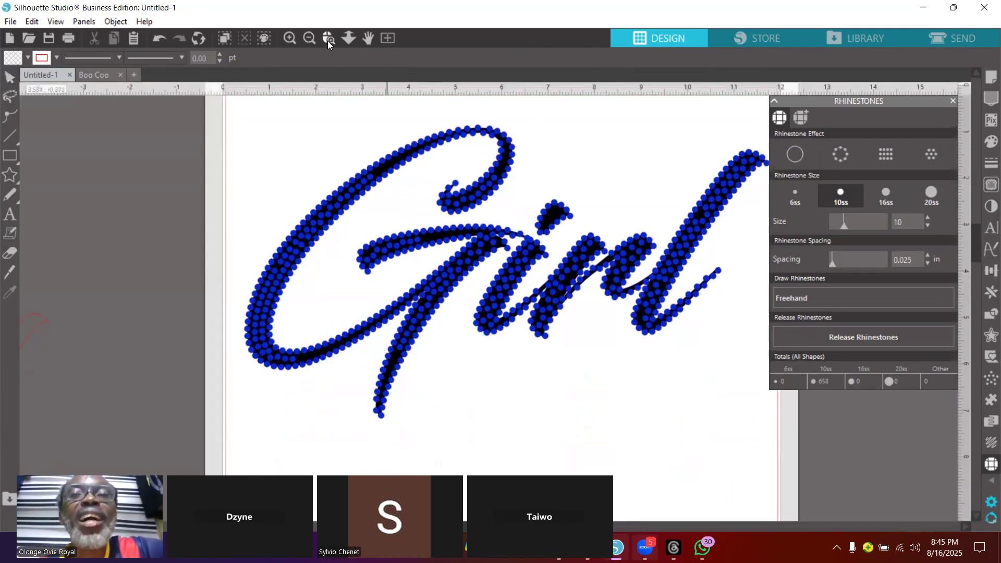
left_click_drag(400, 191, 643, 344)
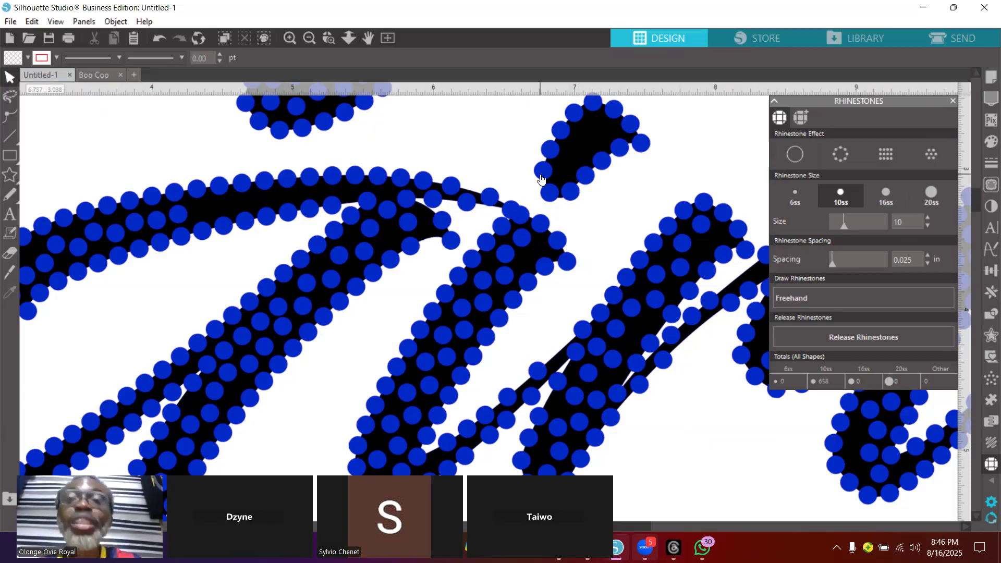
left_click_drag(542, 172, 572, 113)
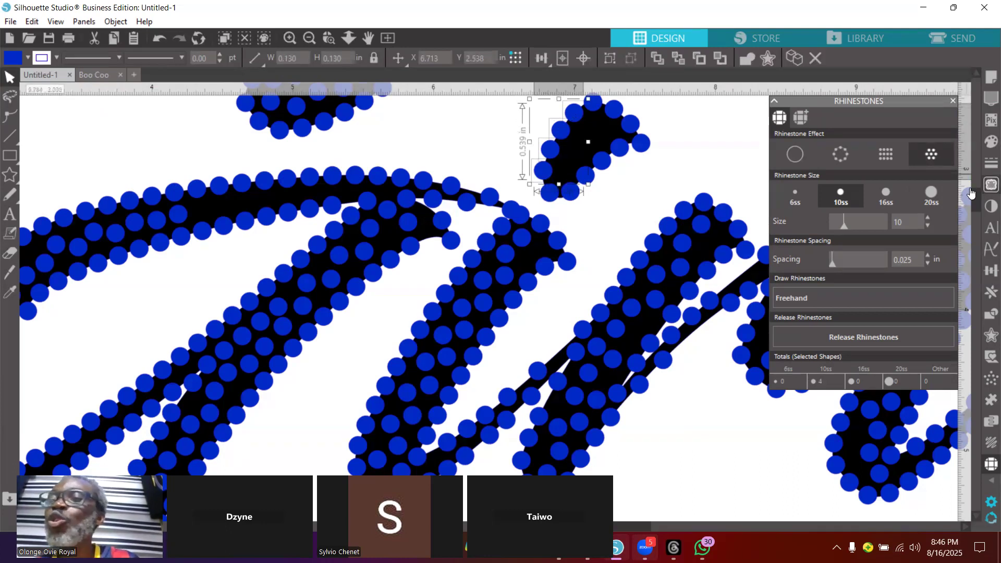
left_click(988, 315)
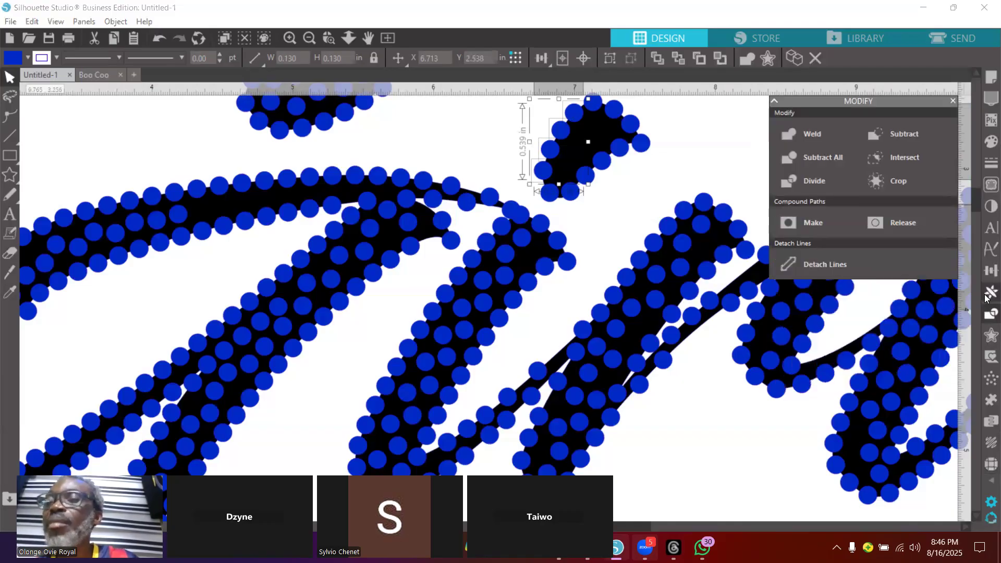
left_click(989, 291)
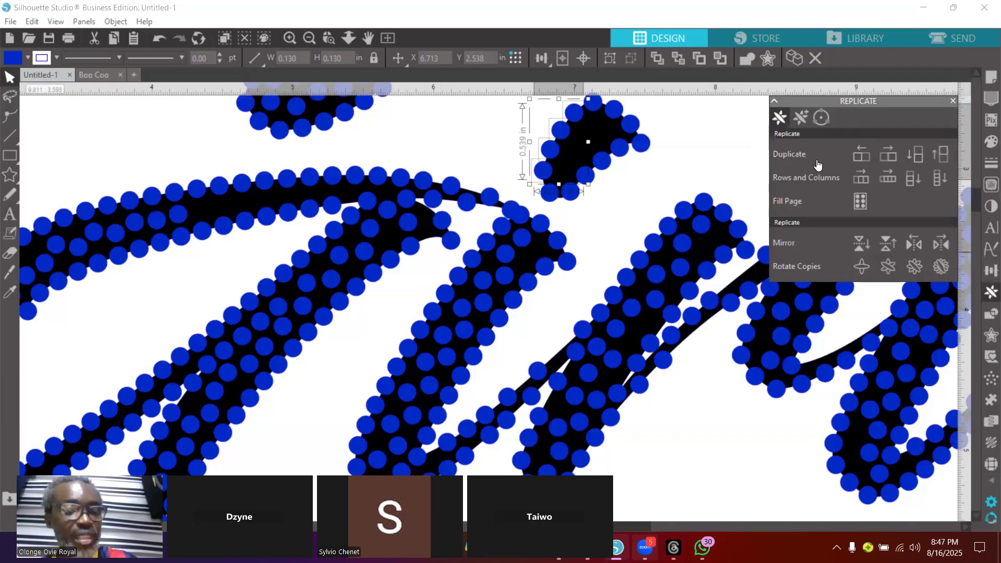
Try duplicating the four selected stones and shifting the copy into the i's dot, then undo both changes.
key("i")
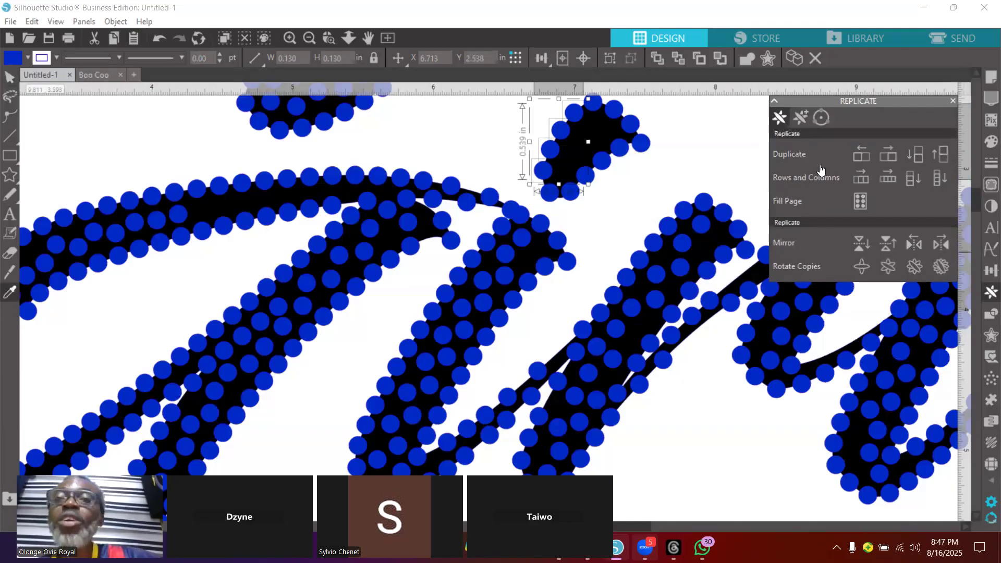
key("ctrl+d")
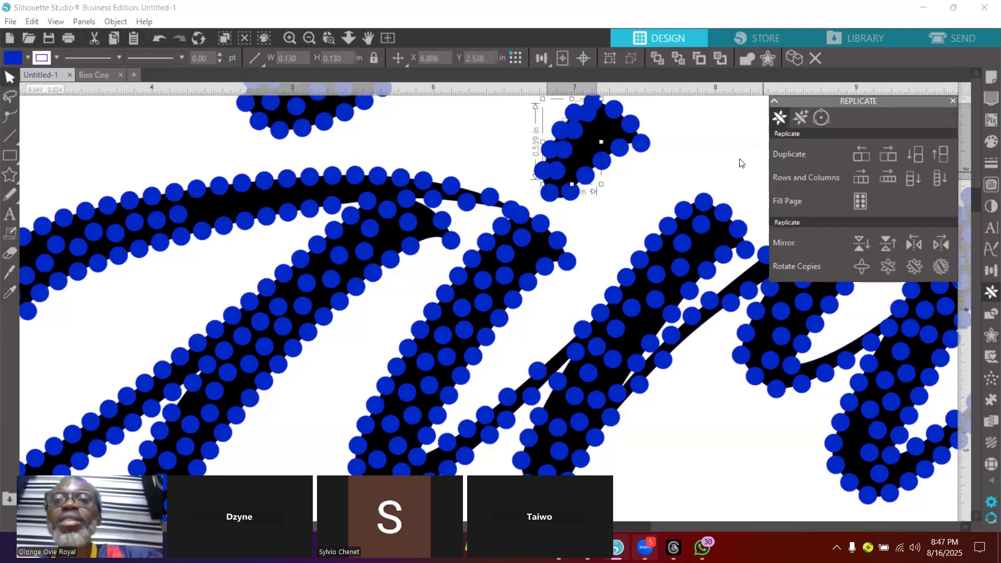
left_click_drag(590, 123, 596, 120)
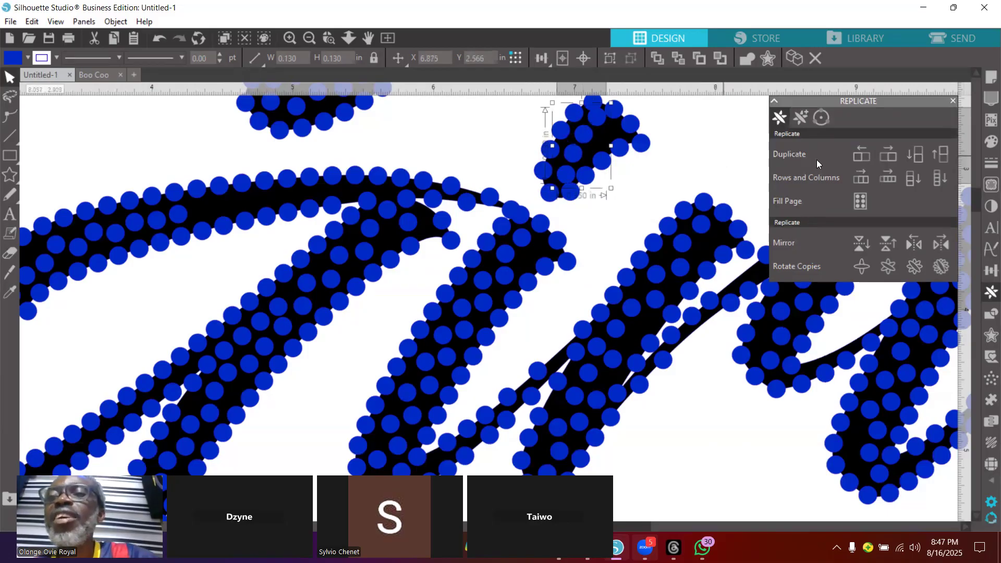
key("ctrl+z")
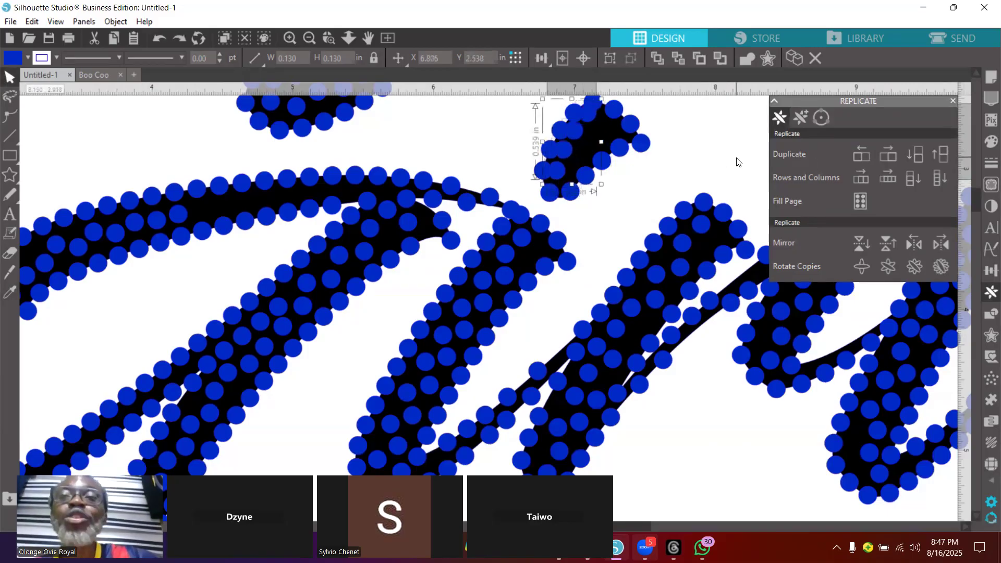
key("ctrl+z")
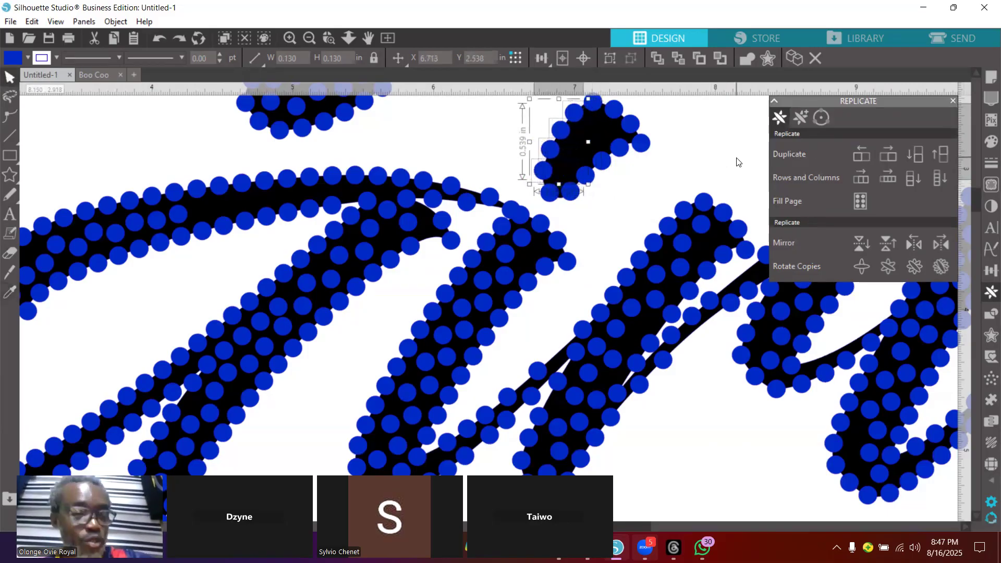
Duplicate the four selected stones to the right and place the copy inside the i's dot, beside the left-edge stones.
left_click(893, 157)
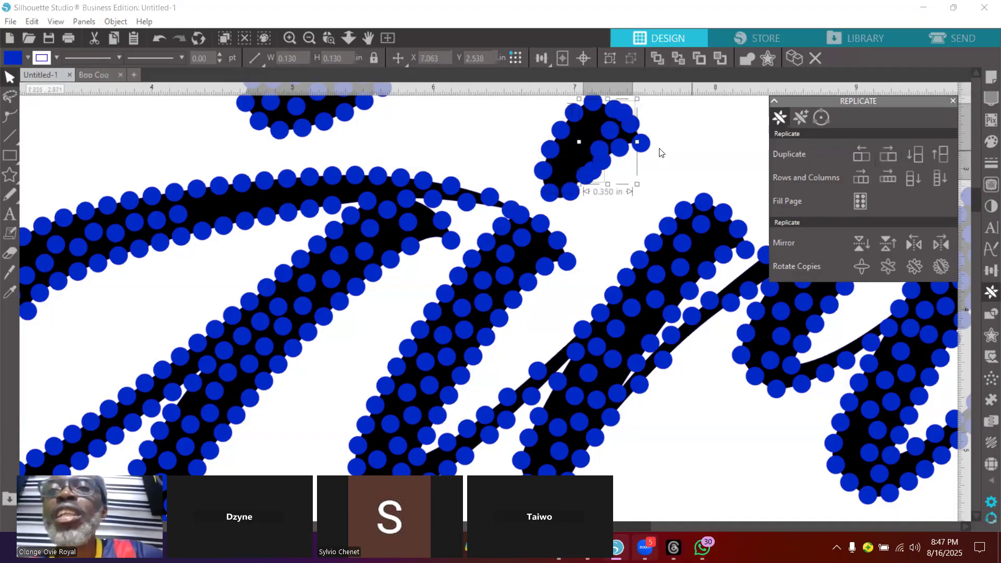
left_click_drag(624, 117, 601, 114)
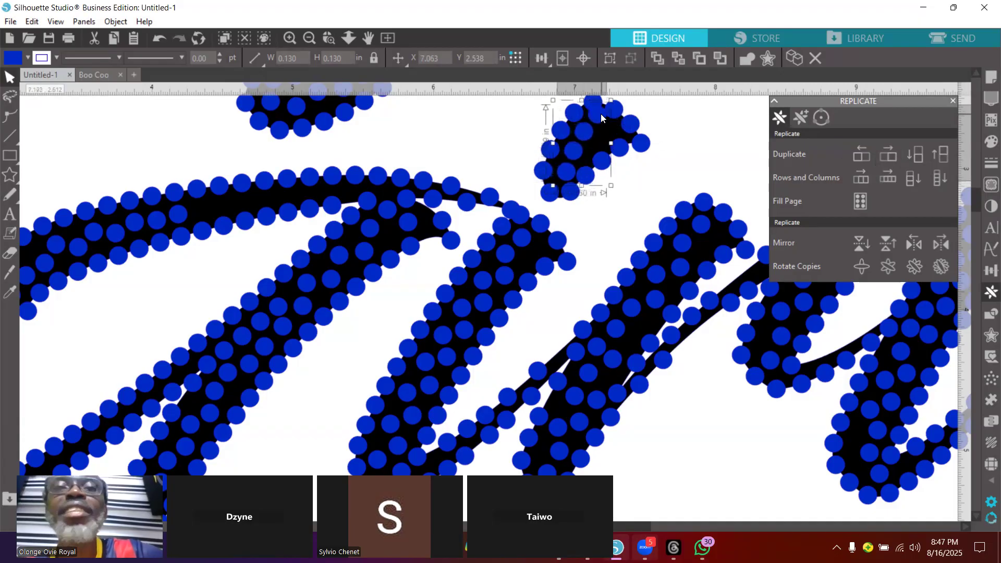
scroll(677, 166, "up", 3)
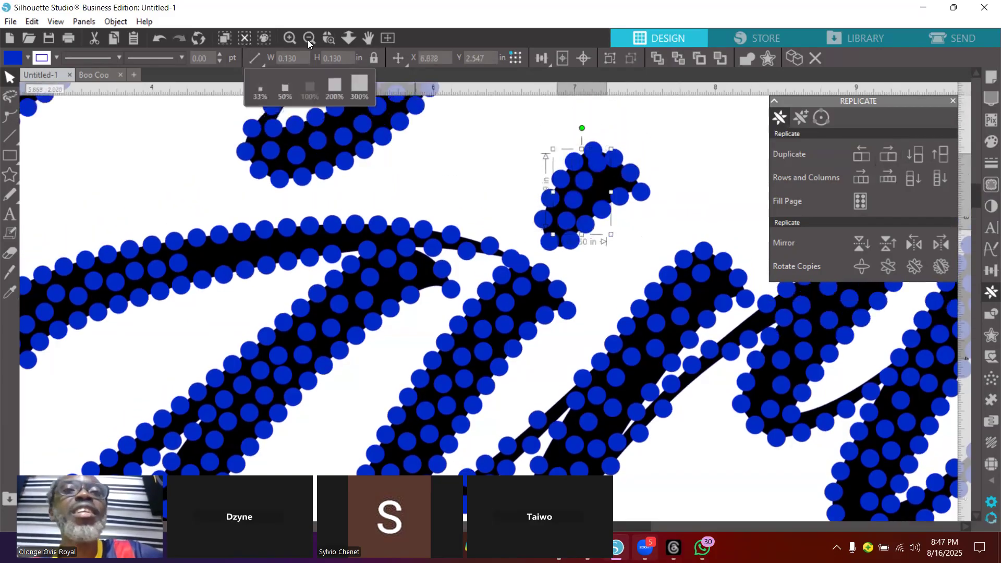
left_click(328, 38)
left_click_drag(518, 127, 669, 256)
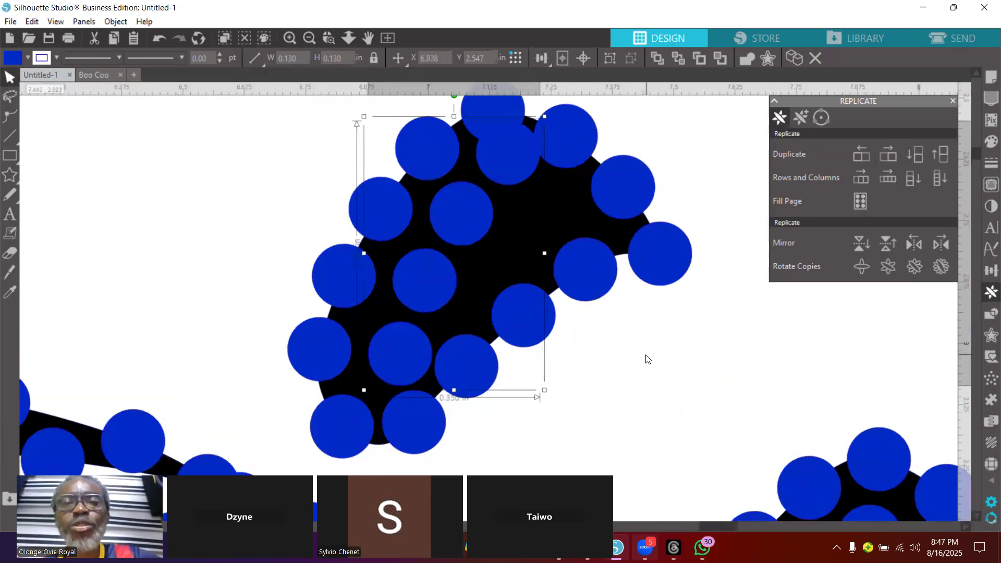
scroll(647, 359, "down", 3)
left_click(615, 345)
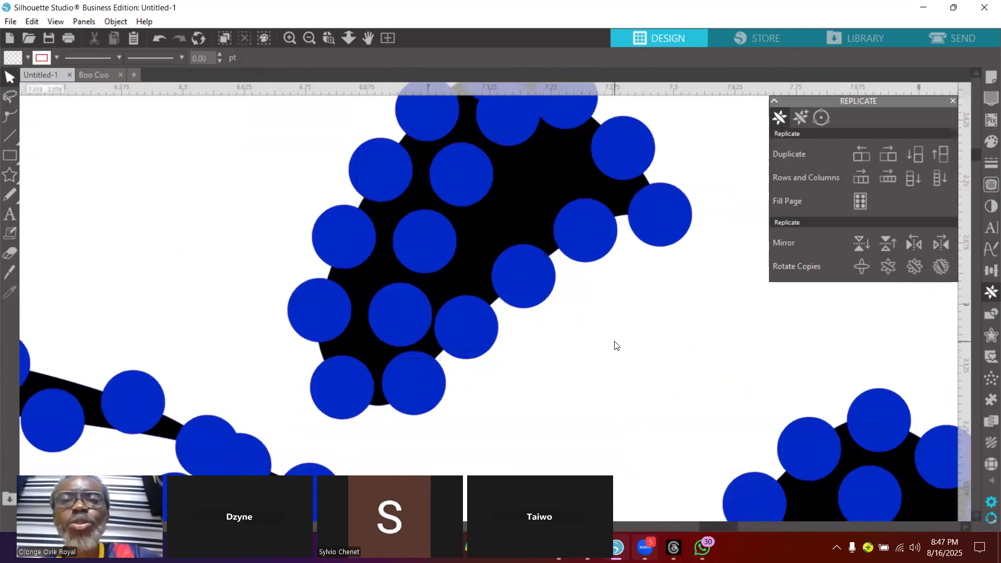
Space the three stones in the second row from the bottom of the i's dot evenly in the horizontal direction.
left_click(455, 338)
left_click(396, 319, "shift")
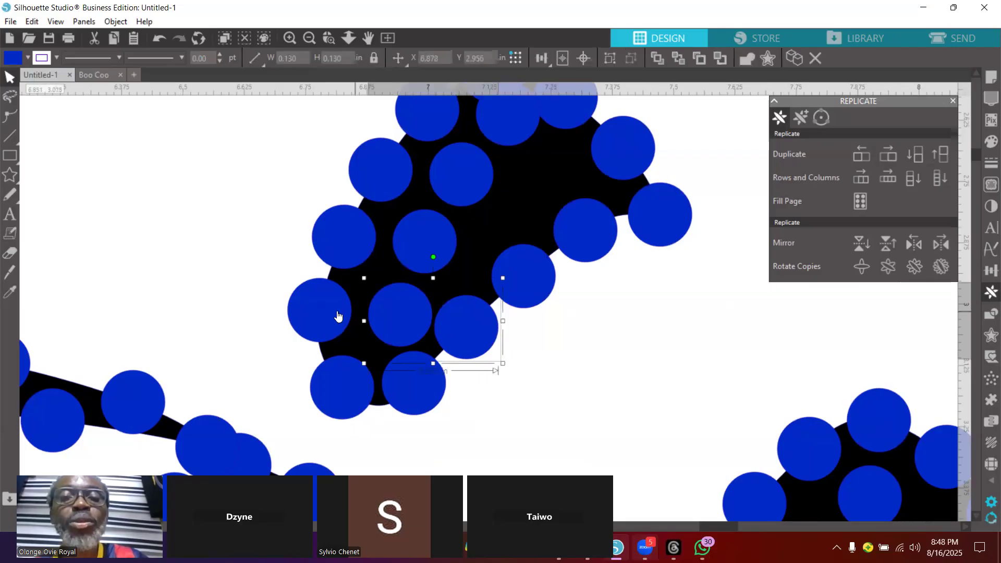
left_click(320, 311, "shift")
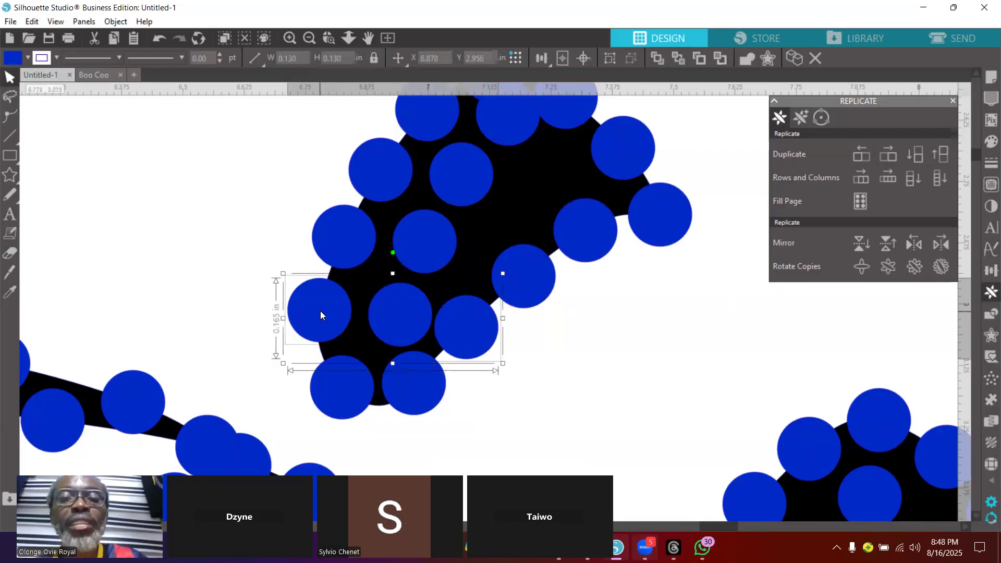
left_click(987, 275)
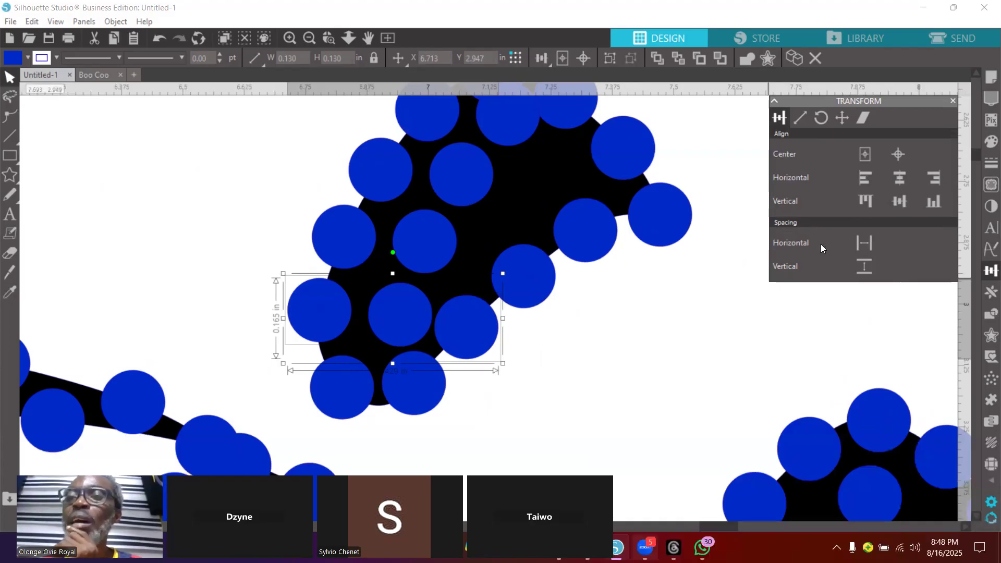
left_click(862, 244)
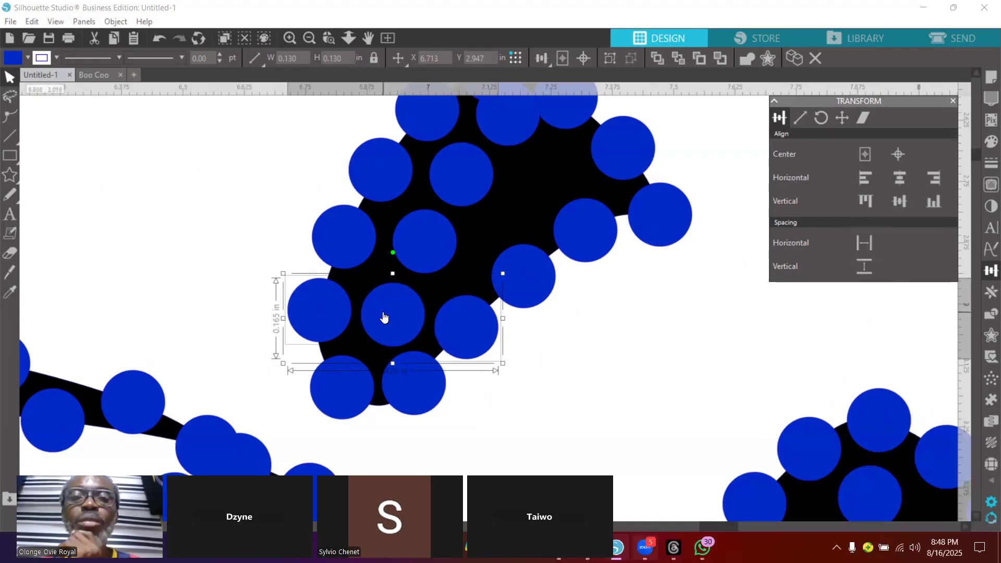
Space the three stones in the third row from the bottom of the i's dot evenly in the horizontal direction.
left_click(358, 251)
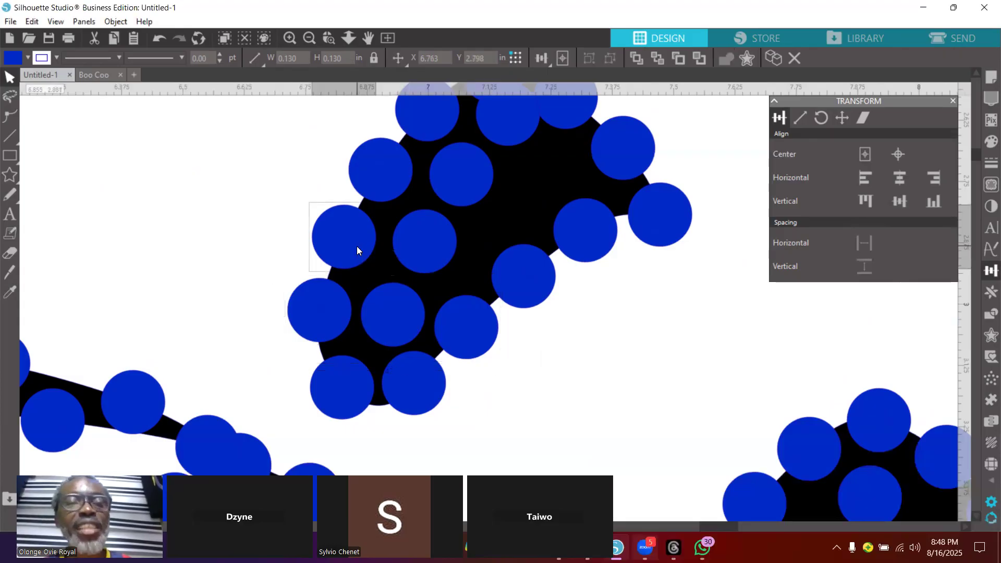
left_click(412, 244, "shift")
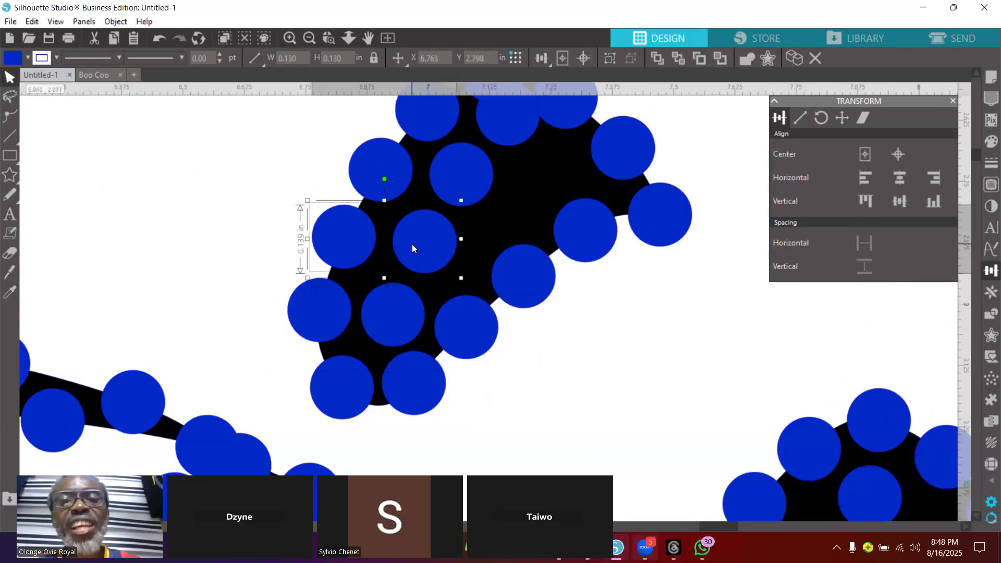
left_click(511, 279, "shift")
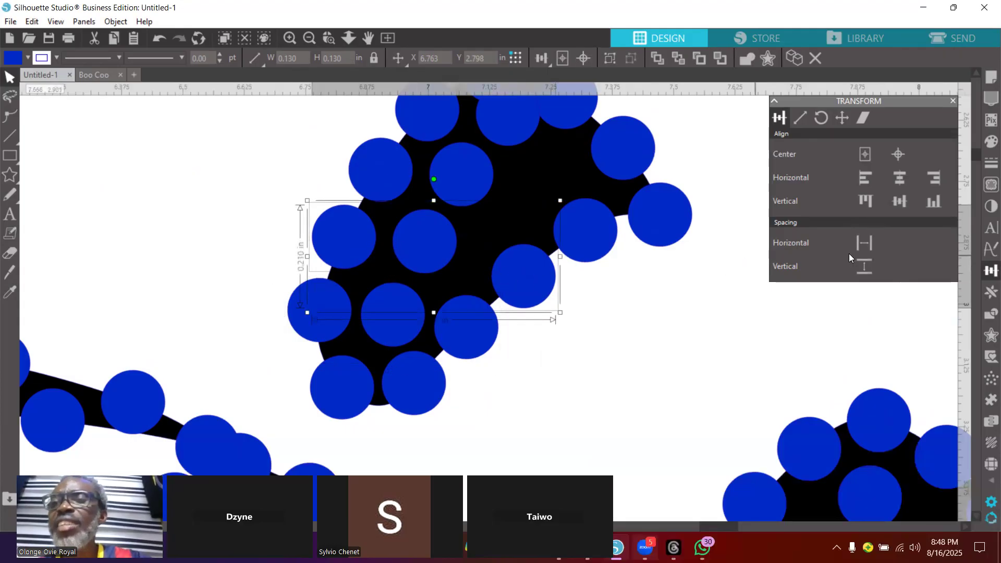
left_click(864, 244)
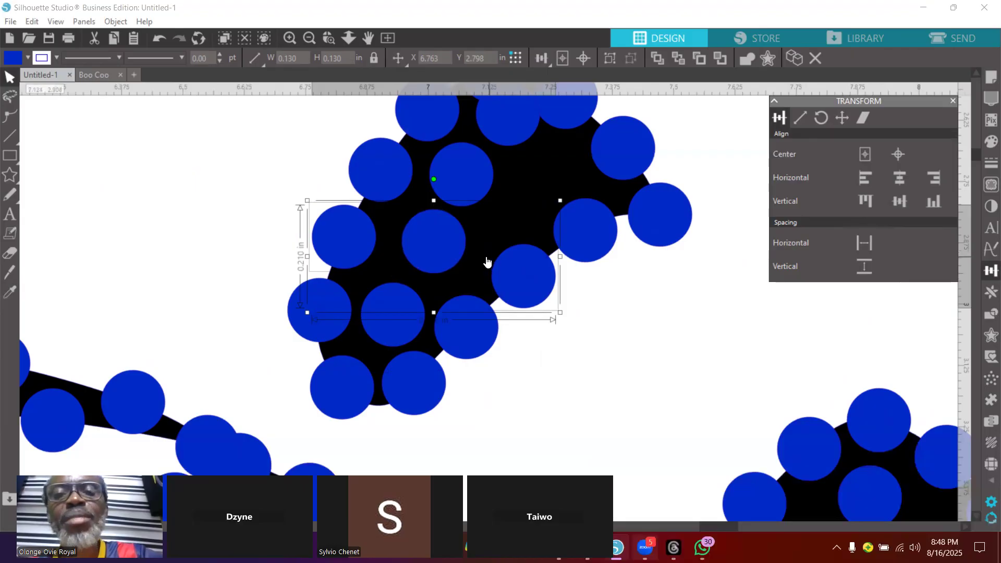
Space the three stones in the fourth row from the bottom of the i's dot evenly in the horizontal direction.
left_click(386, 174)
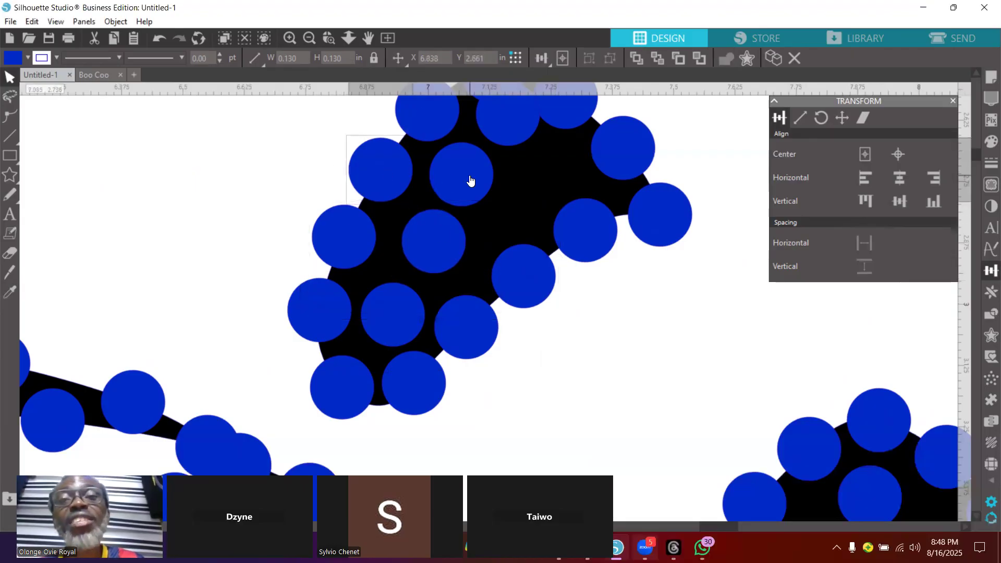
left_click(566, 225, "shift")
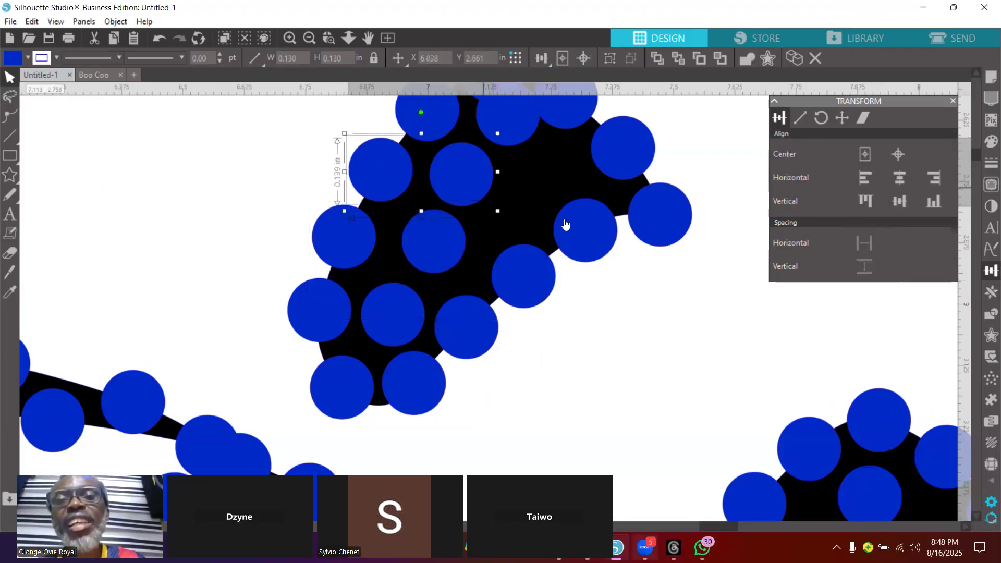
left_click(865, 242)
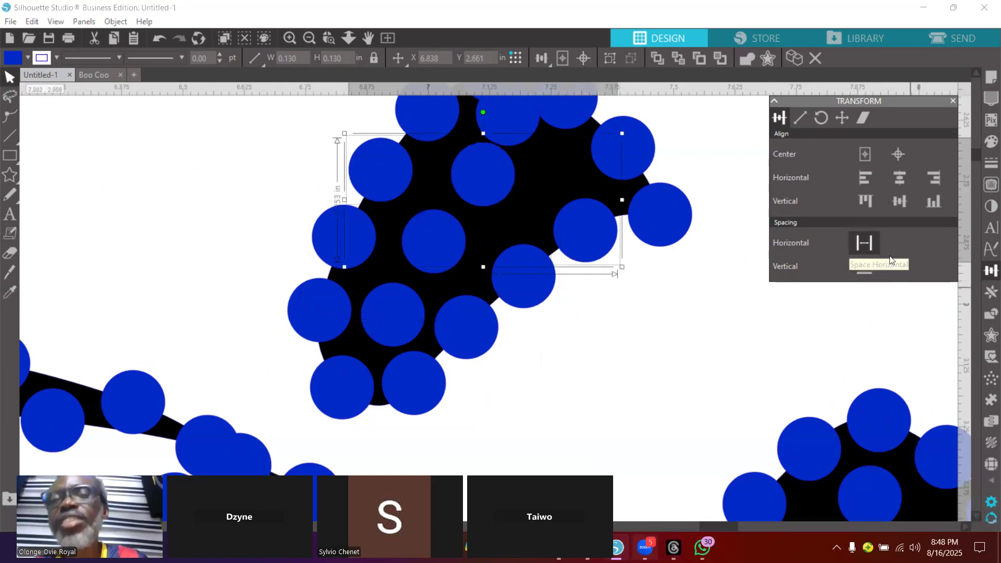
scroll(629, 314, "up", 1)
scroll(627, 311, "up", 2)
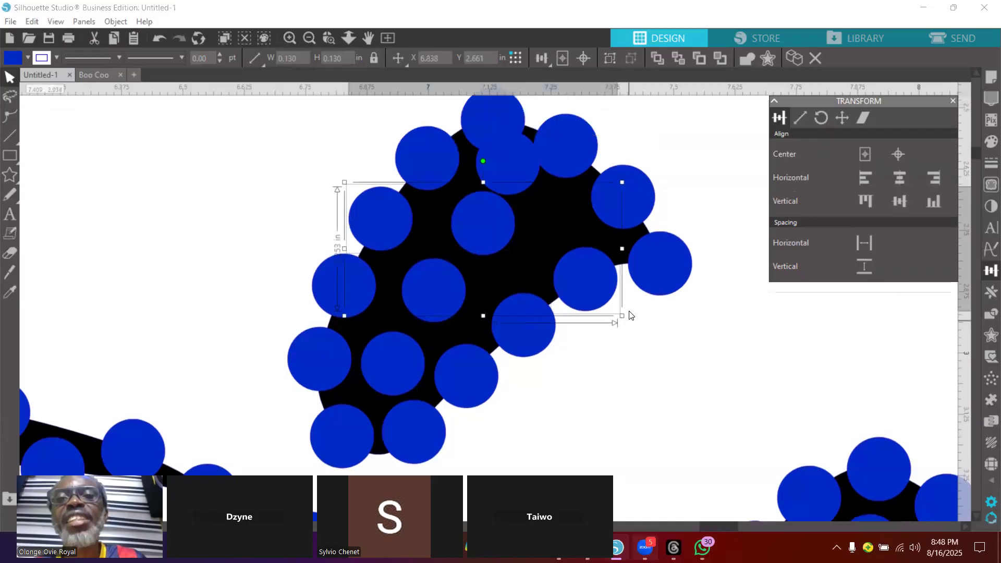
Space the three stones in the fifth row from the bottom of the i's dot evenly in the horizontal direction.
left_click(443, 204)
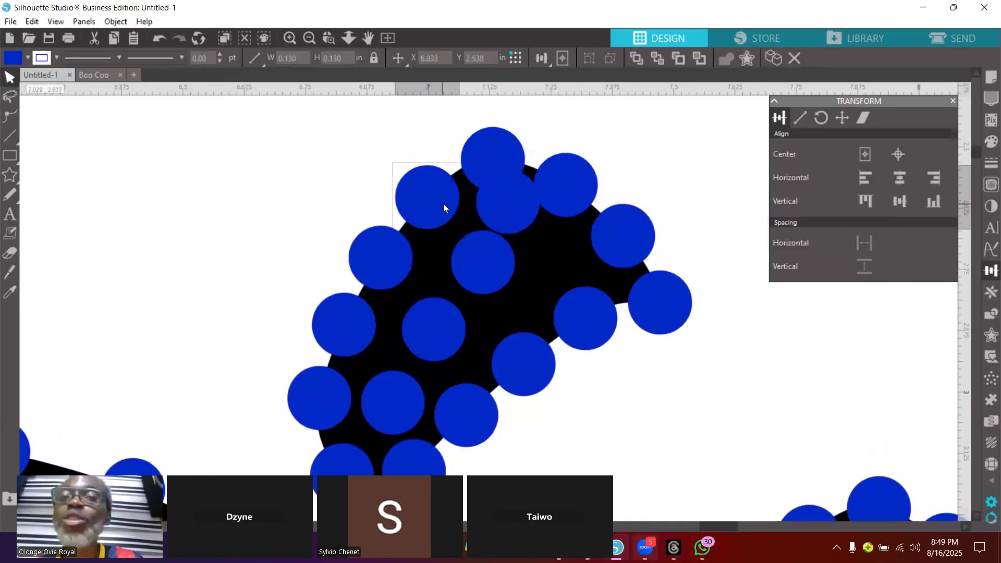
left_click(500, 213, "shift")
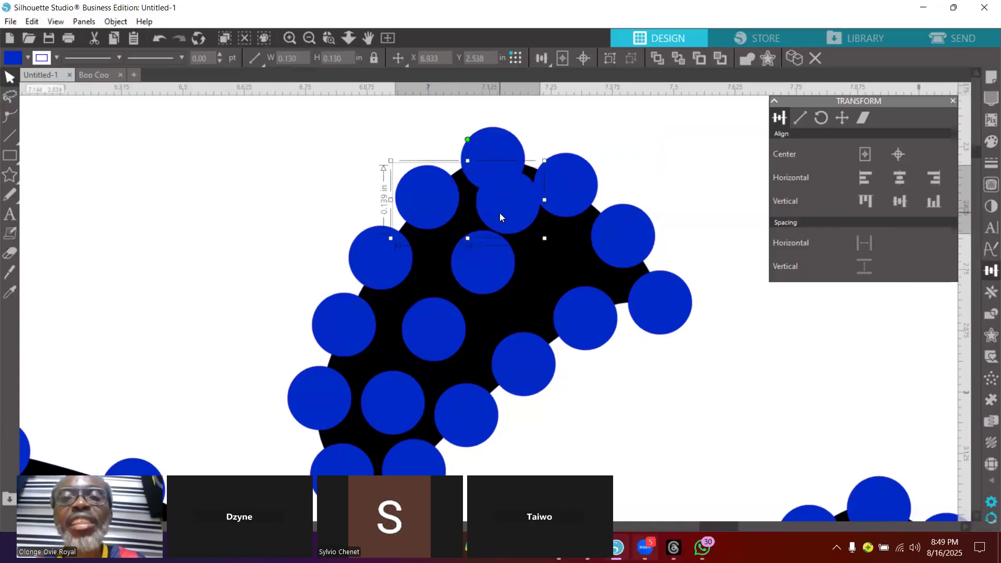
left_click(624, 246, "shift")
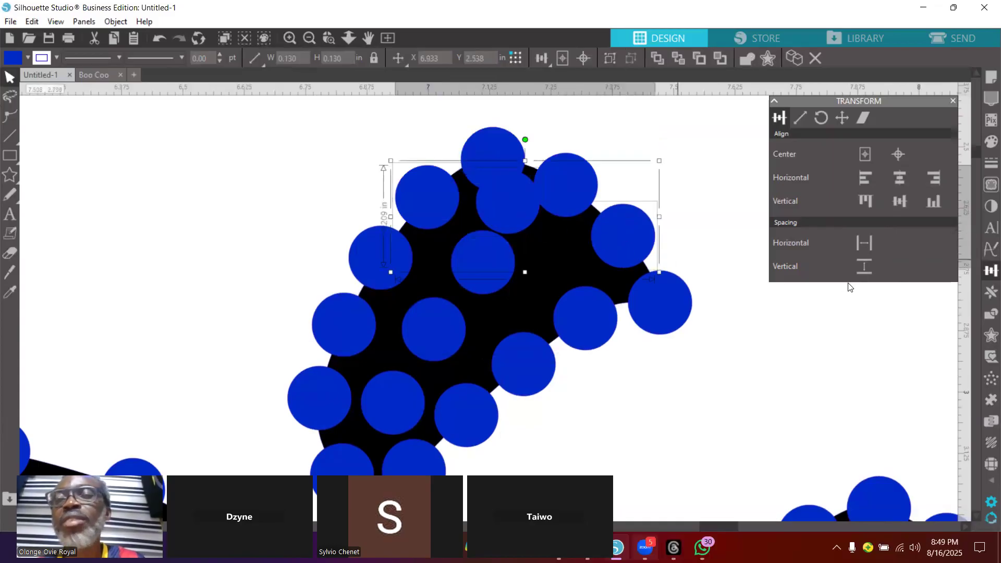
left_click(864, 245)
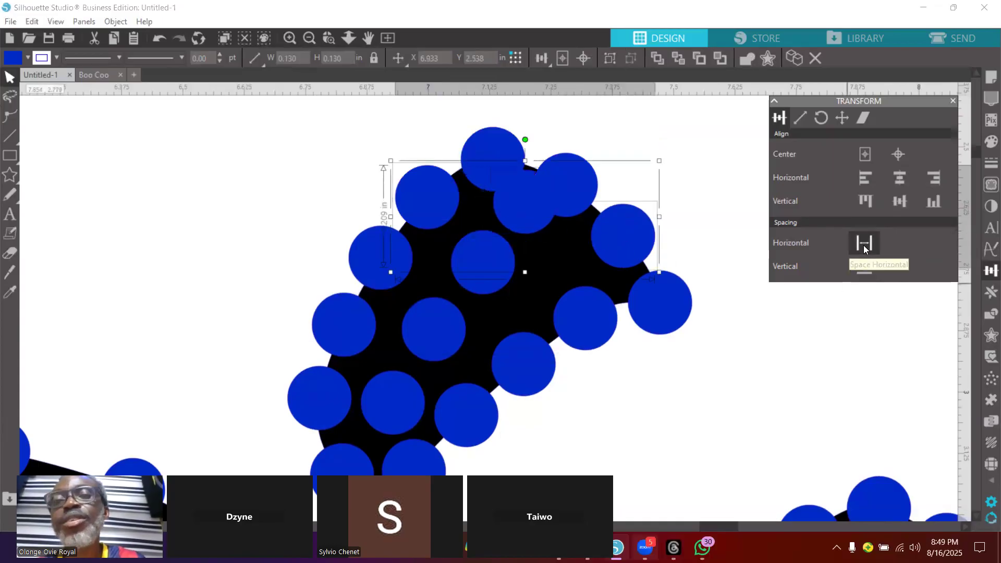
left_click(696, 367)
scroll(565, 283, "down", 3)
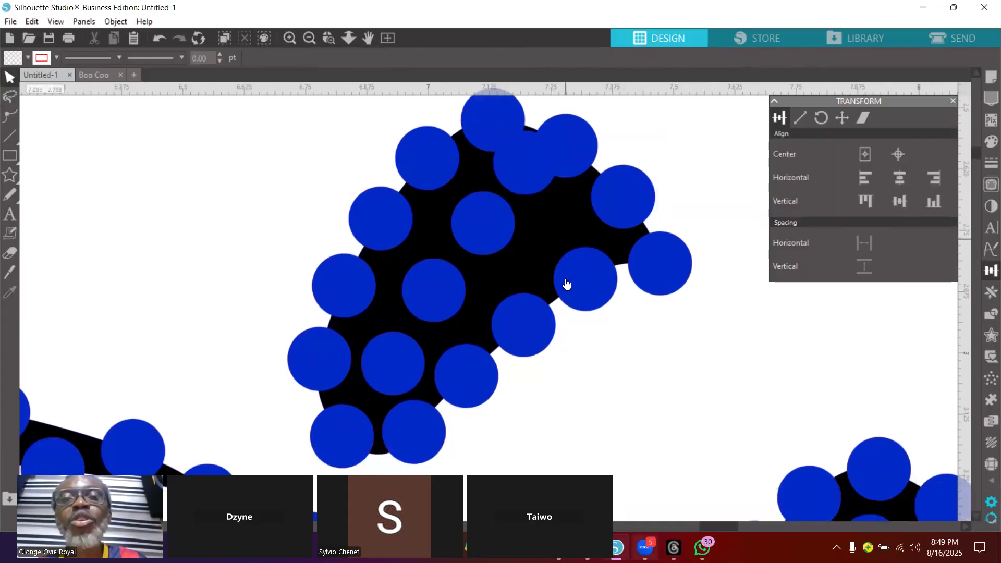
Space the four inner stones of the i's dot evenly in the vertical direction between the bottom-left stone and the stone right of the topmost one.
left_click(336, 428)
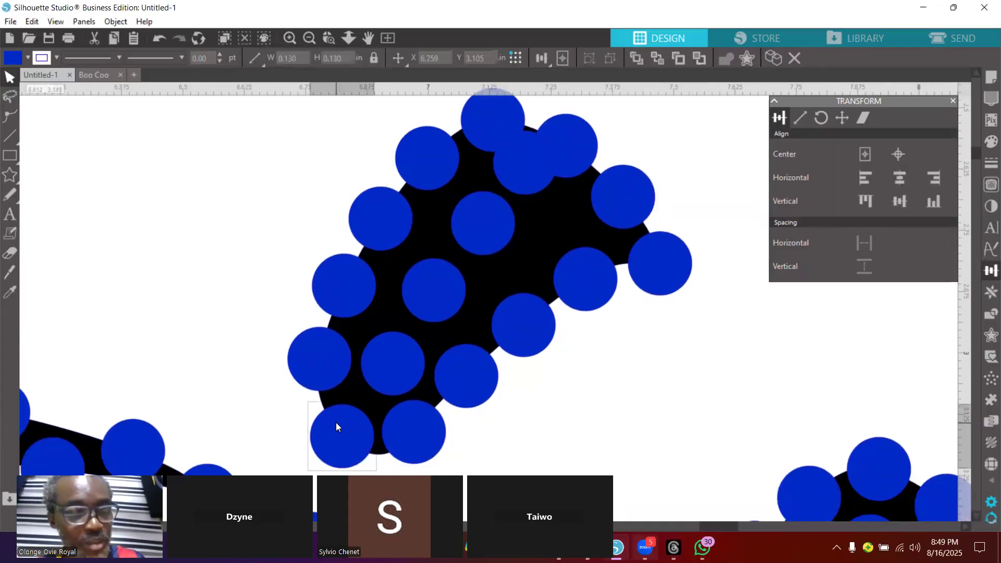
left_click(420, 299, "shift")
left_click(477, 227, "shift")
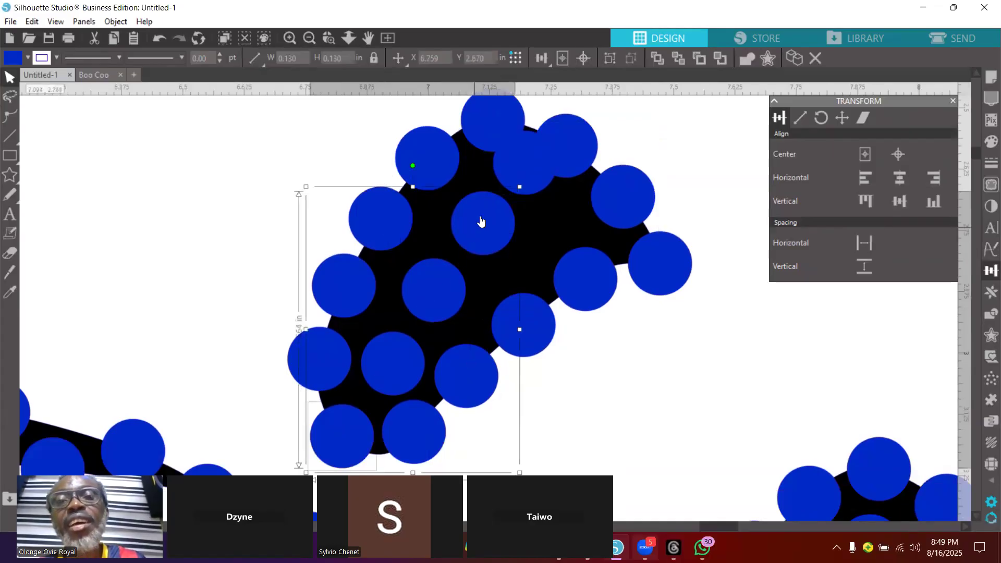
left_click(507, 179, "shift")
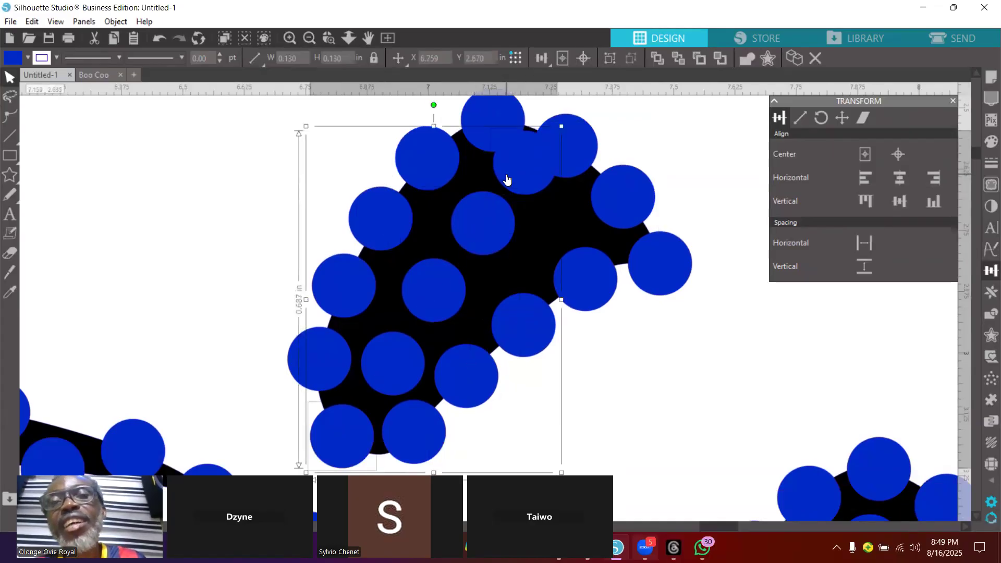
left_click(573, 152, "shift")
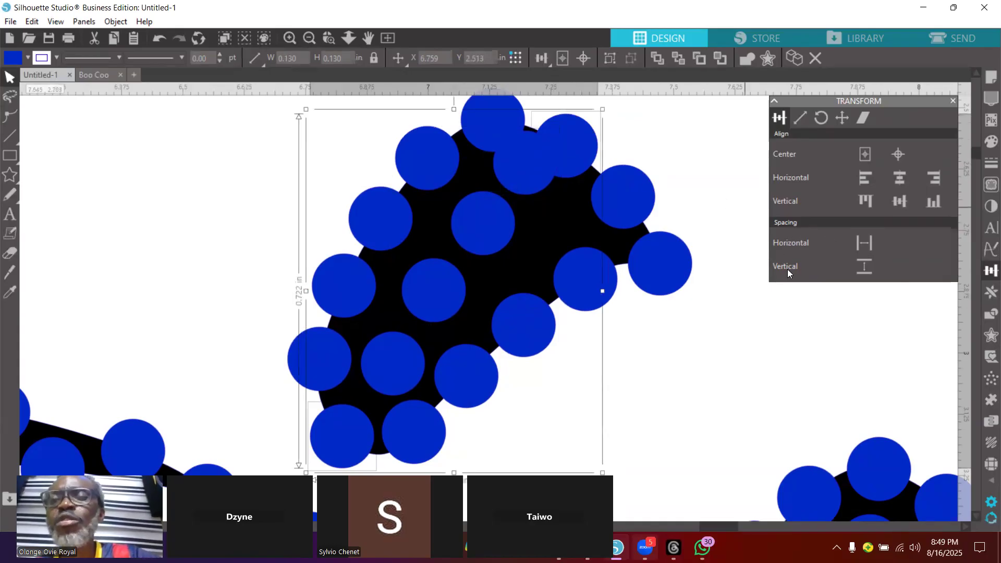
left_click(863, 267)
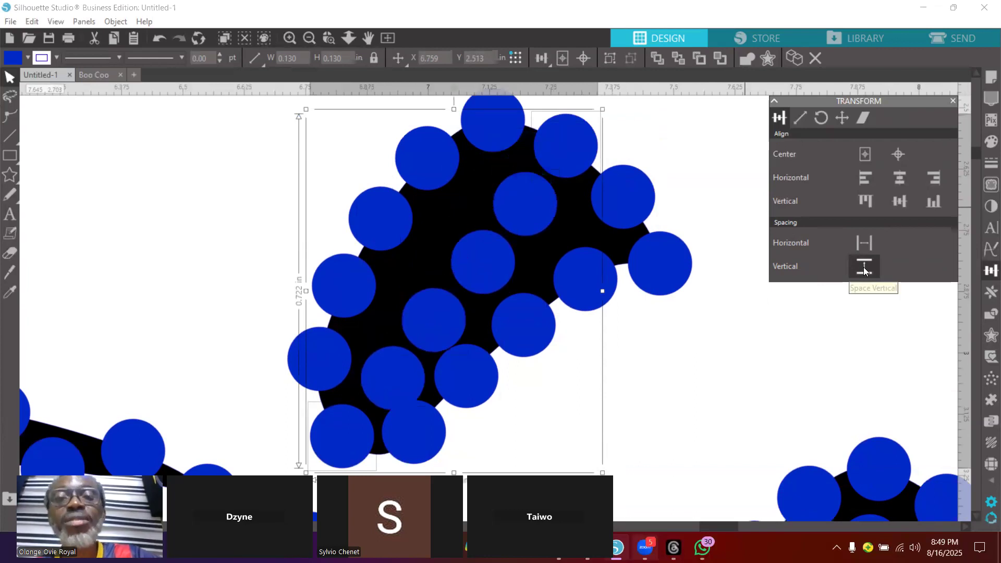
left_click(614, 363)
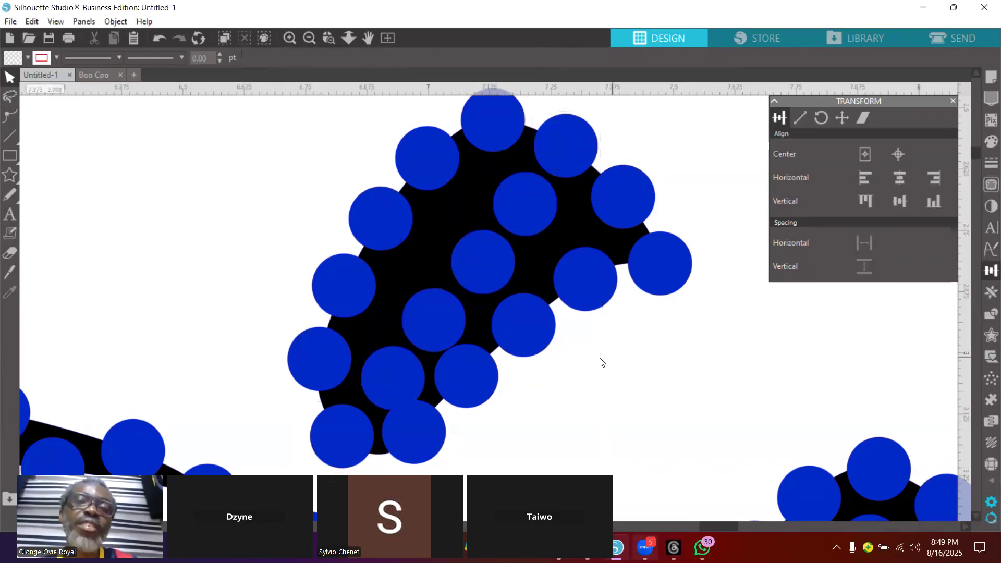
Reapply even horizontal spacing to the three stones in the second row from the bottom of the i's dot.
left_click(469, 378)
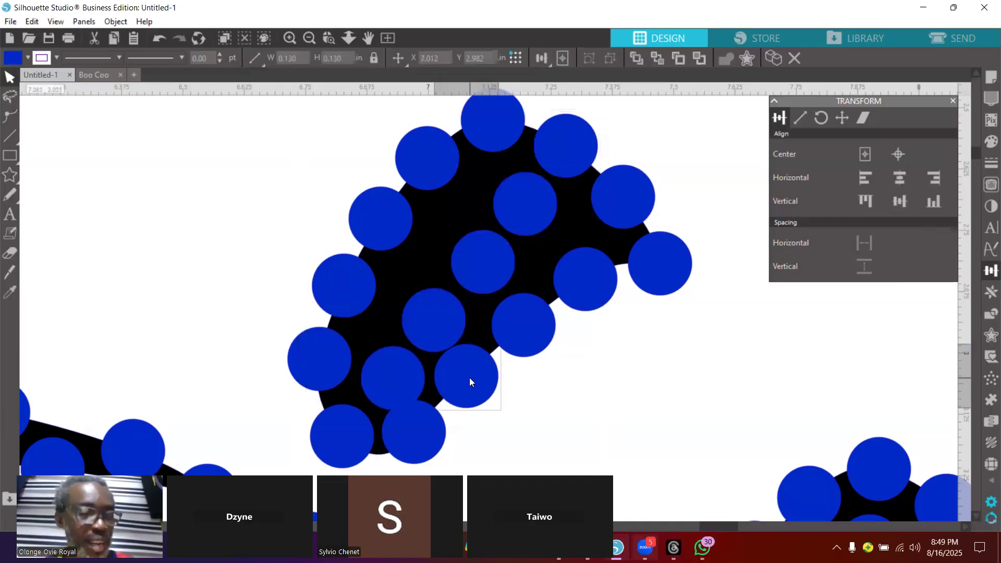
left_click(410, 383, "shift")
left_click(329, 370, "shift")
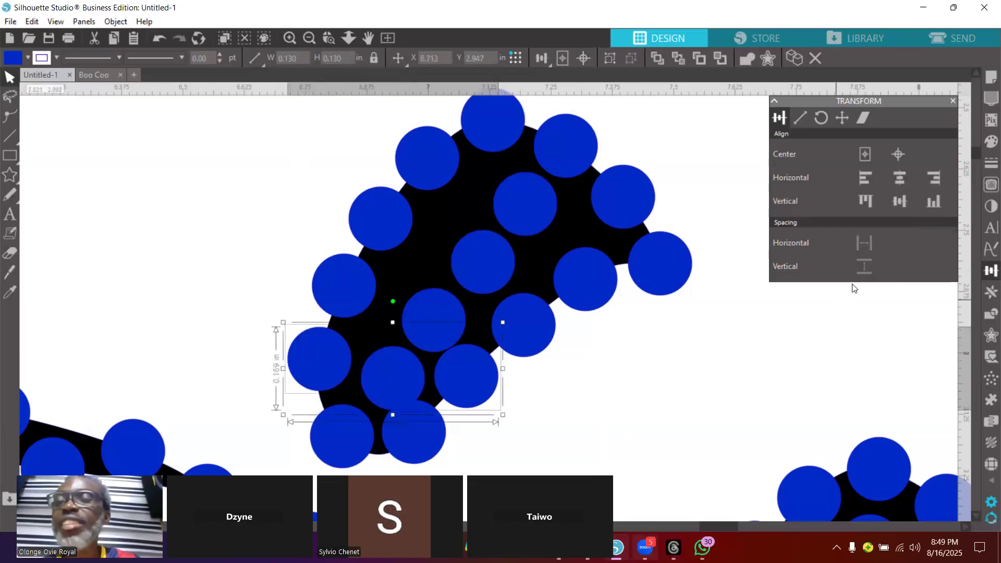
left_click(864, 247)
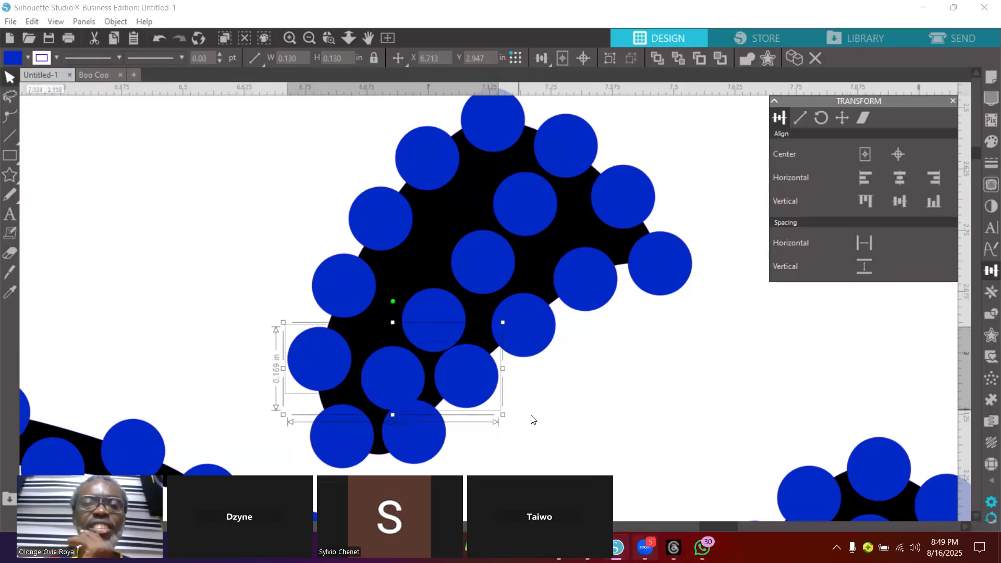
left_click(579, 419)
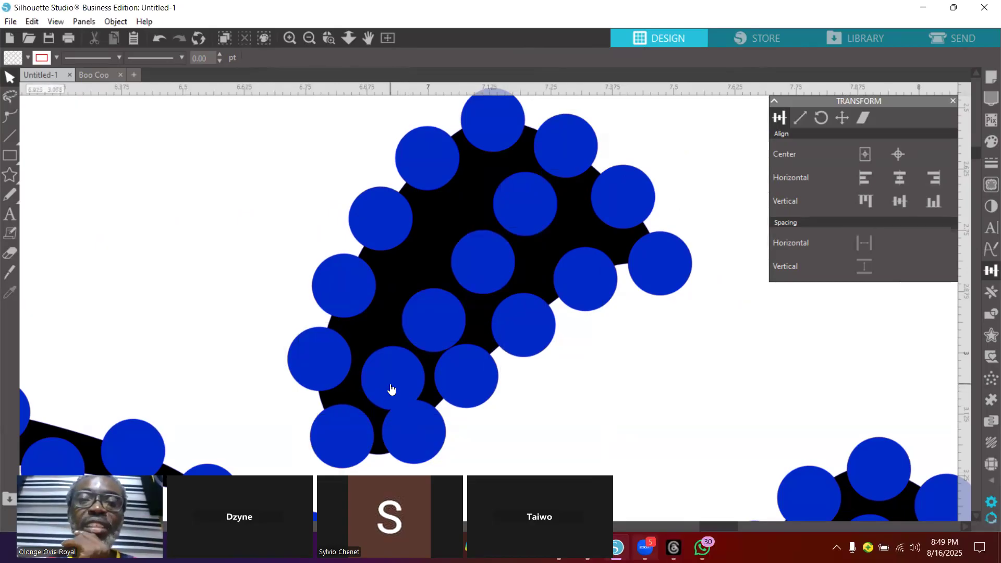
Reapply even horizontal spacing to the three stones in the third row from the bottom of the i's dot.
left_click(520, 343)
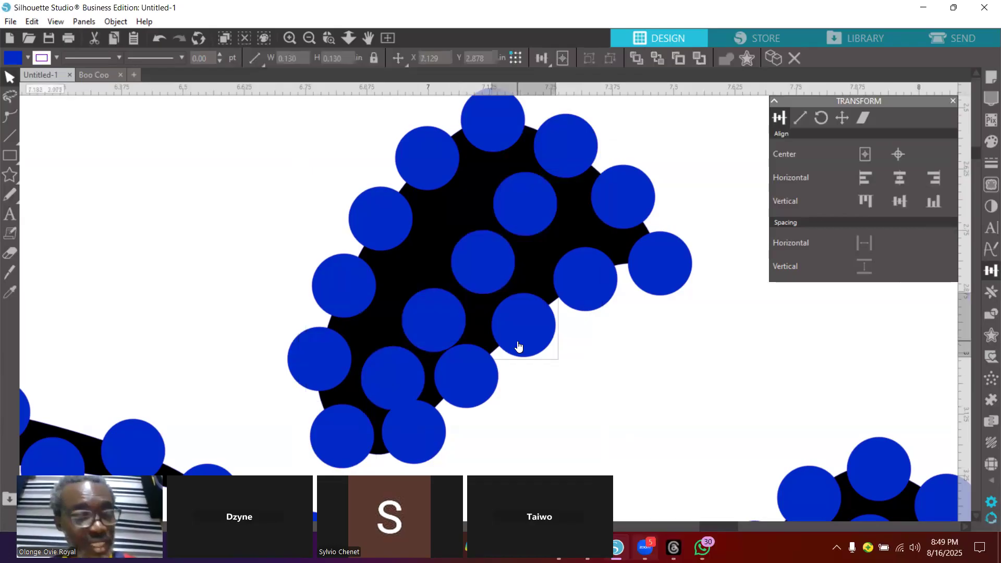
left_click(435, 320, "shift")
left_click(358, 293, "shift")
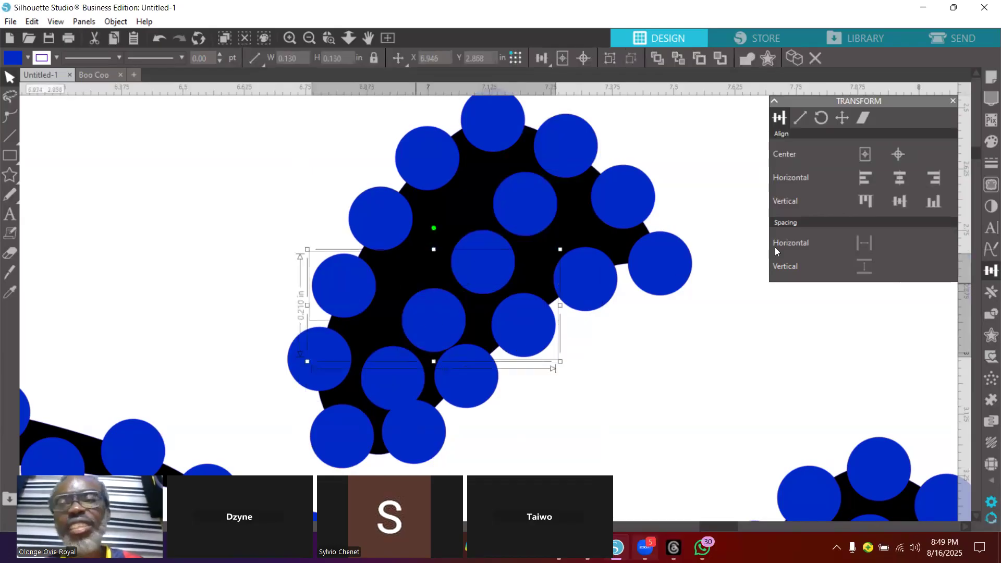
left_click(863, 243)
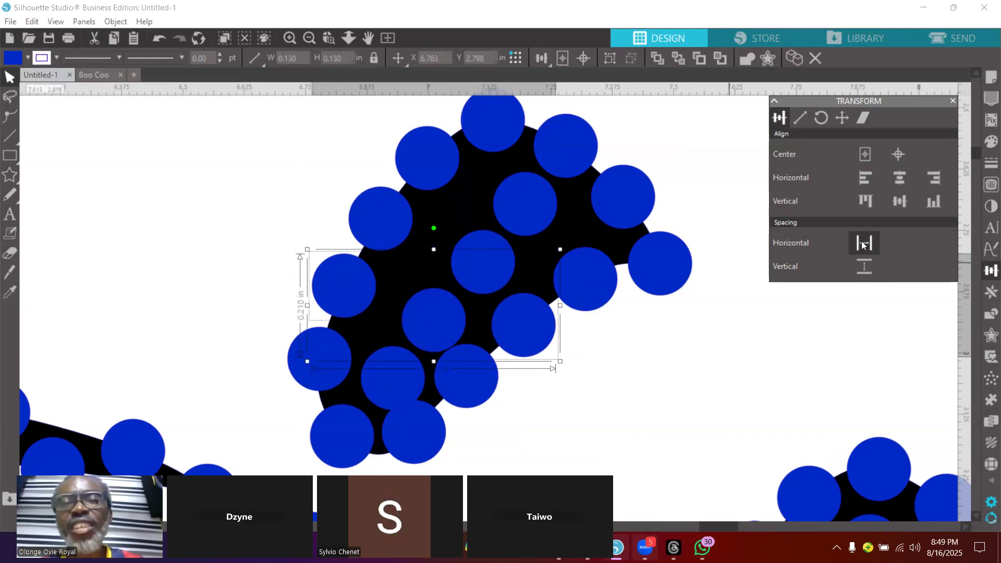
left_click(595, 287)
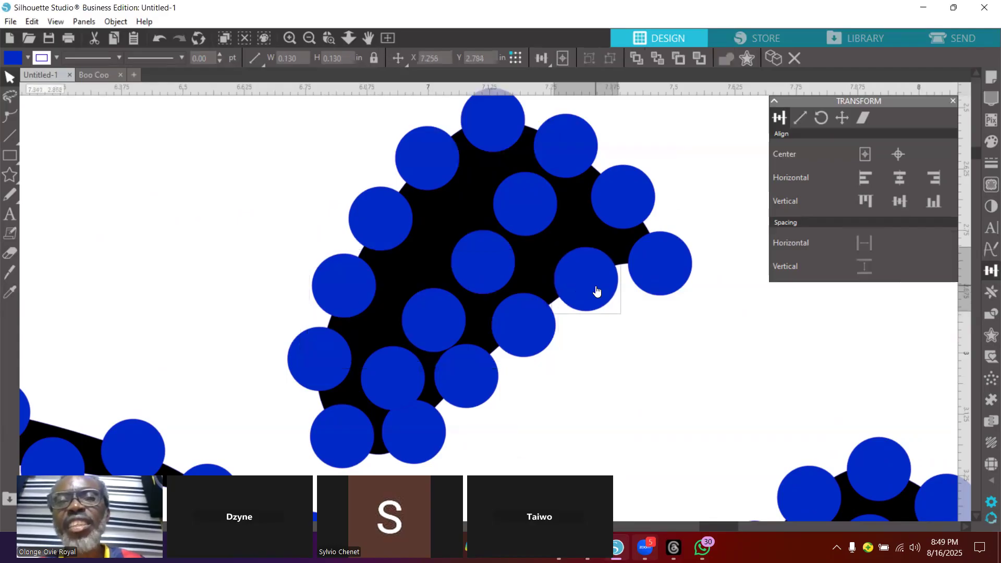
left_click(480, 277, "shift")
left_click(396, 240, "shift")
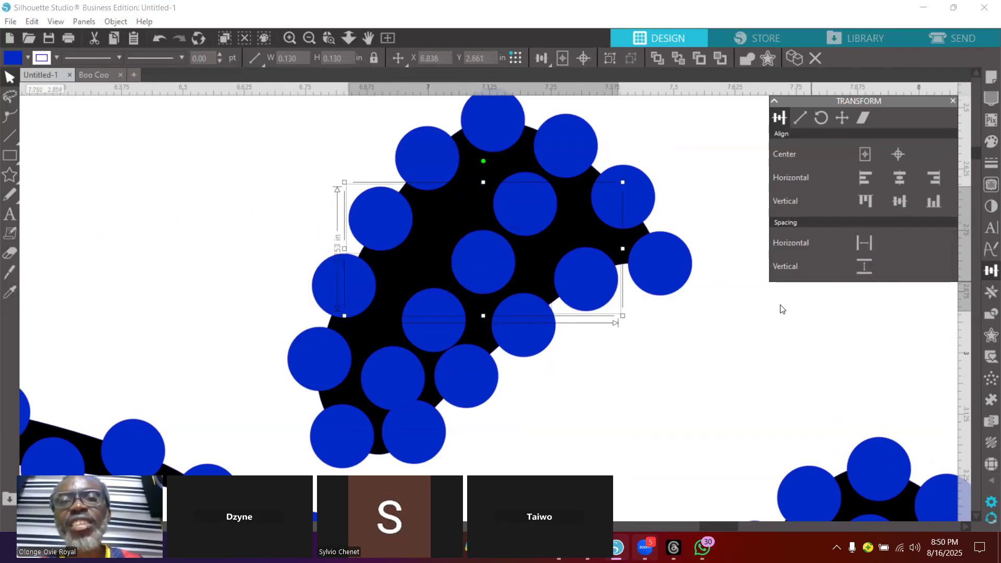
left_click(692, 354)
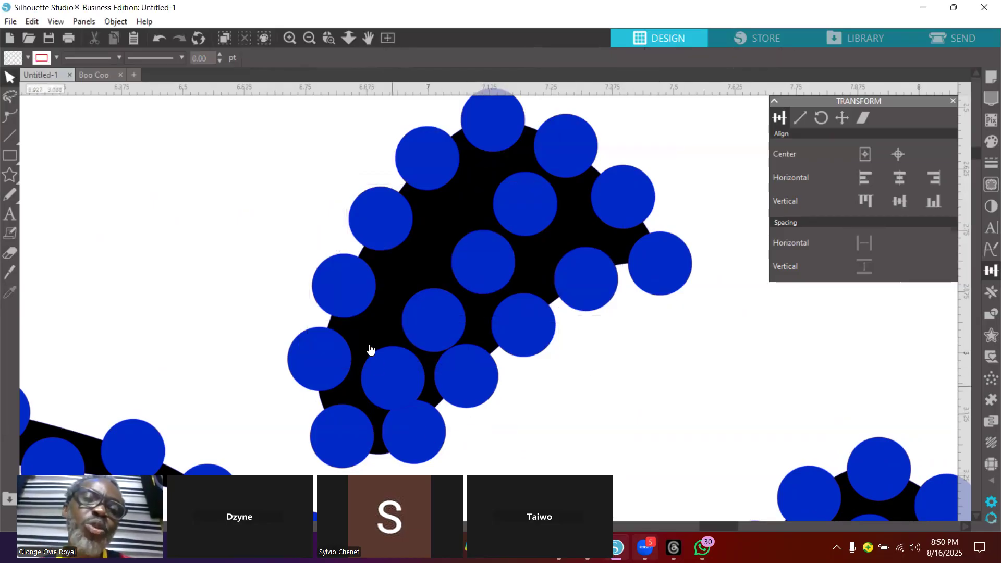
Try to space the bottom-right stone, the lowest inner stone and the third left-edge stone evenly, vertically and horizontally.
left_click(407, 433)
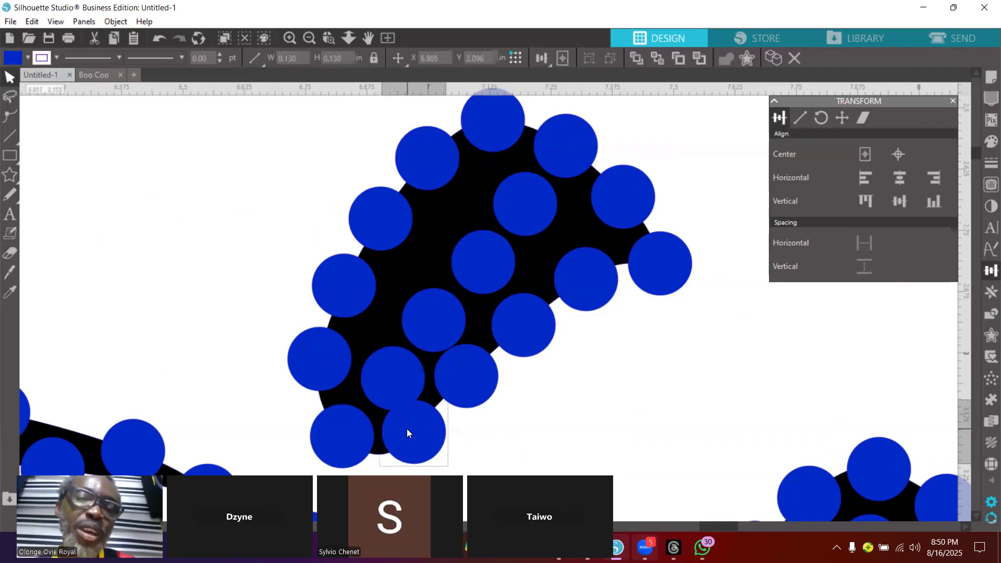
left_click(382, 376, "shift")
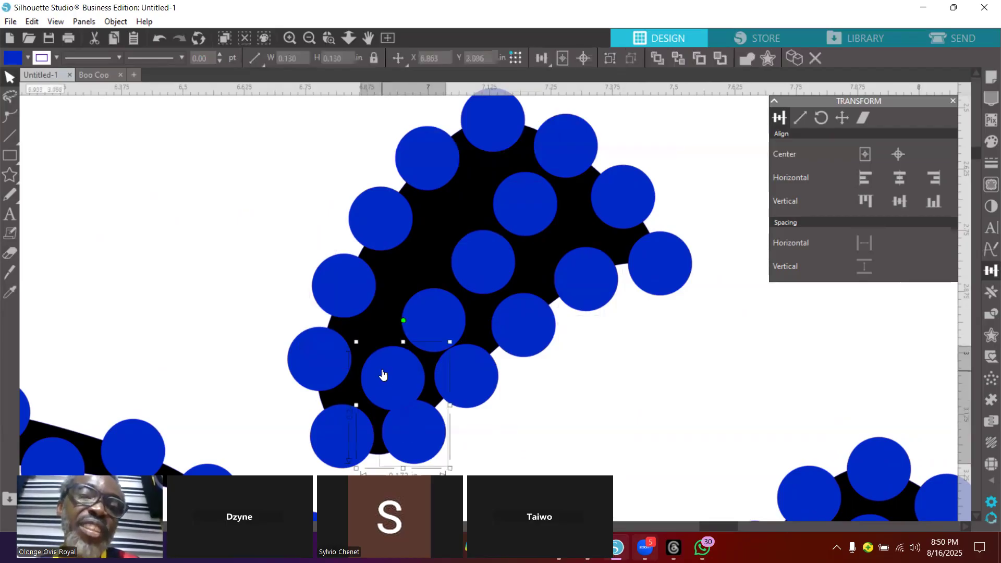
left_click(363, 283, "shift")
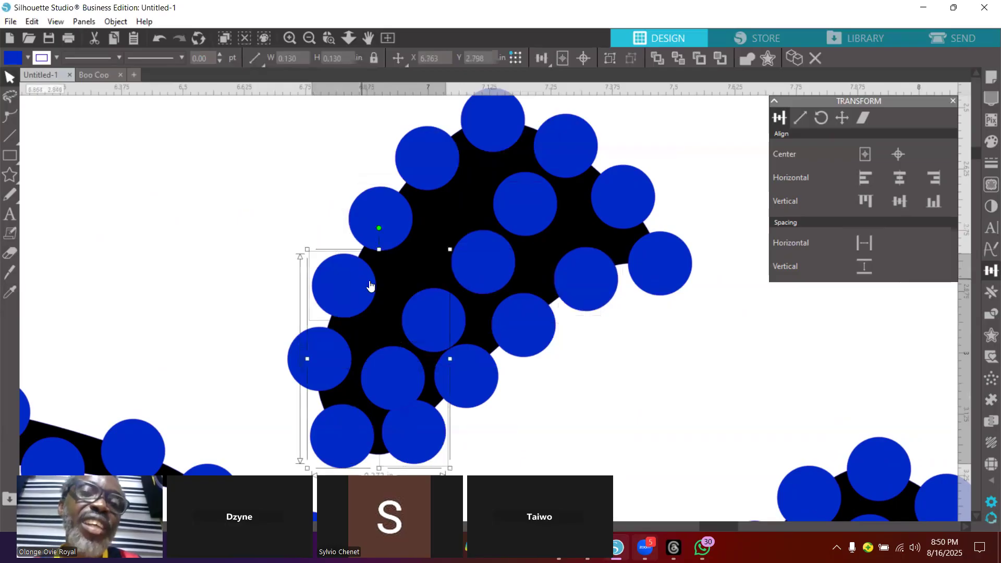
left_click(864, 268)
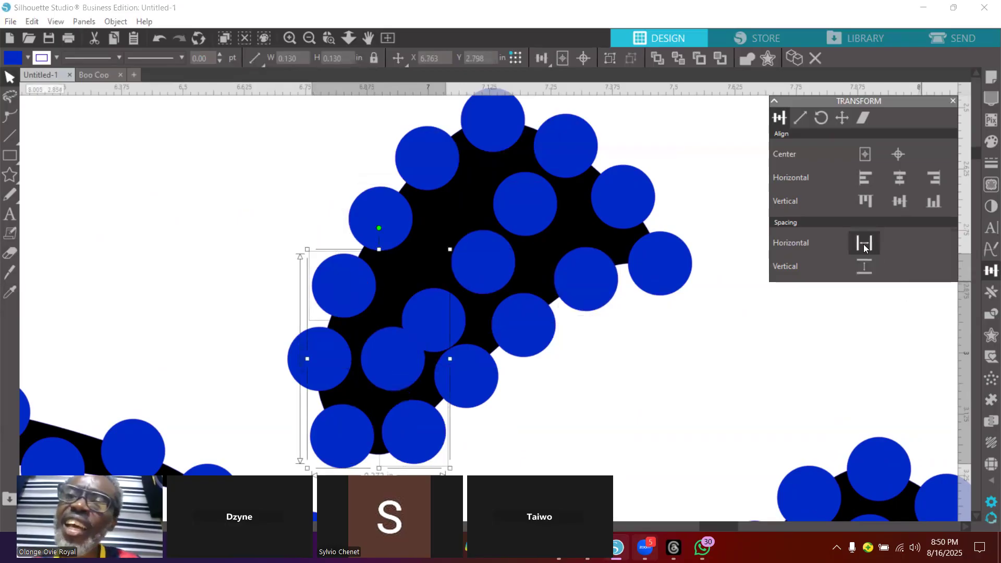
left_click(864, 243)
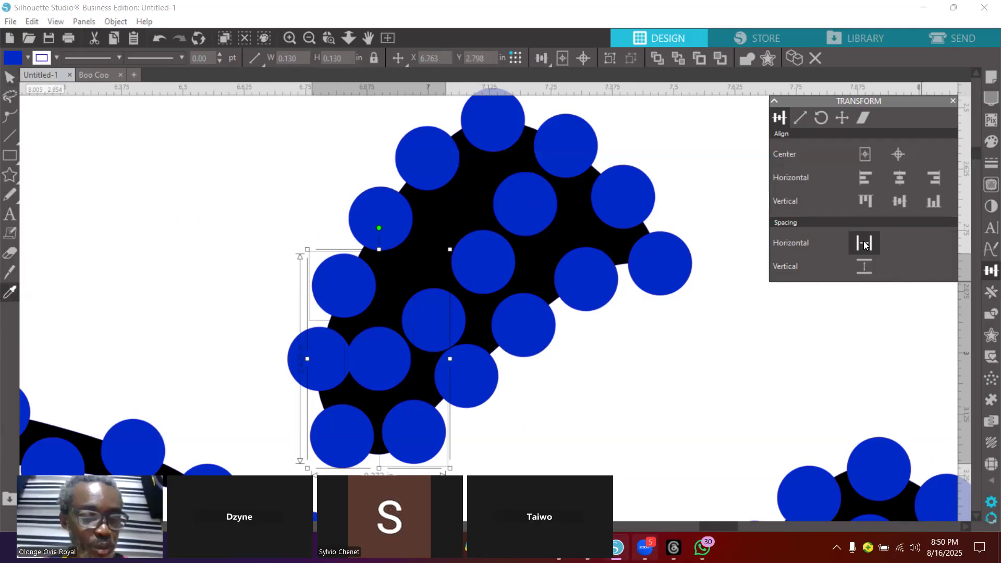
Undo the vertical and horizontal spacing of the three selected stones and clear the selection.
key("ctrl+z")
key("ctrl+z")
key("ctrl+z")
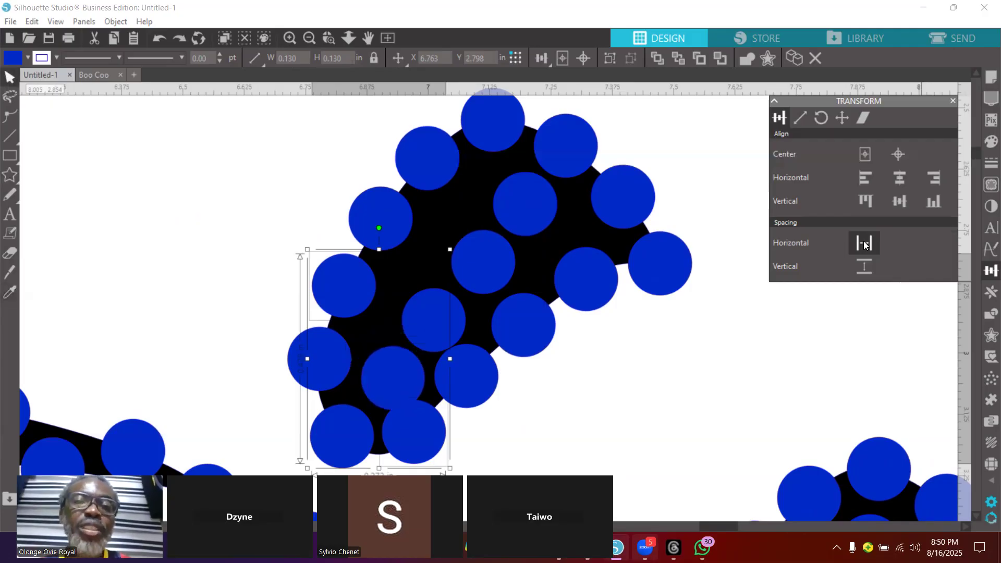
left_click(565, 408)
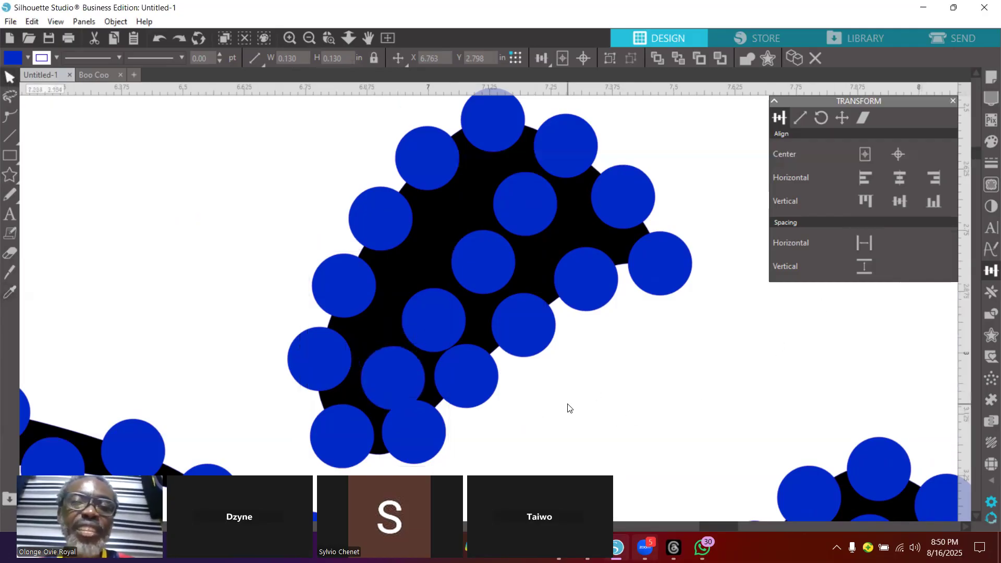
Center the lowest inner stone between the bottom-right stone and the third left-edge stone by spacing the three evenly, vertically and horizontally.
left_click(410, 432)
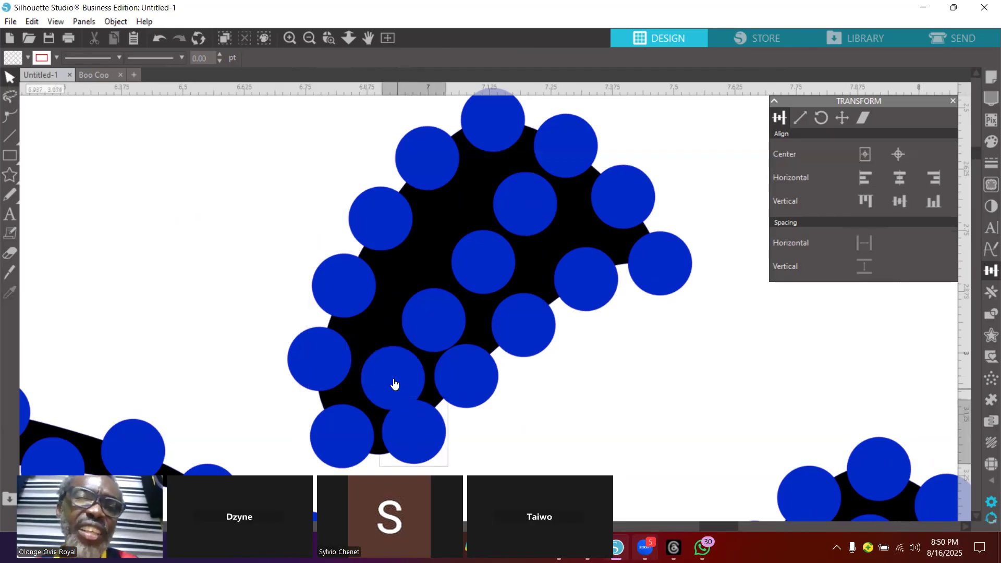
left_click(394, 382, "shift")
left_click(364, 297, "shift")
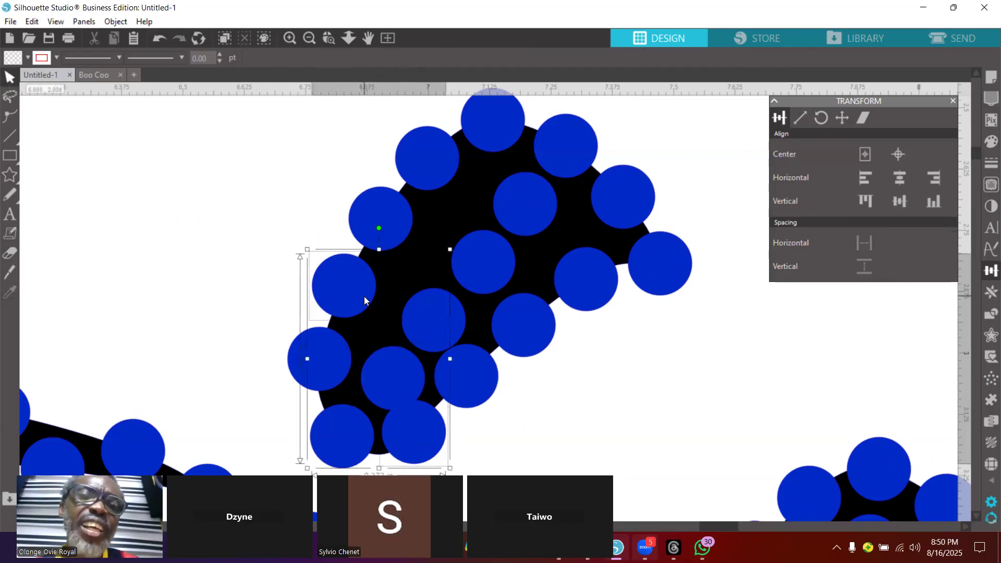
left_click(864, 266)
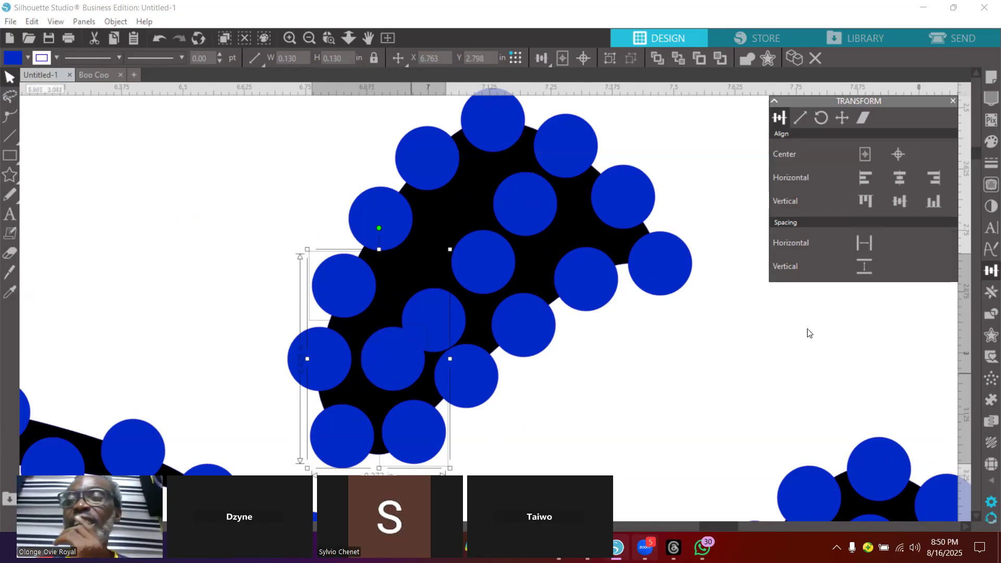
left_click(861, 243)
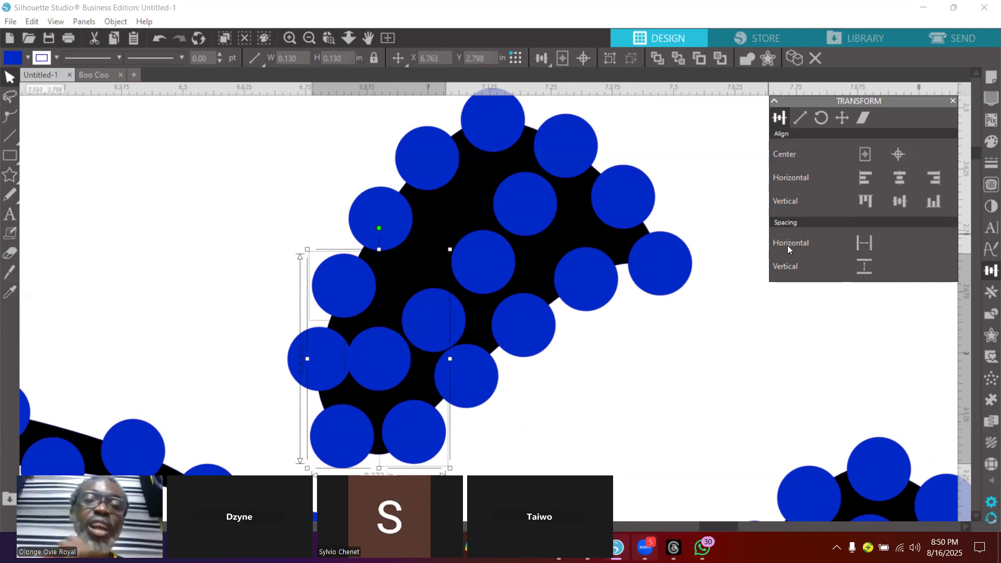
Space the fourth left-edge stone from the bottom, the second inner stone and the second right-edge stone evenly, vertically and horizontally.
left_click(393, 221)
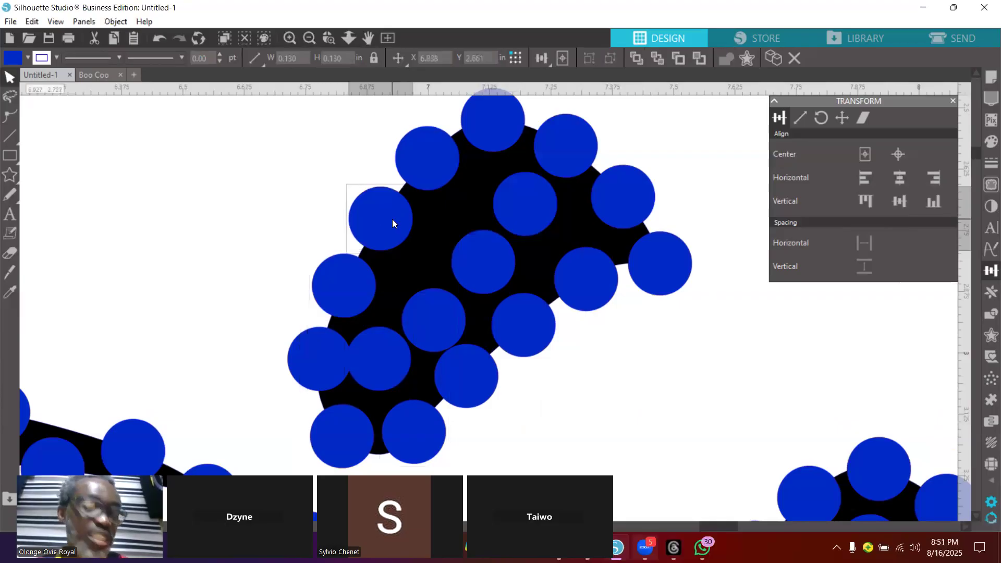
left_click(435, 319, "shift")
left_click(451, 373, "shift")
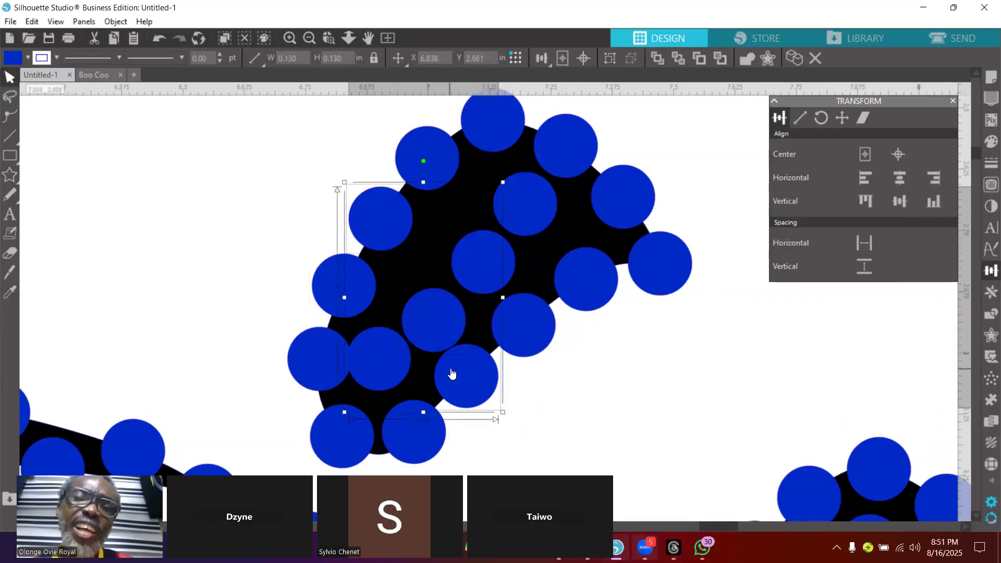
left_click(863, 266)
left_click(861, 244)
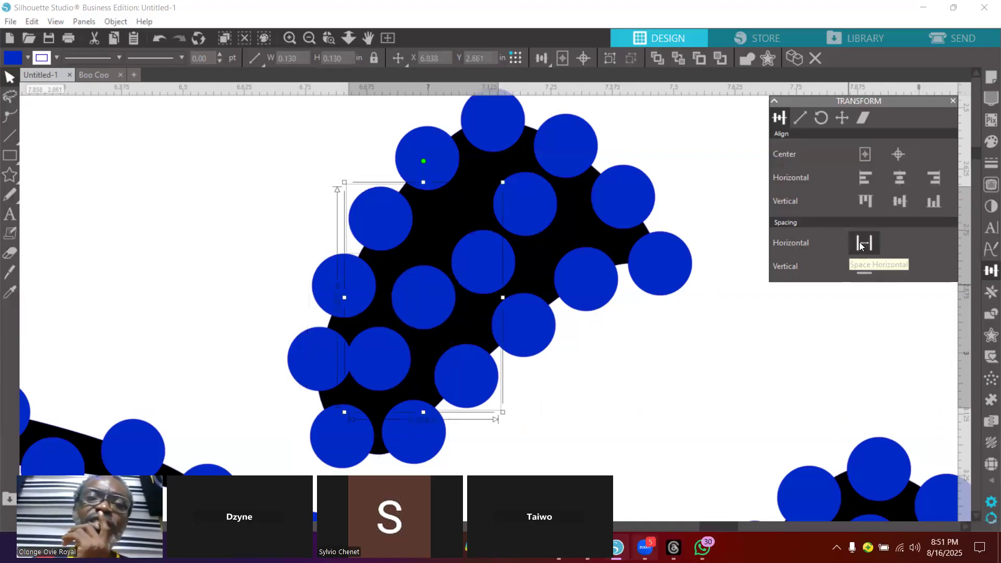
Space the third right-edge stone, the third inner stone and the fifth left-edge stone of the i's dot evenly, vertically and horizontally.
left_click(539, 327)
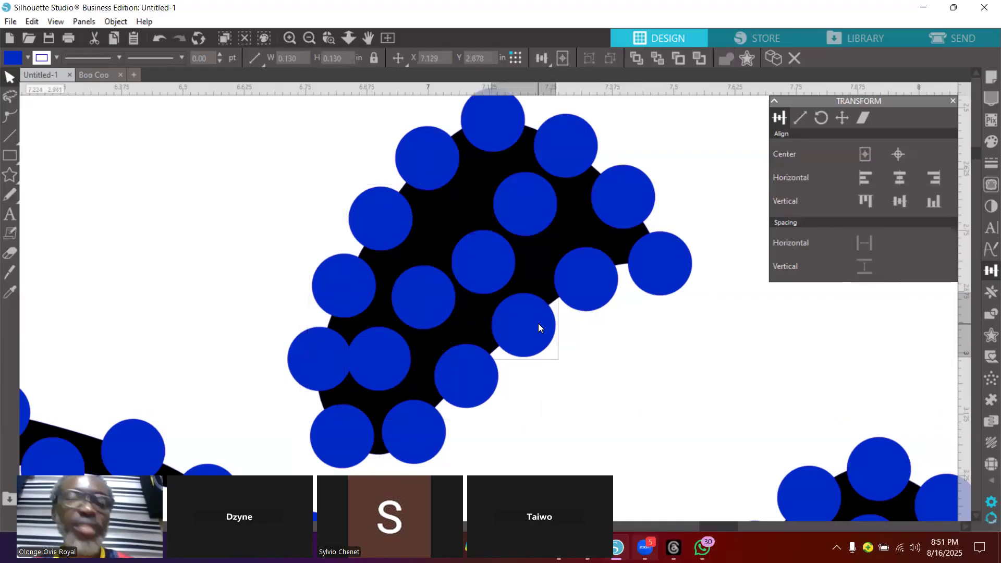
left_click(487, 261, "shift")
left_click(432, 178, "shift")
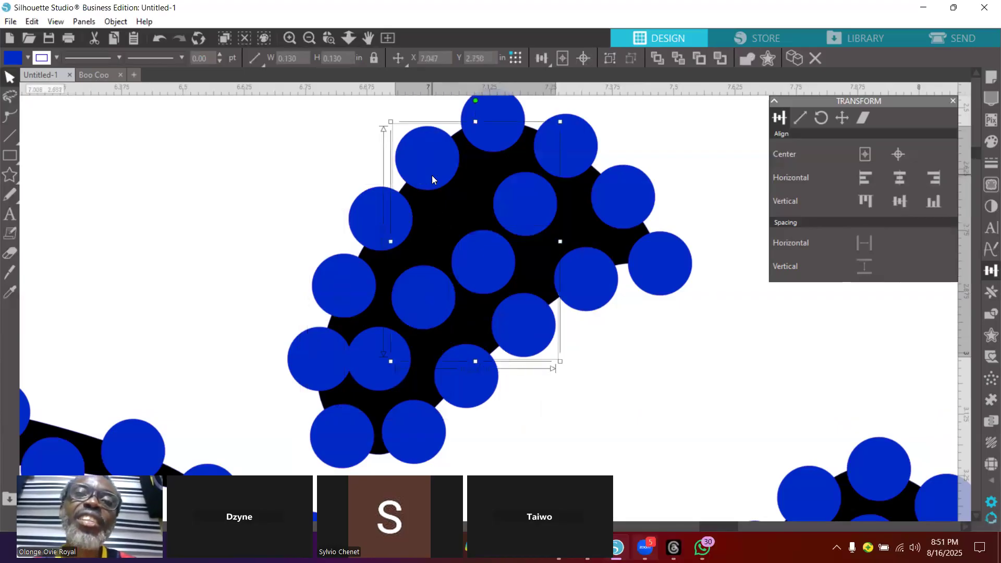
left_click(864, 267)
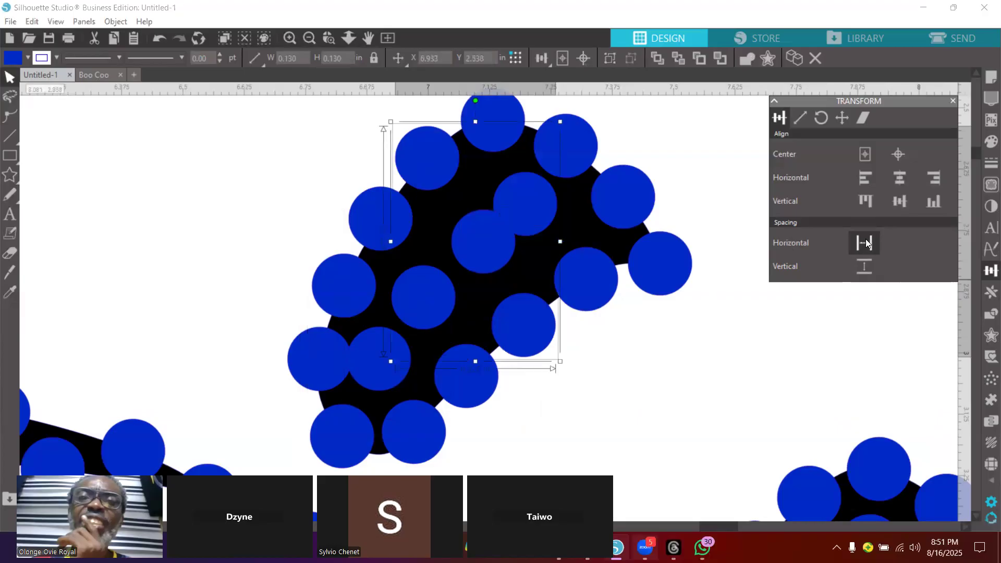
left_click(867, 244)
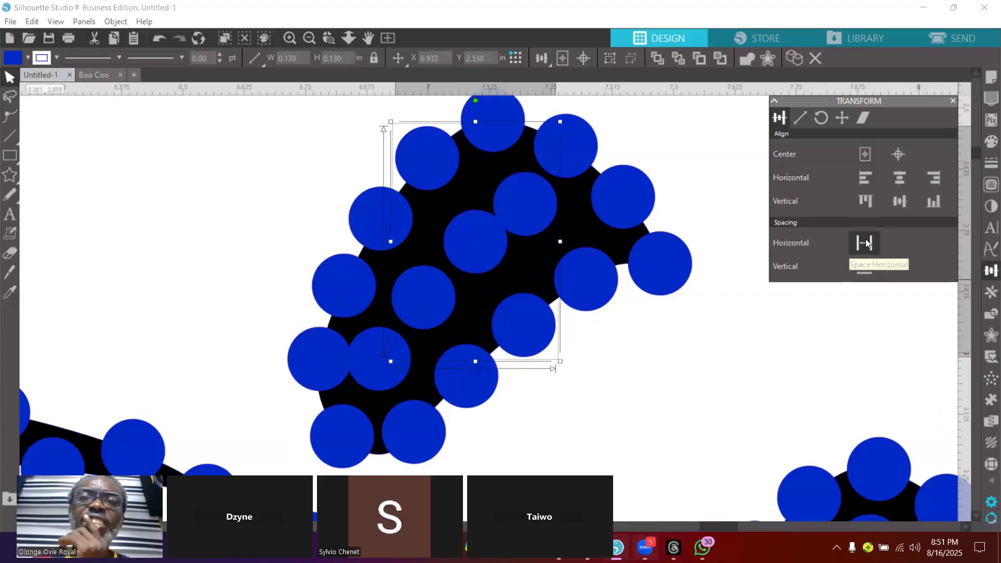
Center the highest inner stone between the fourth right-edge stone and the topmost stone by spacing the three evenly, vertically and horizontally.
left_click(584, 269)
left_click(537, 197, "shift")
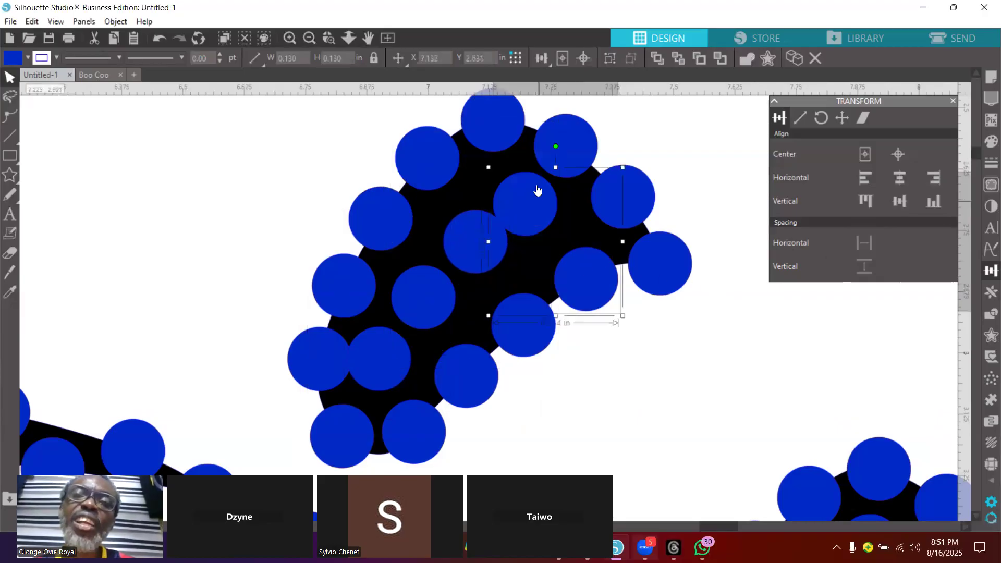
left_click(507, 136, "shift")
left_click(862, 267)
left_click(858, 243)
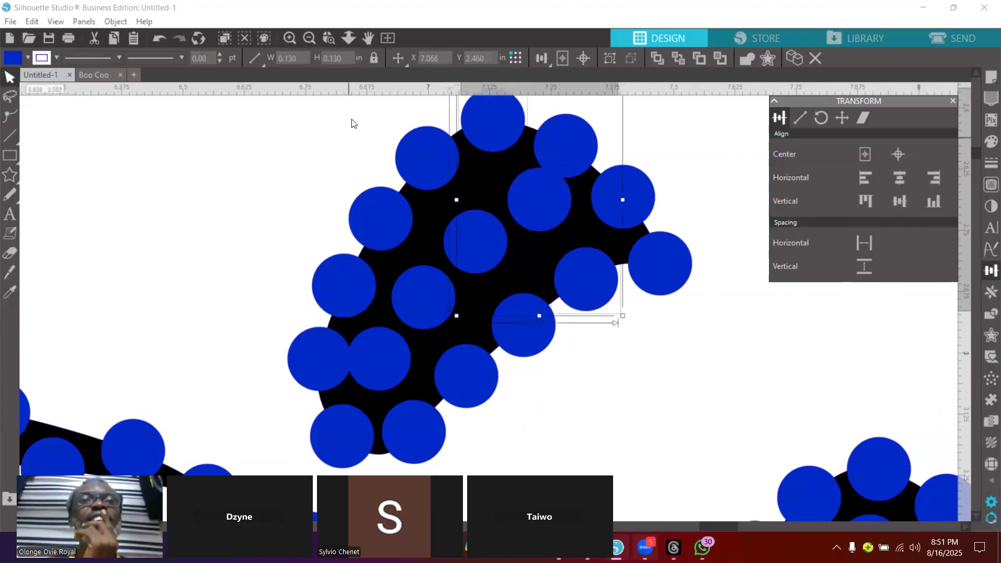
Review the stone coverage of the word around the i's dot and along the long curved upper stroke.
left_click(309, 38)
left_click(309, 38)
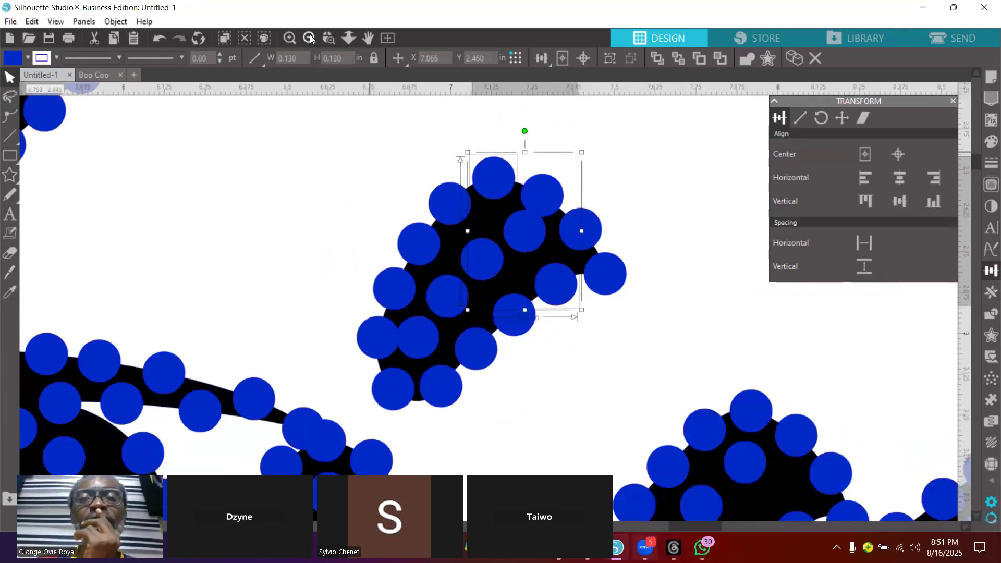
left_click(309, 37)
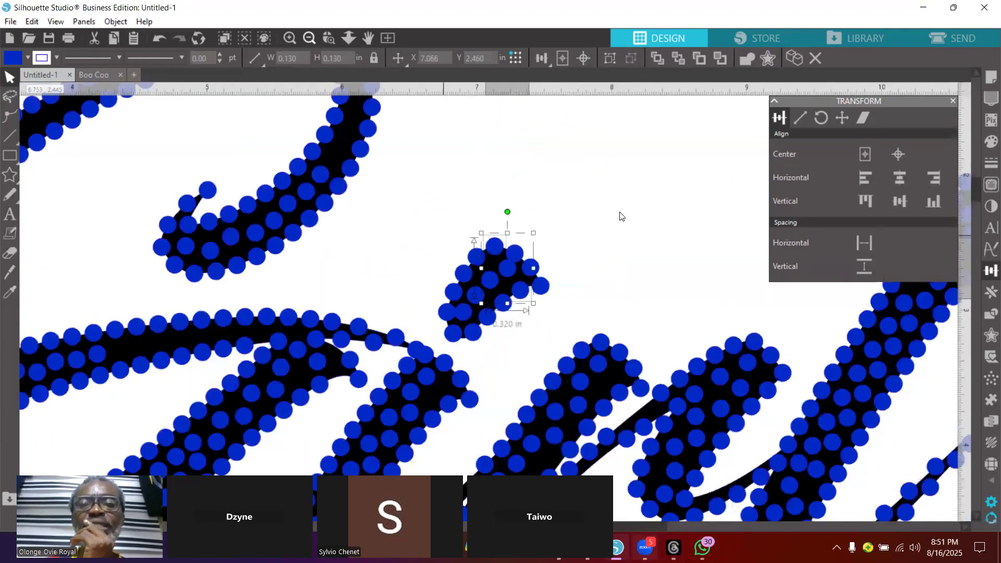
scroll(612, 218, "down", 6)
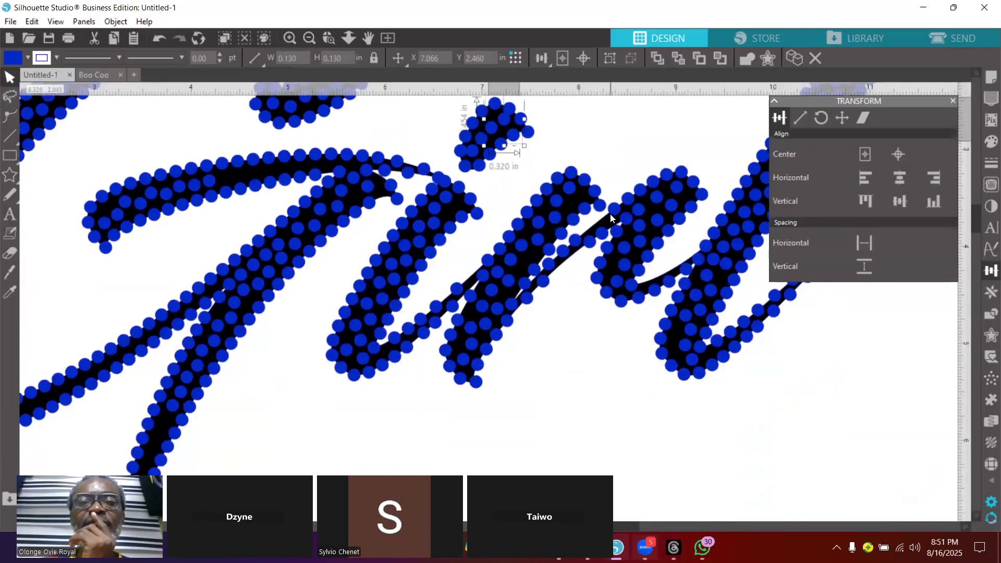
scroll(610, 214, "down", 2)
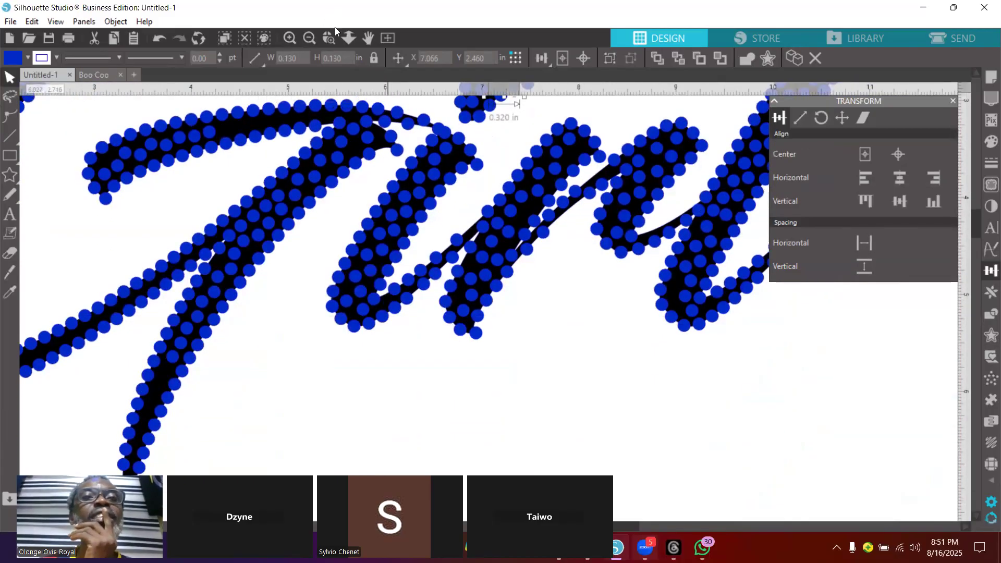
left_click(327, 38)
mouse_move(129, 116)
left_mouse_down()
mouse_move(271, 152)
mouse_move(450, 178)
mouse_move(449, 187)
left_mouse_up()
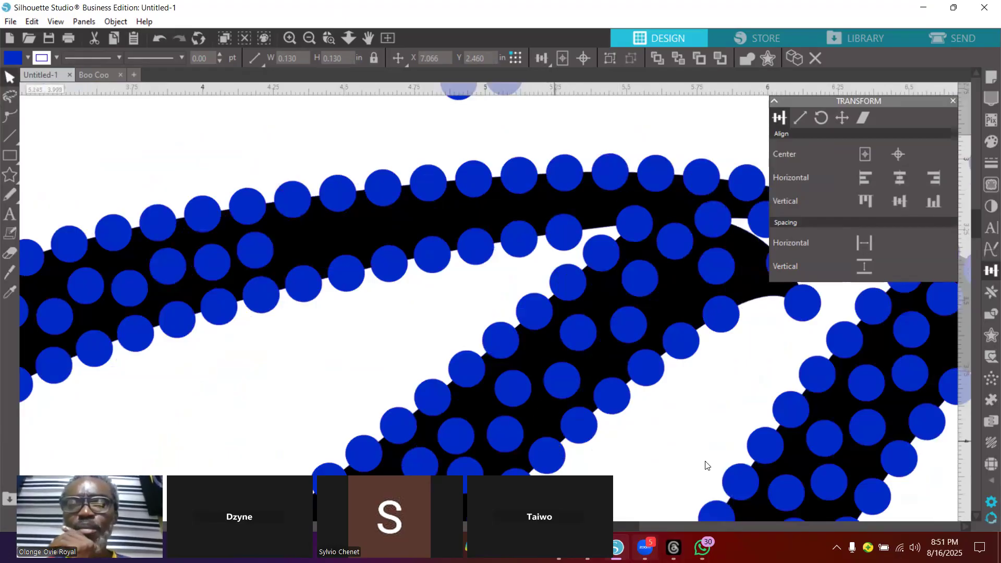
left_click(625, 450)
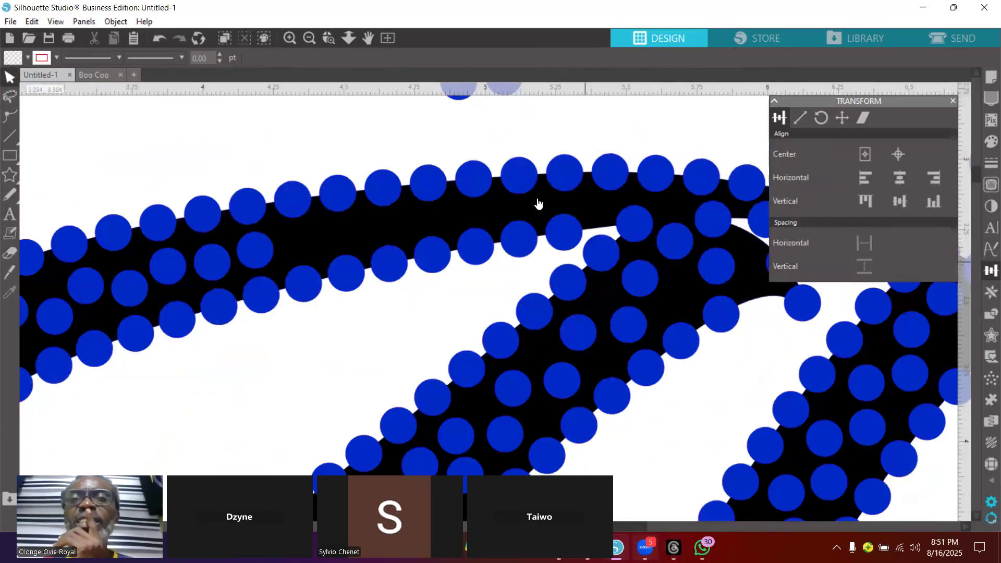
left_click(309, 39)
Pull the end stone back along the curved stroke's tapered tip and space the last four upper-edge stones evenly, horizontally.
left_click(327, 38)
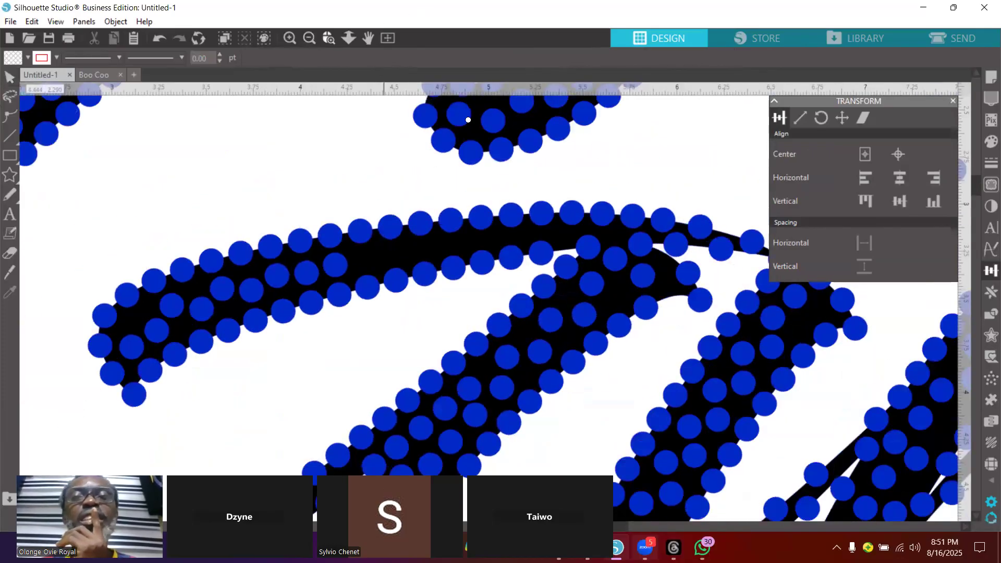
left_click_drag(620, 282, 835, 344)
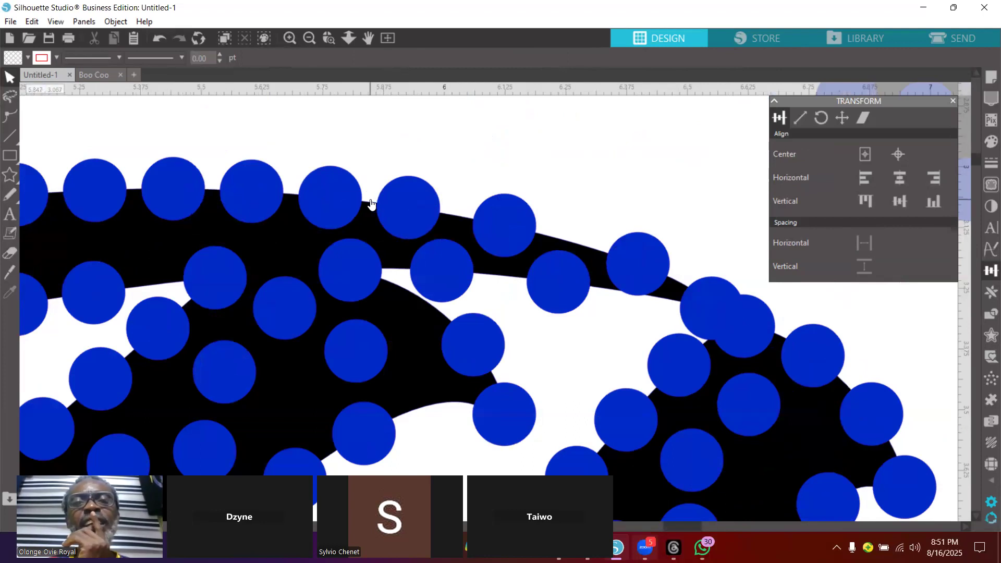
left_click(499, 233)
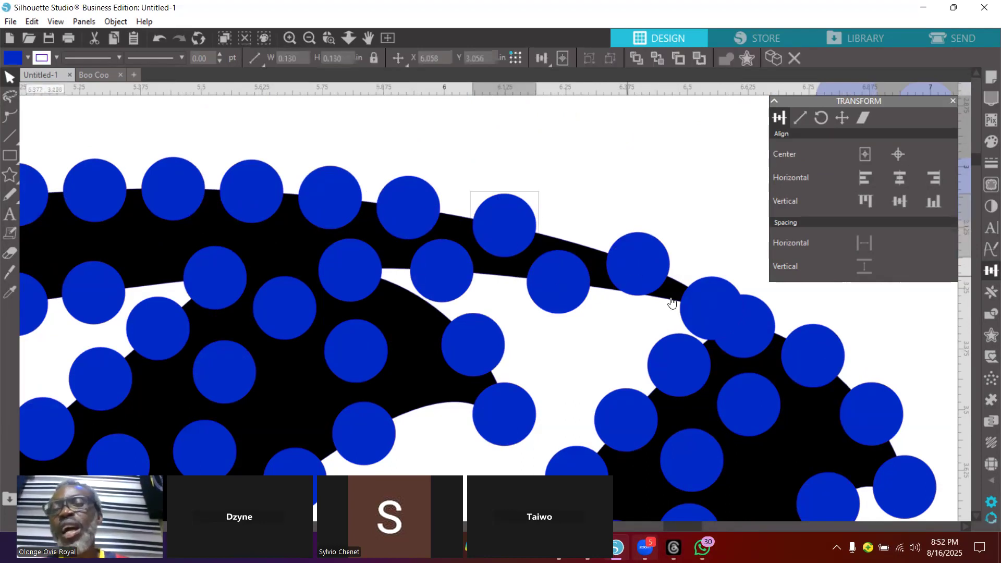
left_click_drag(704, 311, 688, 285)
left_click(718, 304)
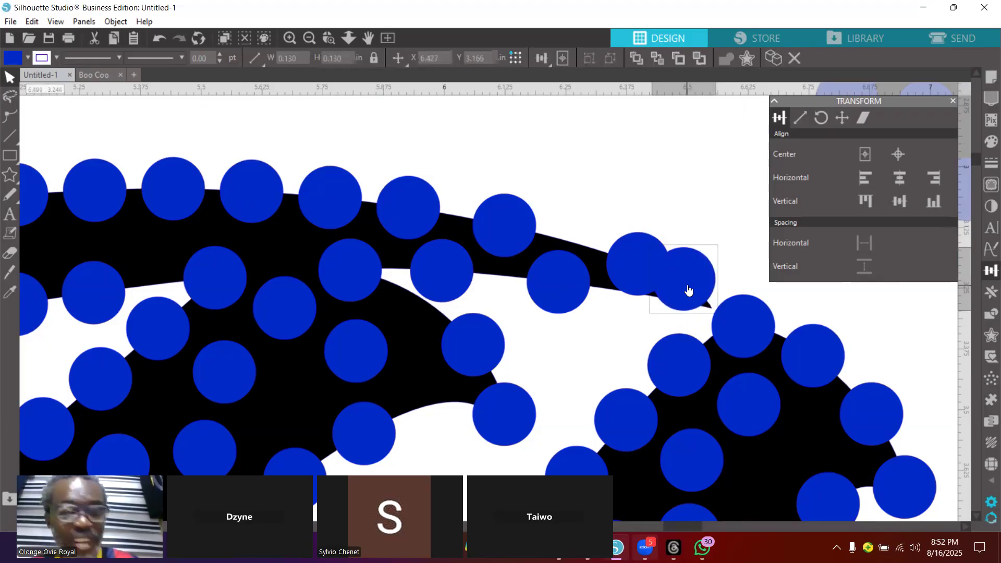
left_click(635, 262, "shift")
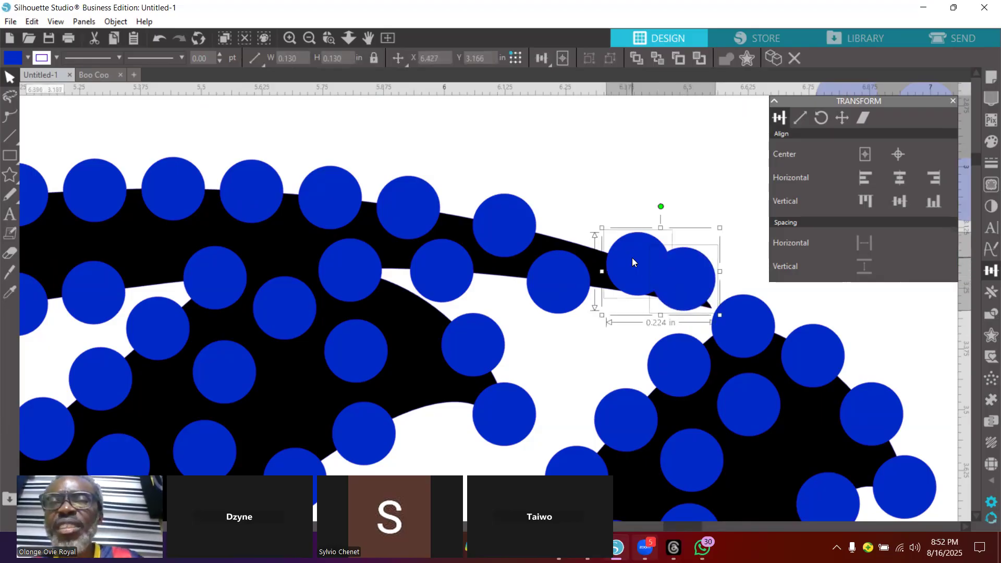
left_click(500, 225, "shift")
left_click(409, 208, "shift")
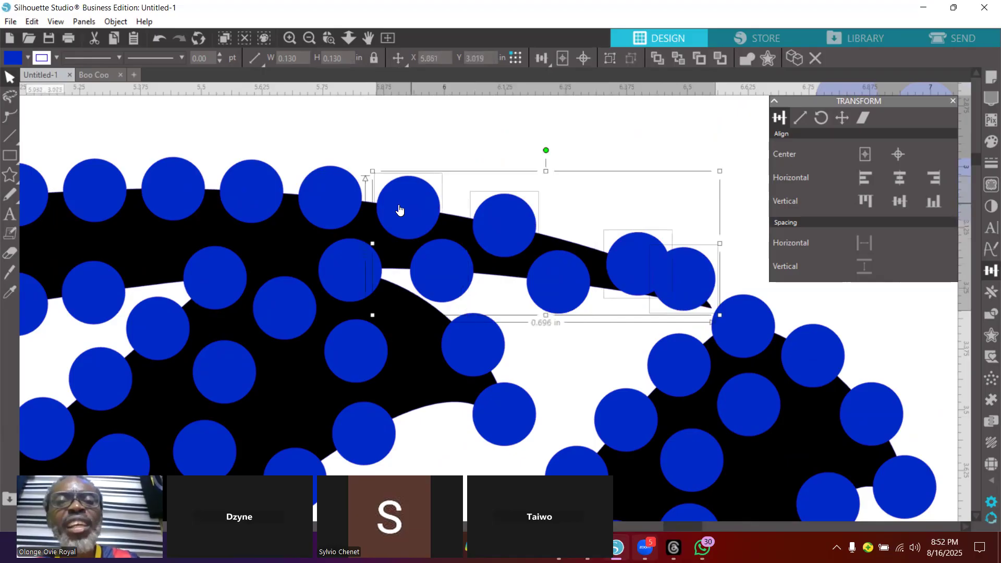
left_click(864, 243)
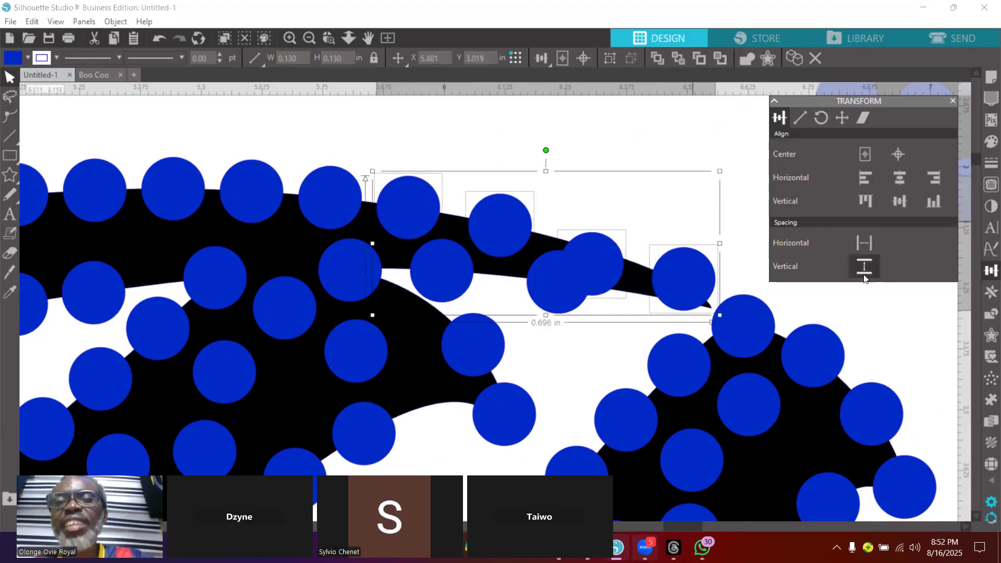
left_click(646, 216)
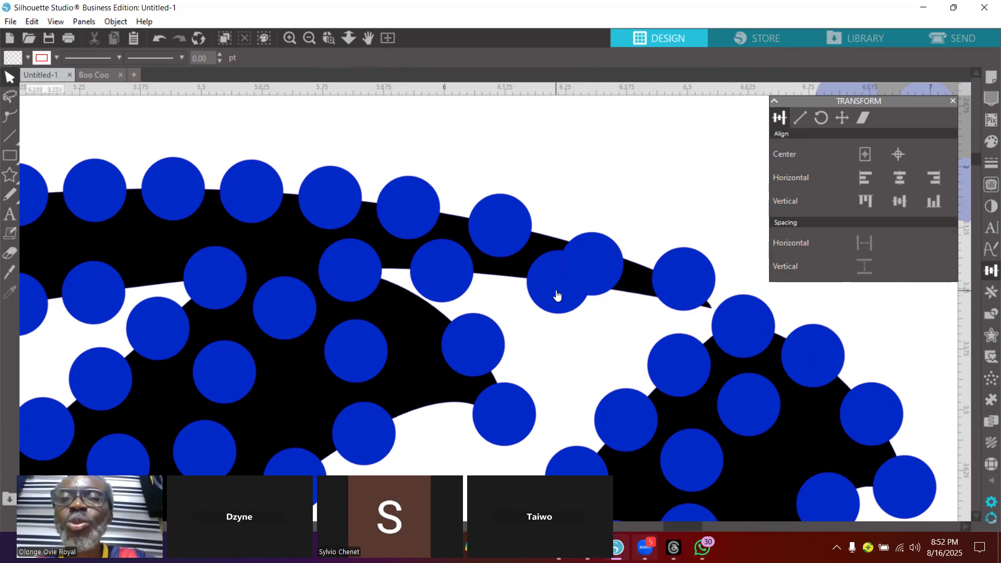
Move the last lower-edge stone clear of the overlapping upper-edge stone, and place a copy of an upper-edge stone in the gap beside it.
left_click_drag(557, 295, 516, 293)
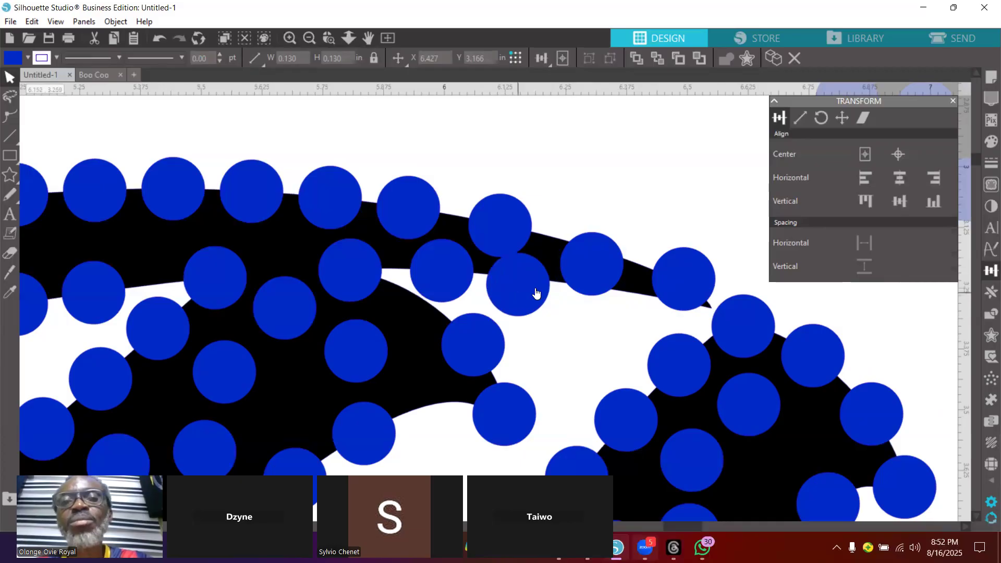
left_click(454, 206)
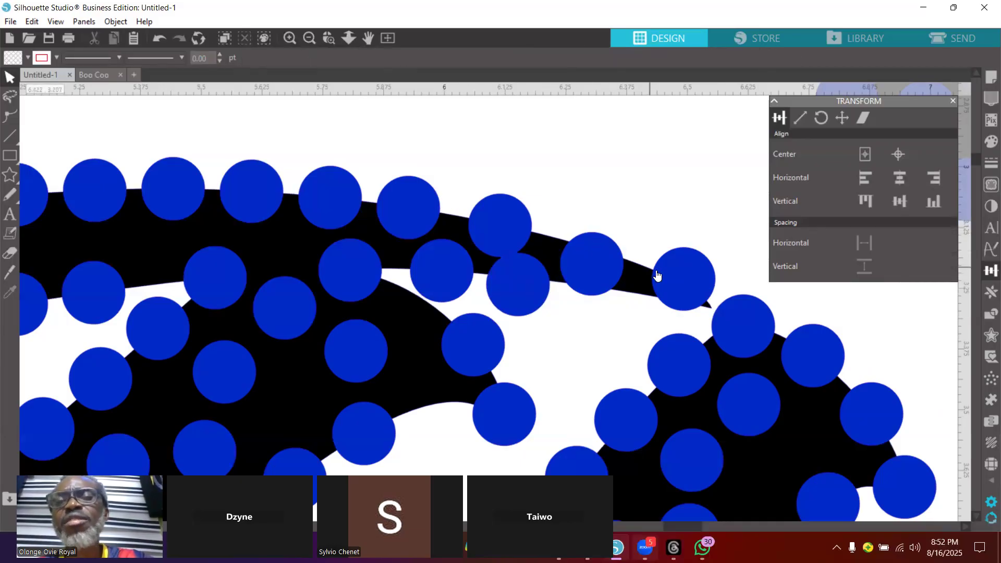
left_click(421, 219)
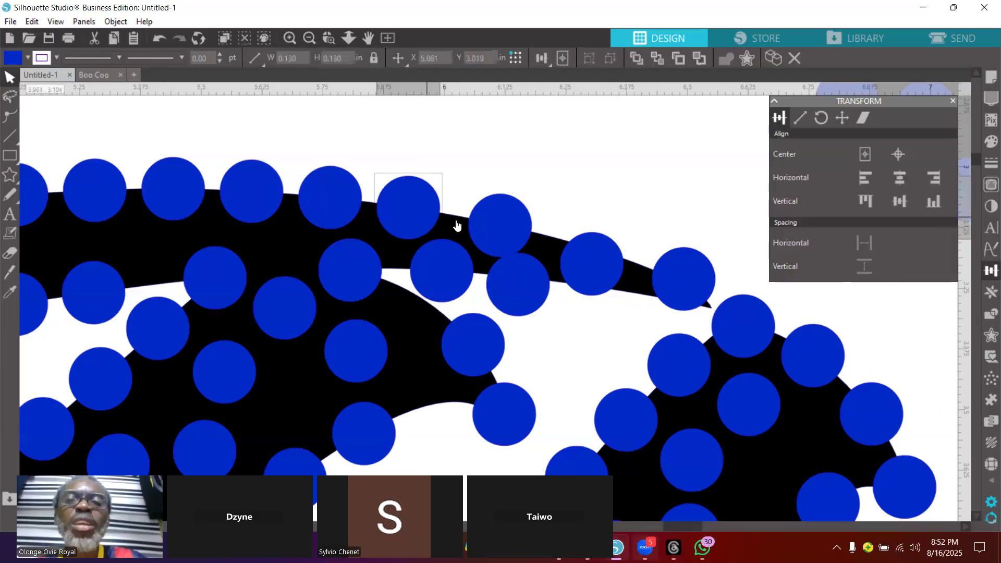
key("Right")
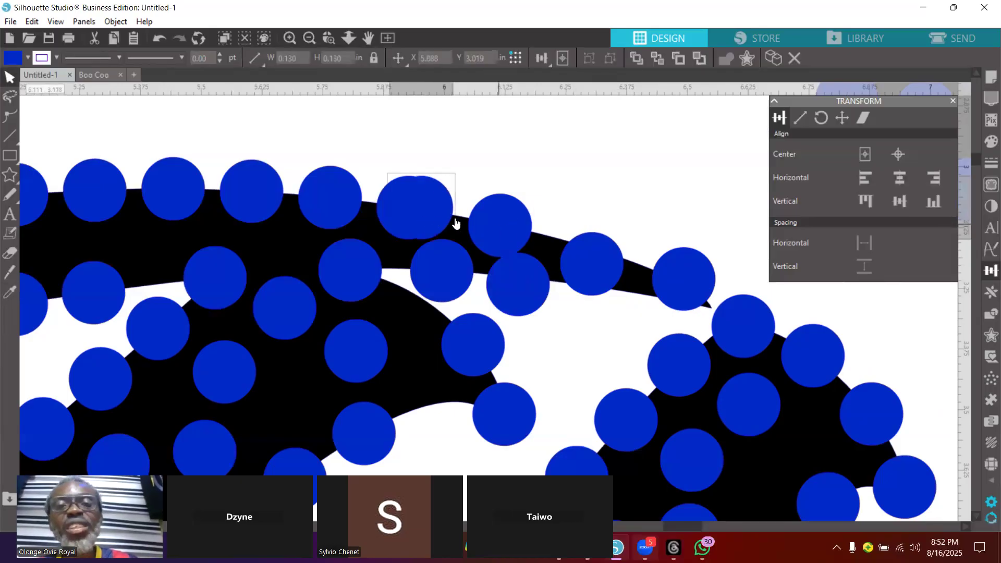
left_click_drag(457, 221, 481, 225)
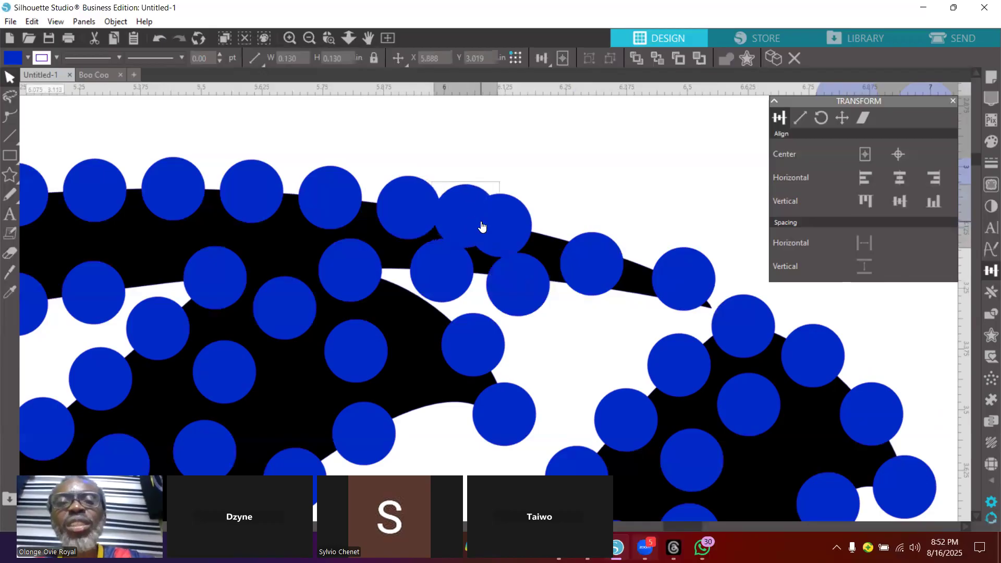
Space the last five upper-edge stones evenly, horizontally, and raise the second-to-last one to follow the stroke's curve.
left_click(403, 208, "shift")
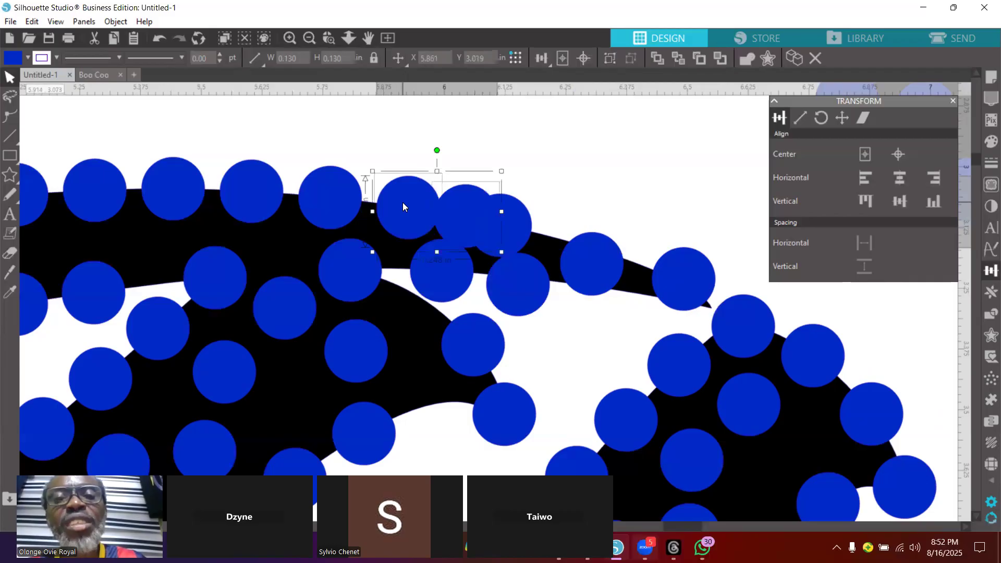
left_click(593, 260, "shift")
left_click(695, 277, "shift")
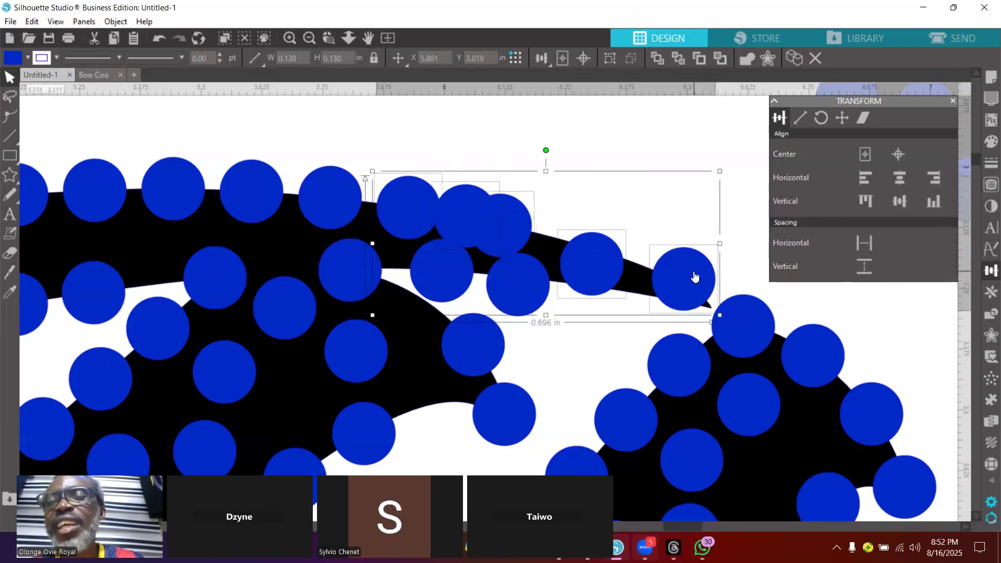
left_click(860, 244)
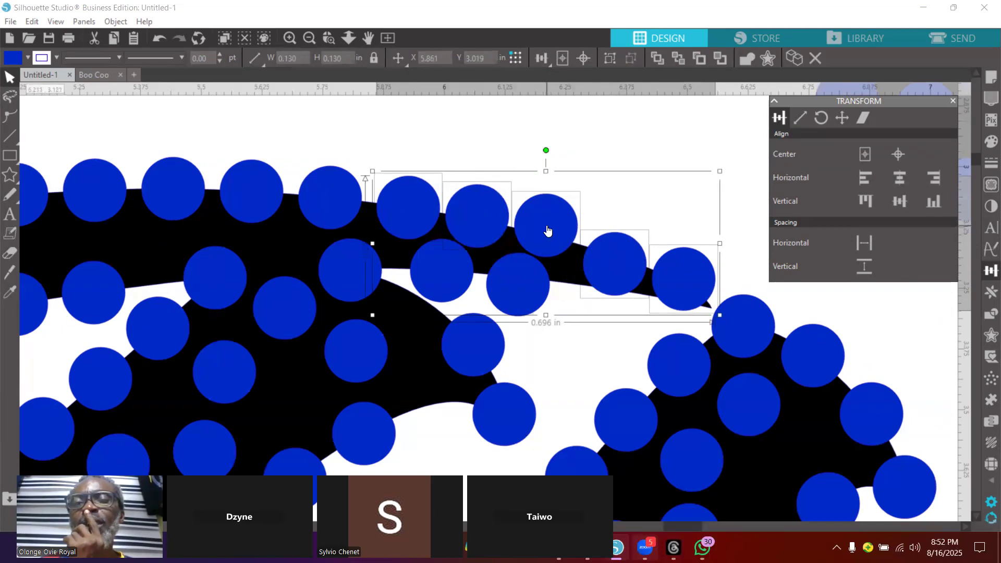
left_click(624, 202)
left_click_drag(621, 270, 624, 254)
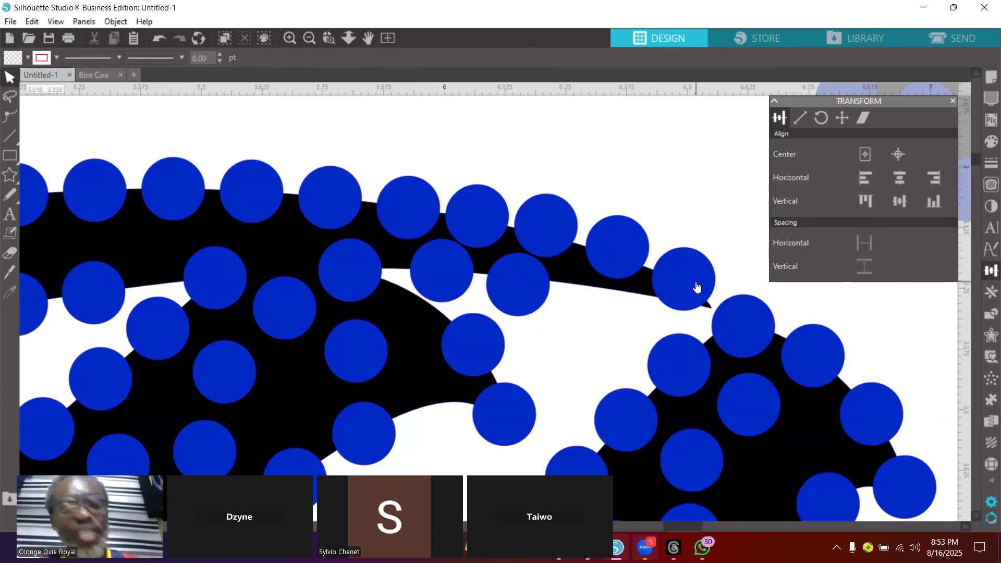
Space the last ten stones along the curved stroke's upper edge evenly, horizontally.
left_click(619, 251)
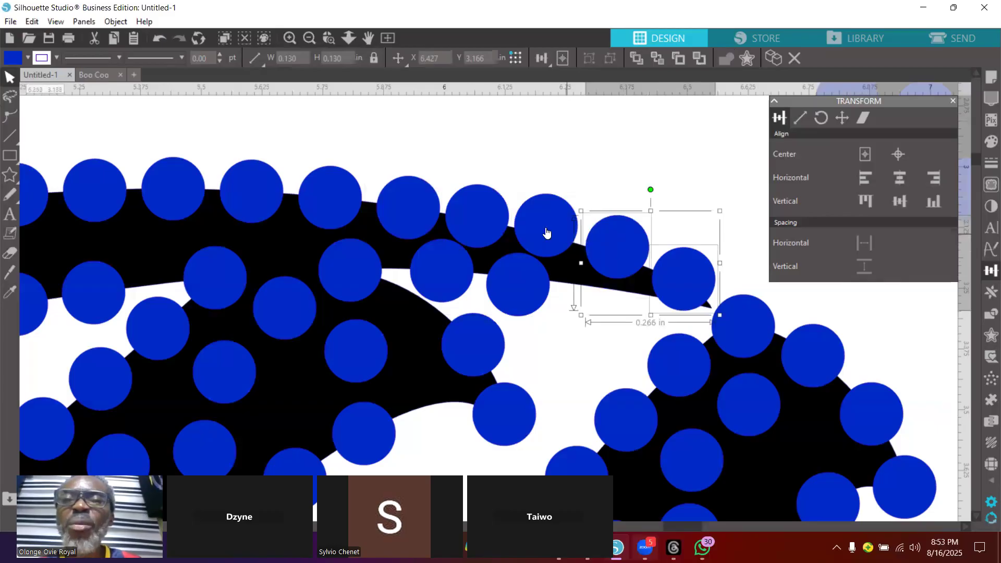
left_click(545, 229, "shift")
left_click(490, 212, "shift")
left_click(425, 209, "shift")
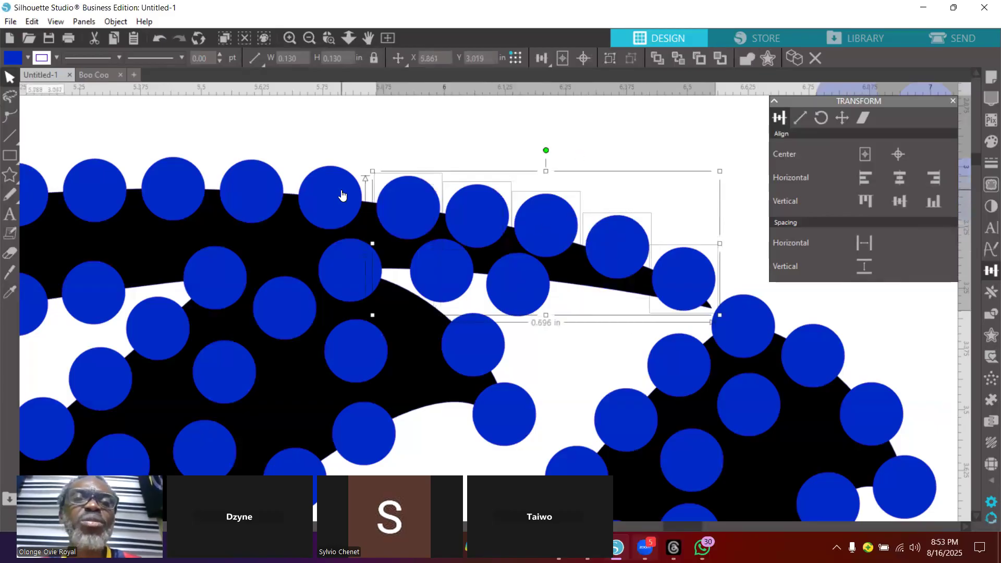
left_click(342, 195, "shift")
left_click(268, 182, "shift")
left_click(196, 183, "shift")
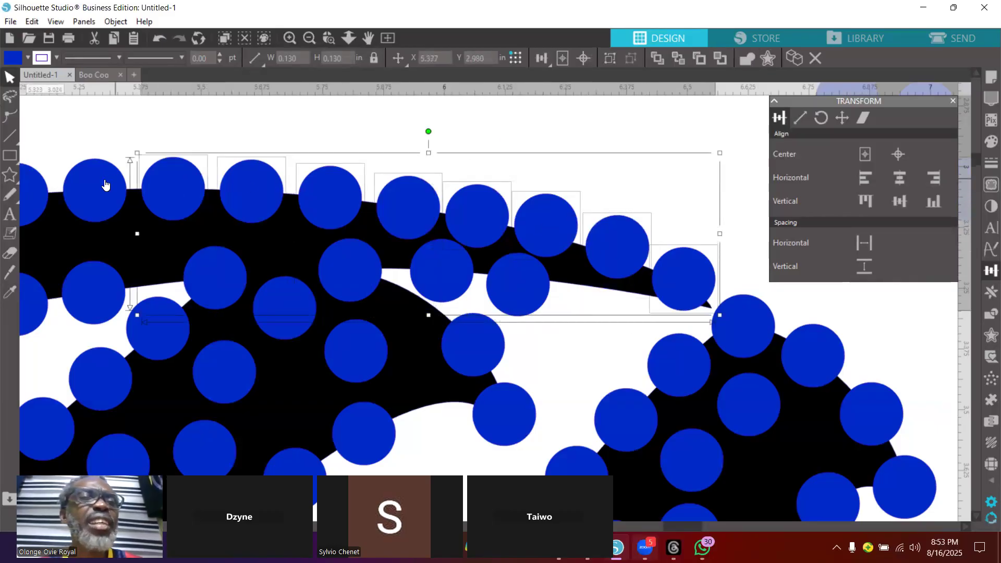
left_click(106, 185, "shift")
left_click(39, 184, "shift")
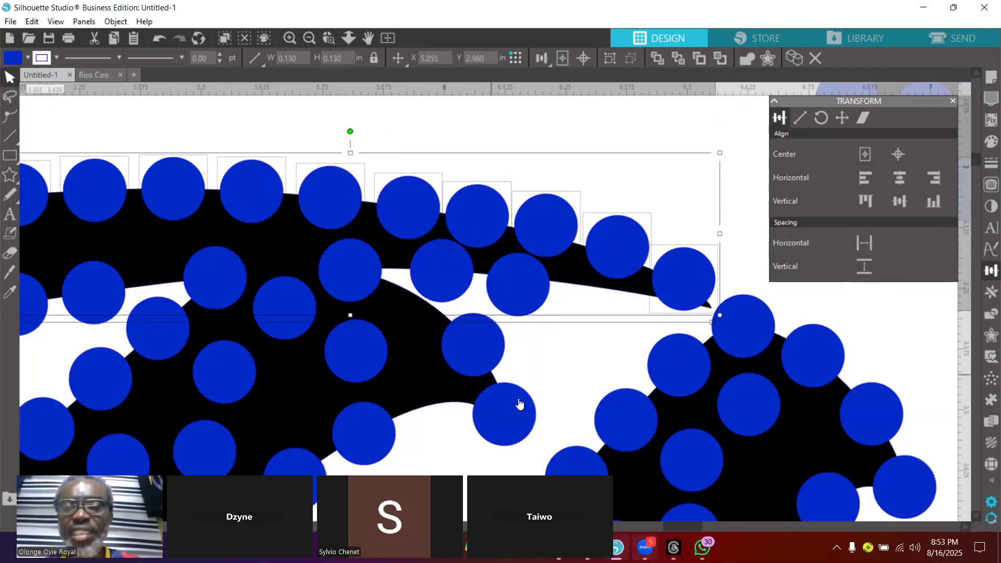
left_click(865, 244)
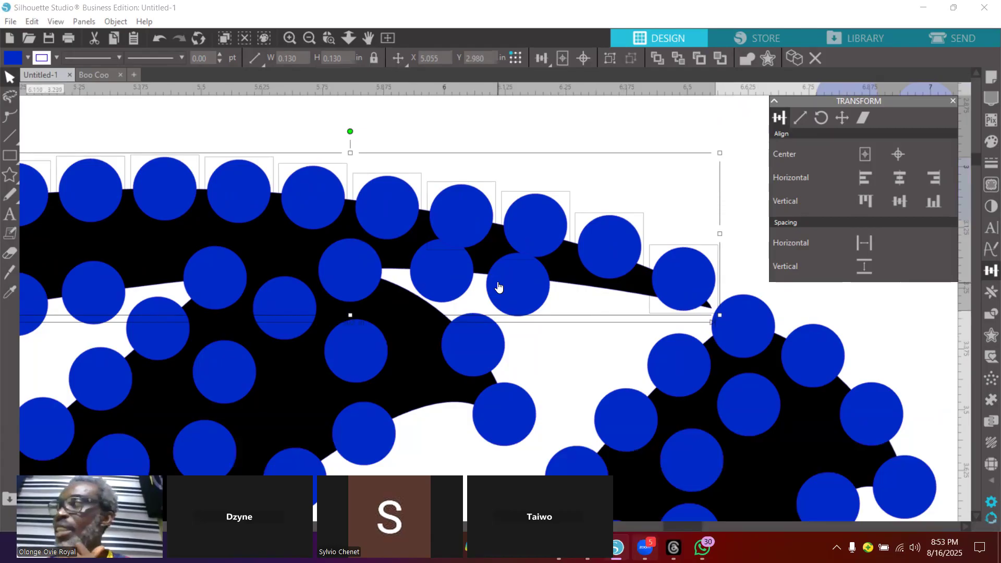
Duplicate a lower-edge stone of the curved stroke and place the copy in the gap on the upper end of the thick diagonal stroke below.
left_click(431, 288)
key("i")
key("ctrl+v")
left_click_drag(467, 276, 424, 307)
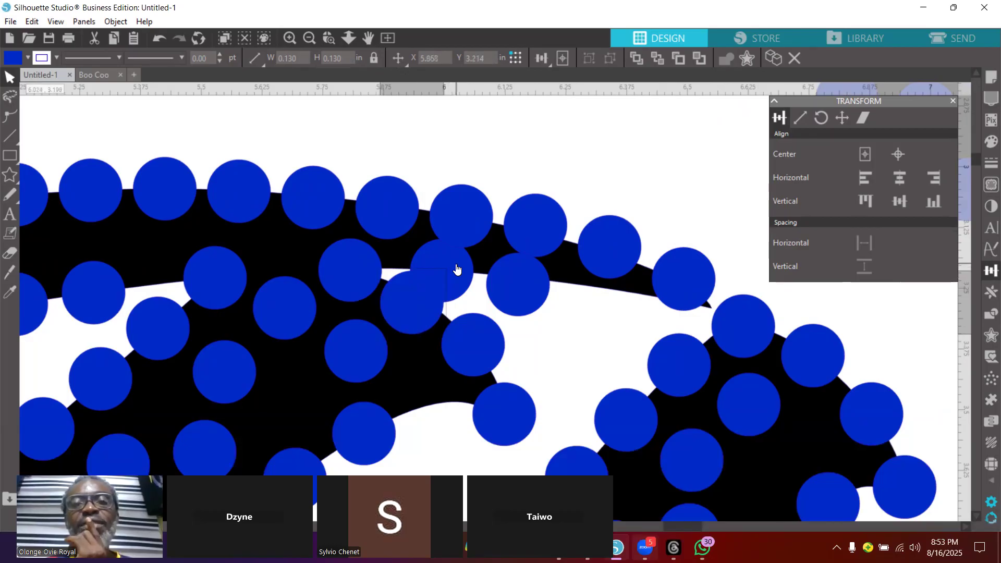
Fill the last two lower-edge stones near the curved stroke's tapering end with white.
left_click(456, 265)
left_click(524, 285, "shift")
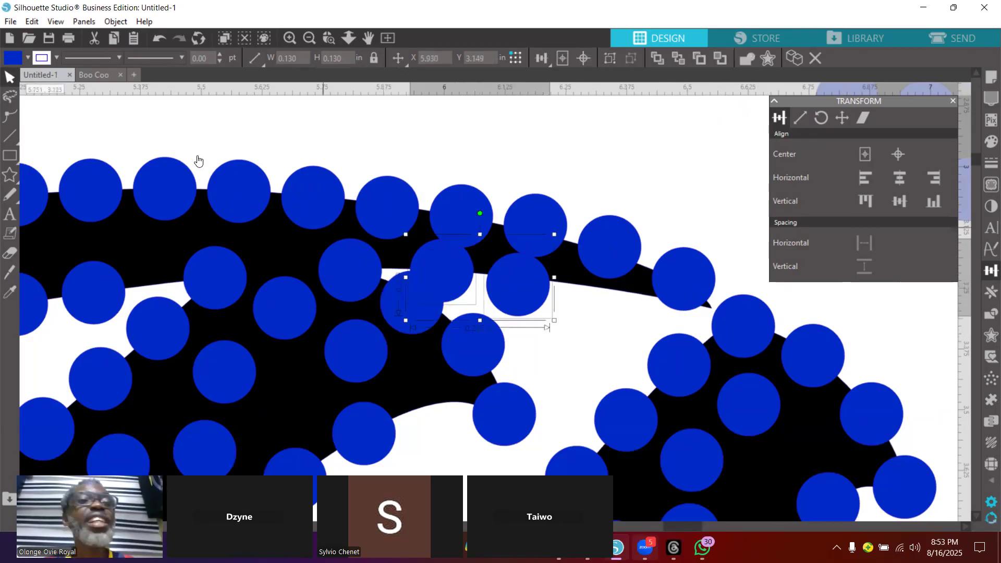
left_click(14, 61)
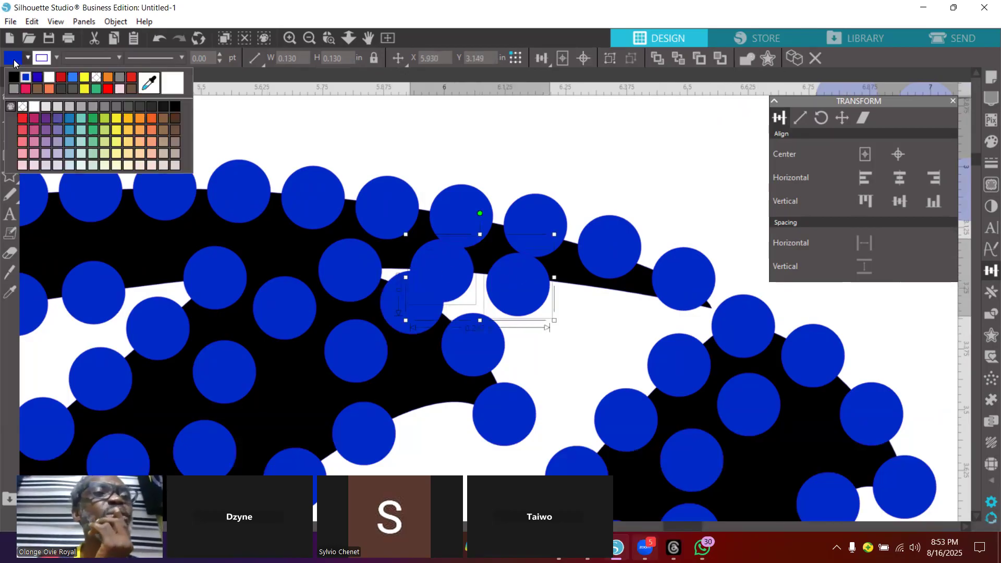
left_click(49, 78)
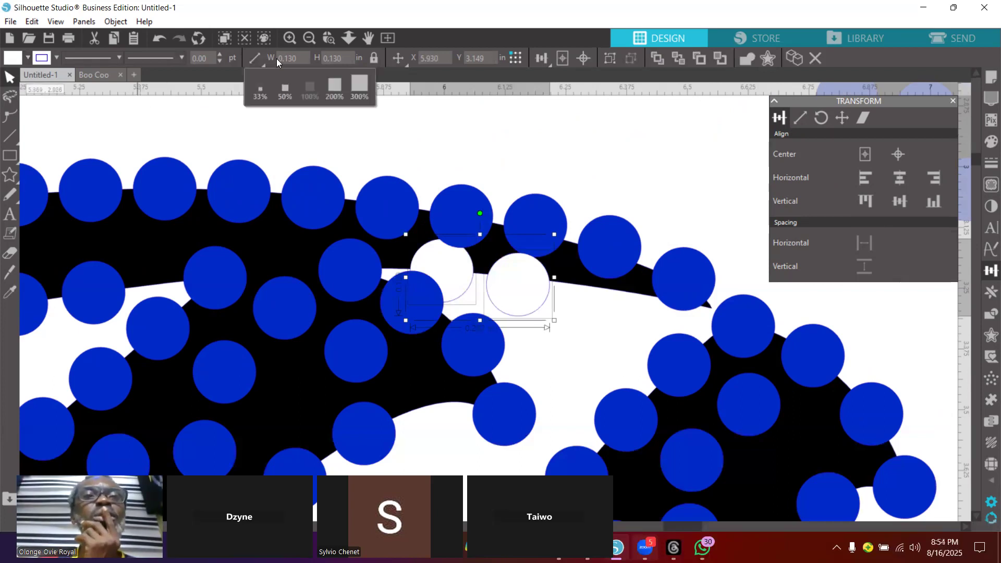
Space the first middle-row stone at the curved stroke's blunt end evenly between its opposite edge stones, vertically and horizontally.
left_click(309, 38)
left_click(308, 38)
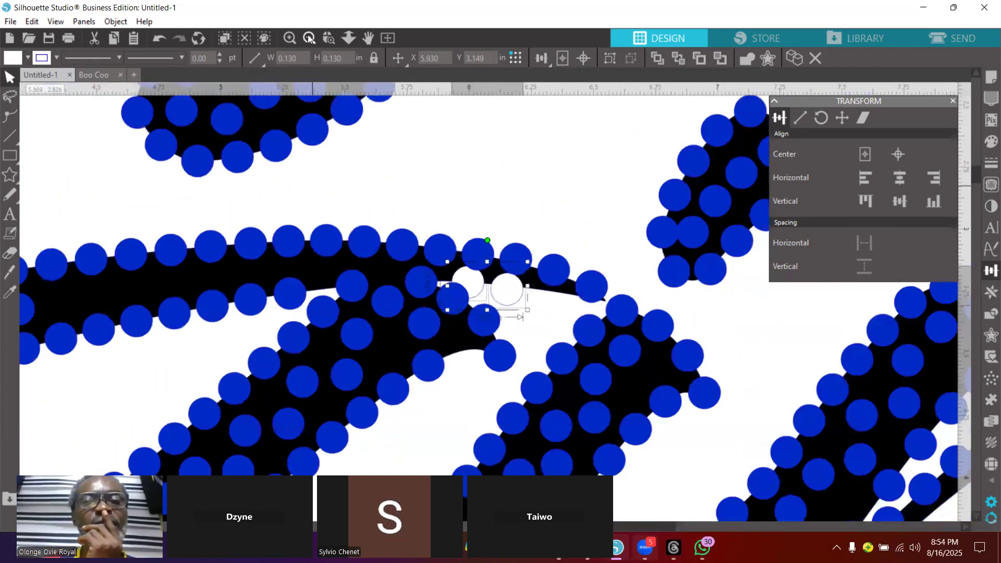
left_click(309, 38)
left_click(309, 38)
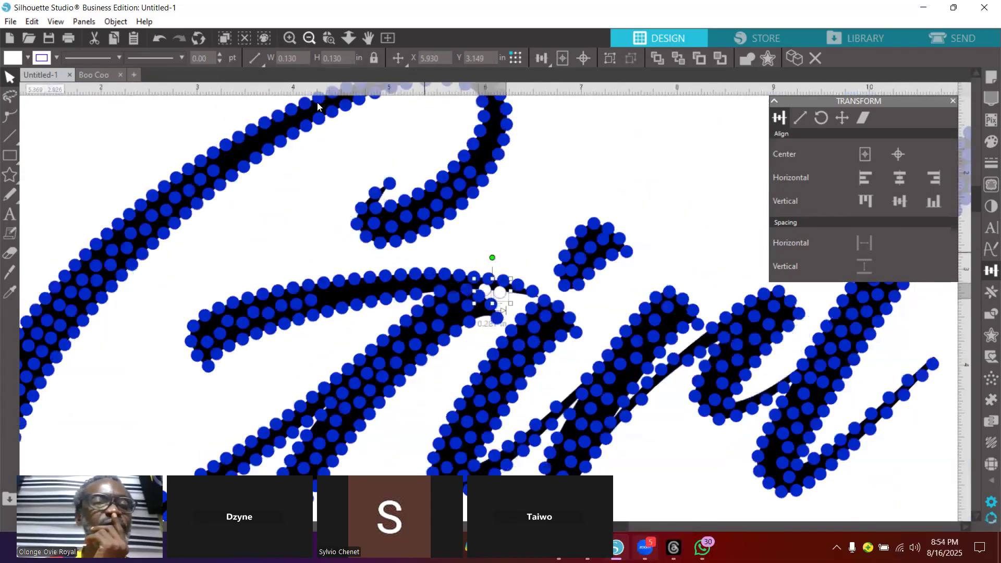
left_click(331, 39)
left_click_drag(169, 295, 341, 343)
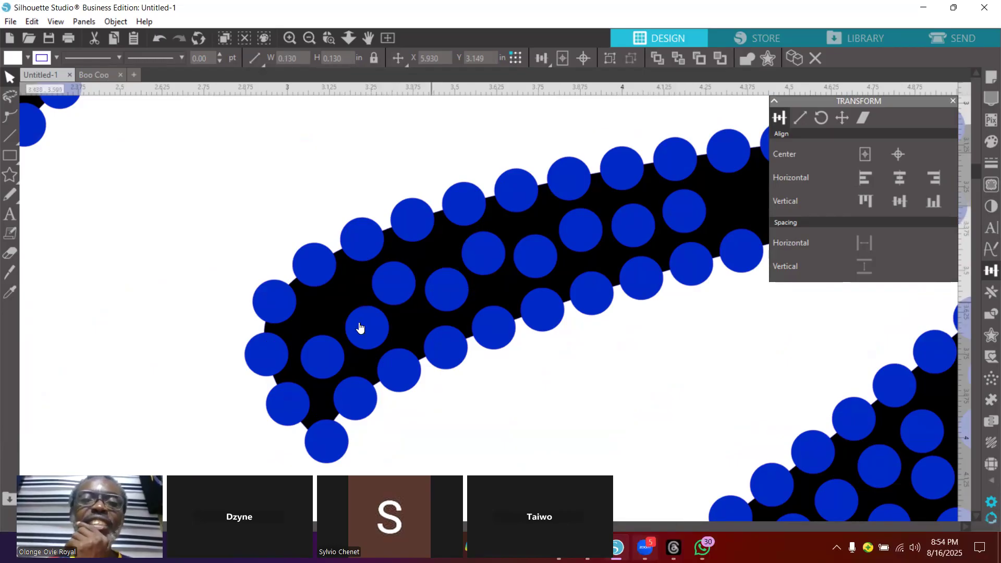
left_click(356, 397)
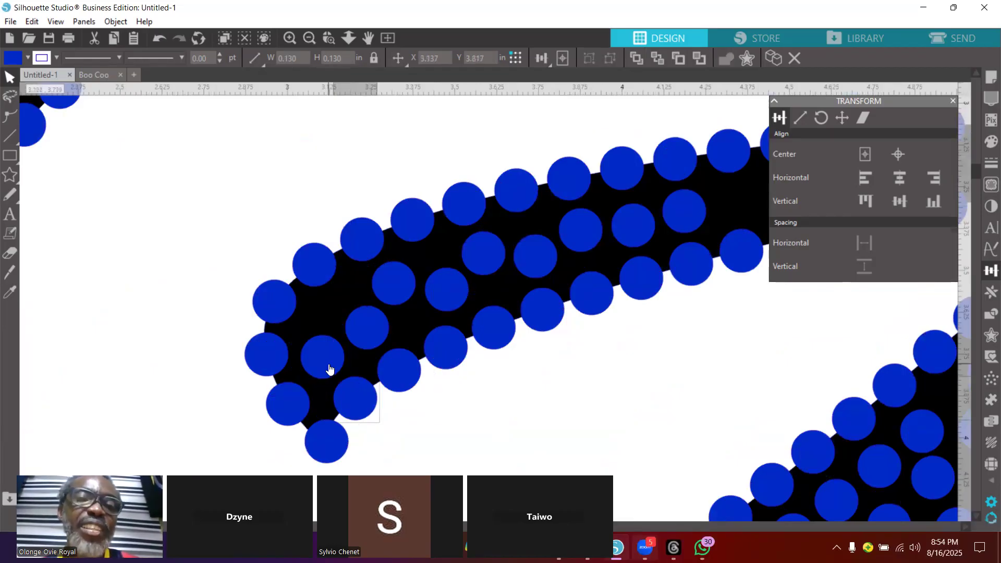
left_click(282, 298, "shift")
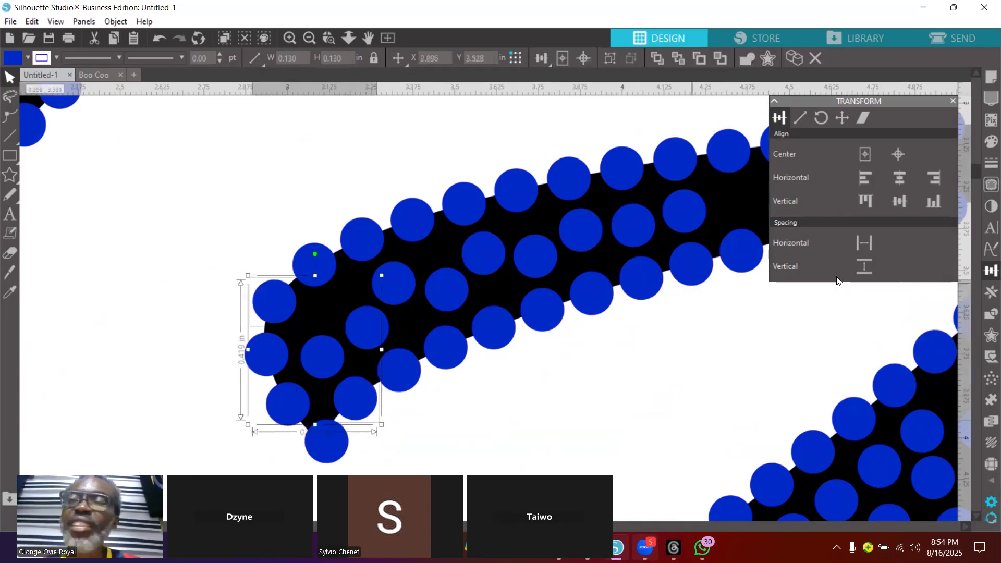
left_click(864, 266)
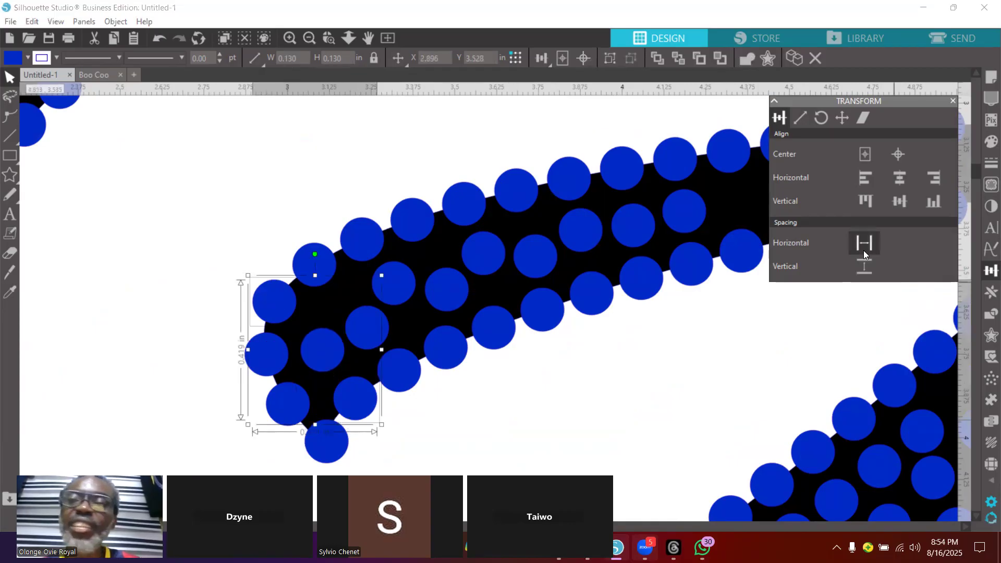
left_click(864, 243)
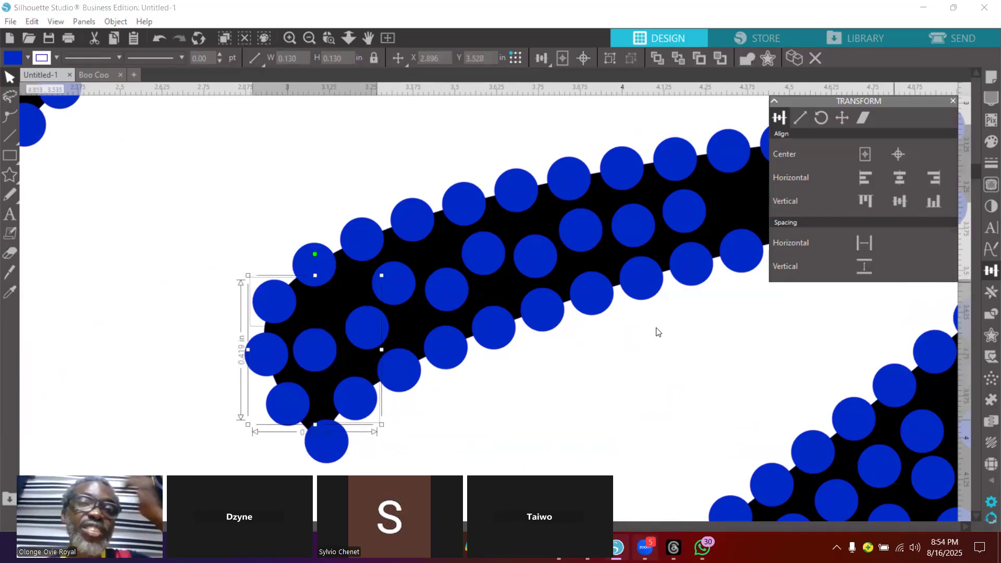
Space the second and third middle-row stones evenly between their opposite upper- and lower-edge stones, vertically and horizontally.
left_click(408, 368)
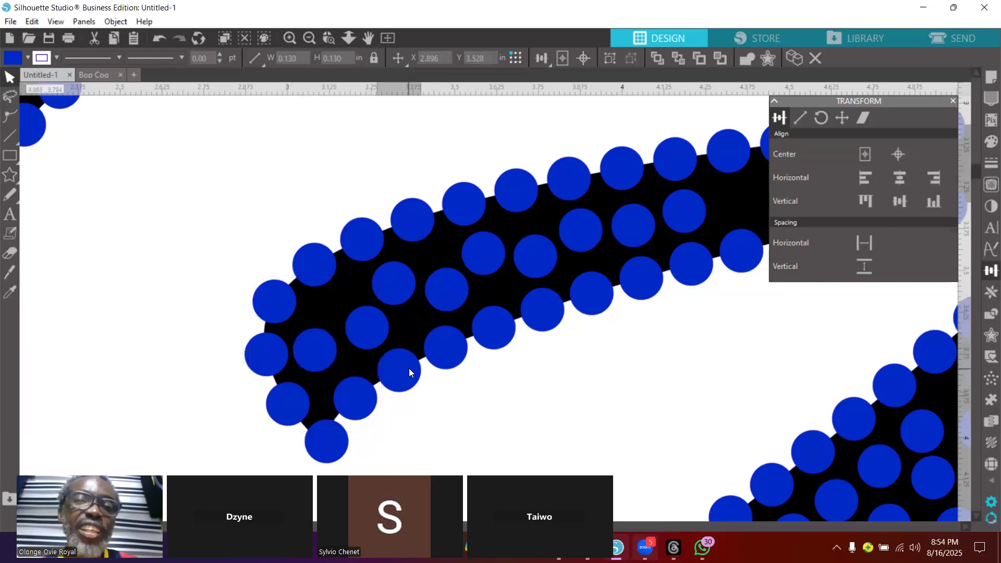
left_click(371, 329, "shift")
left_click(316, 280, "shift")
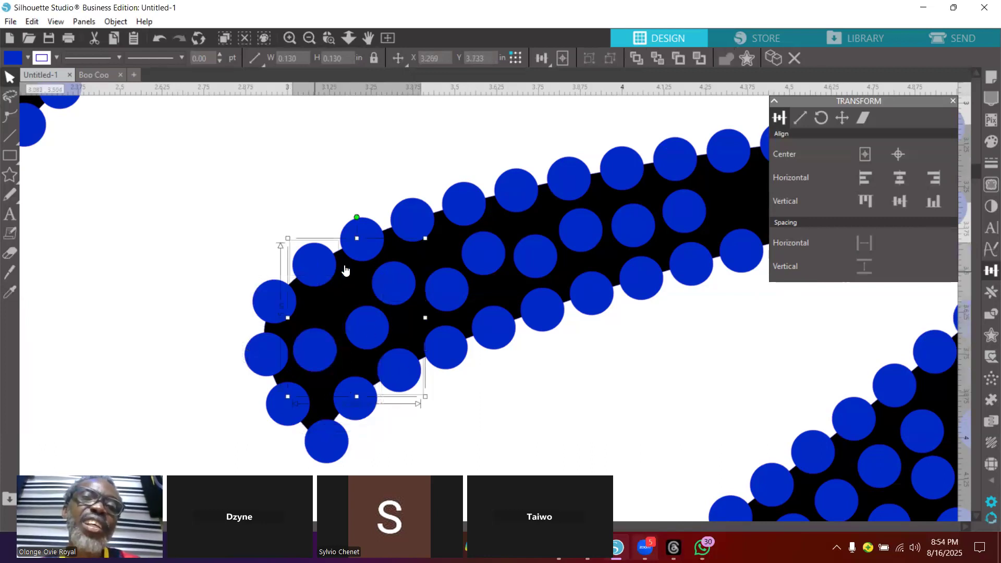
left_click(863, 263)
left_click(868, 243)
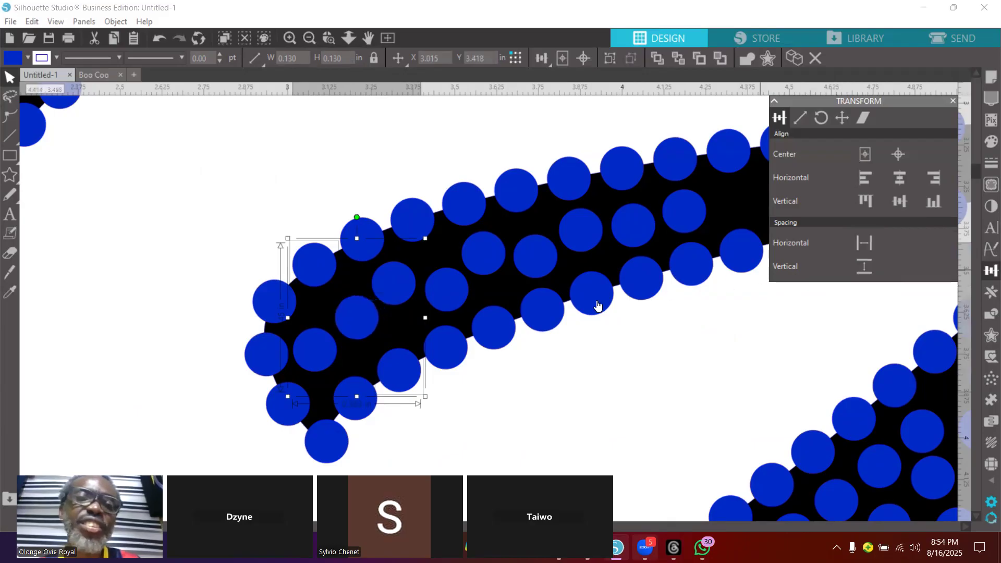
left_click(448, 343)
left_click(398, 287, "shift")
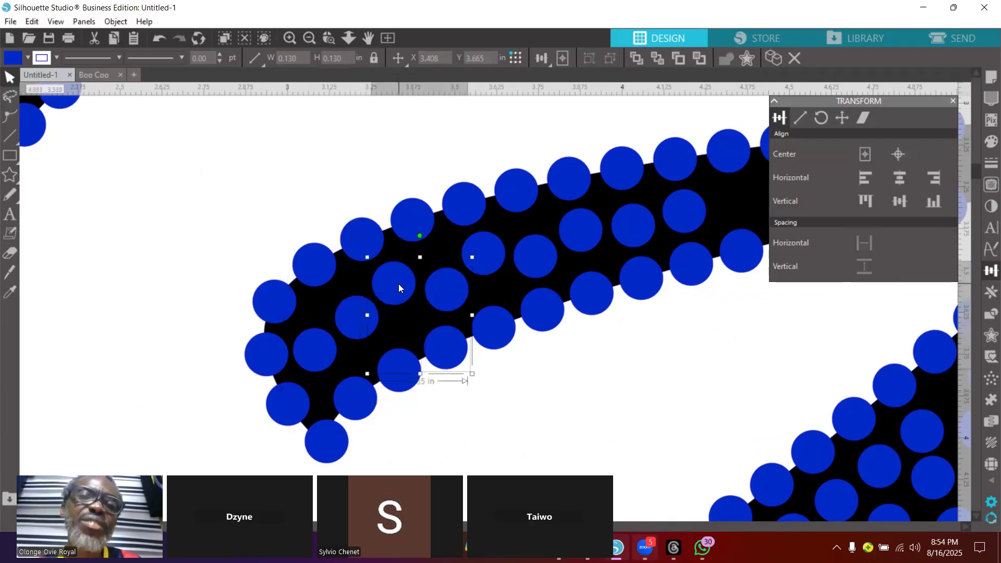
left_click(372, 237, "shift")
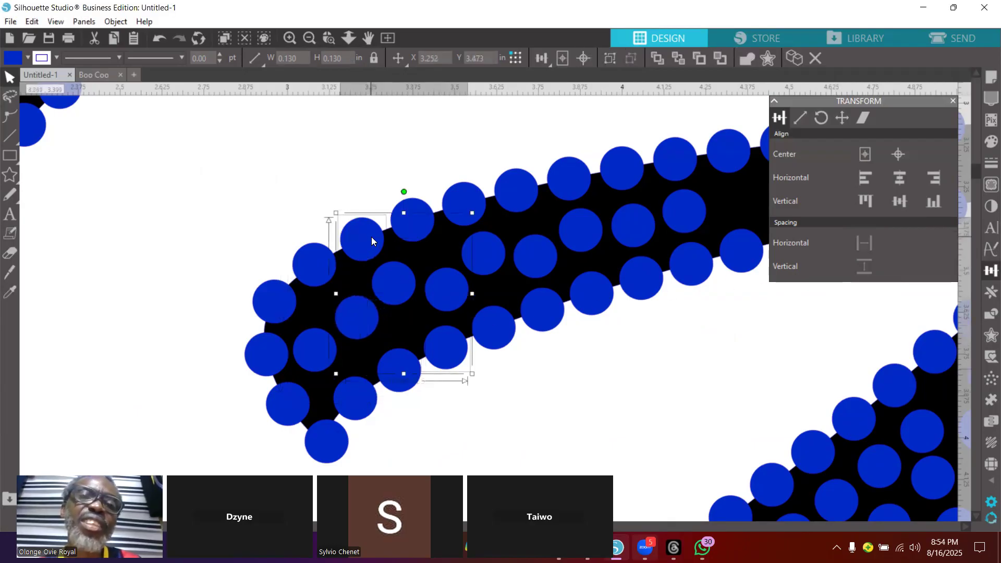
left_click(863, 265)
left_click(862, 244)
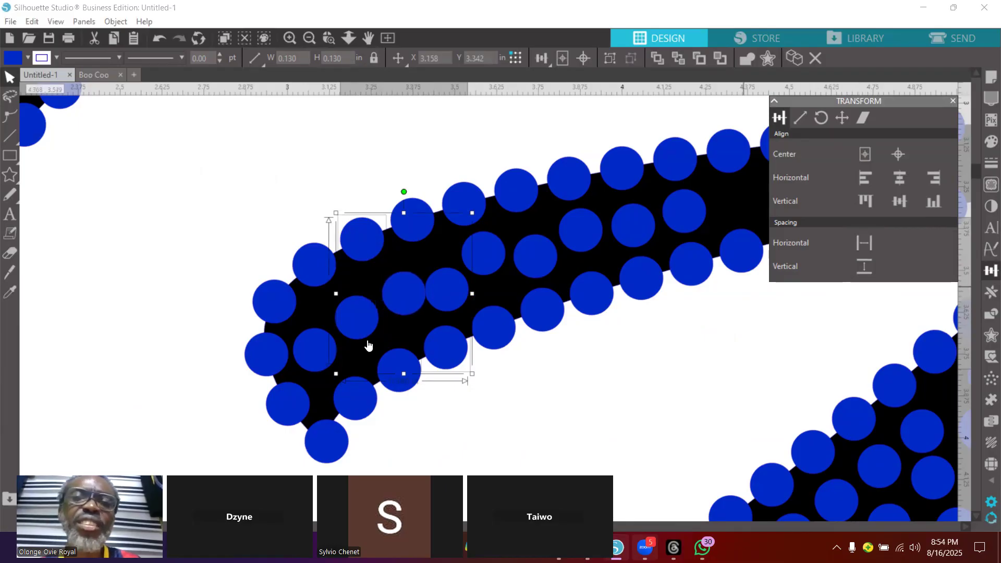
Space the fourth and fifth middle-row stones evenly between their opposite edge stones, vertically and horizontally.
left_click(494, 335)
left_click(446, 294, "shift")
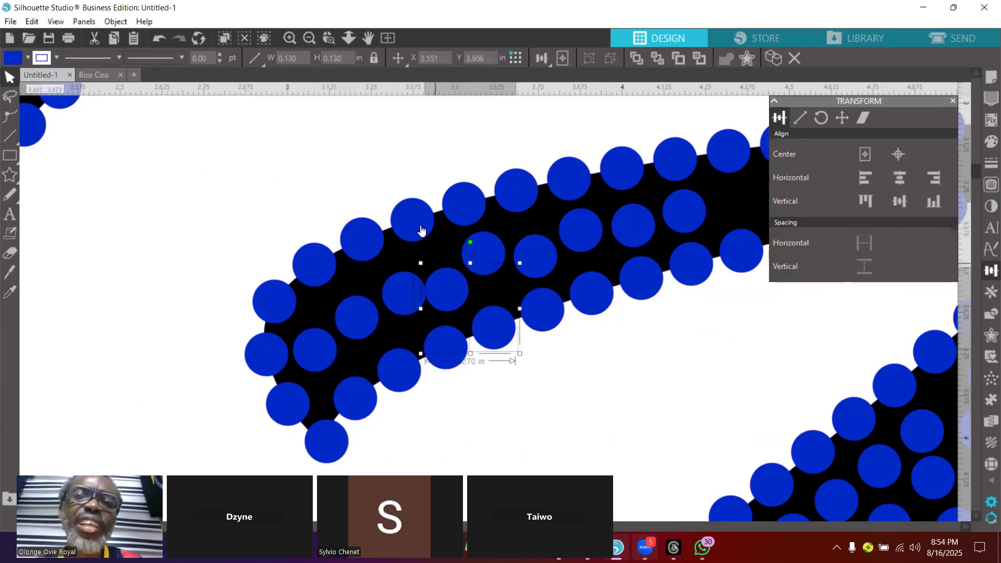
left_click(419, 227, "shift")
left_click(864, 264)
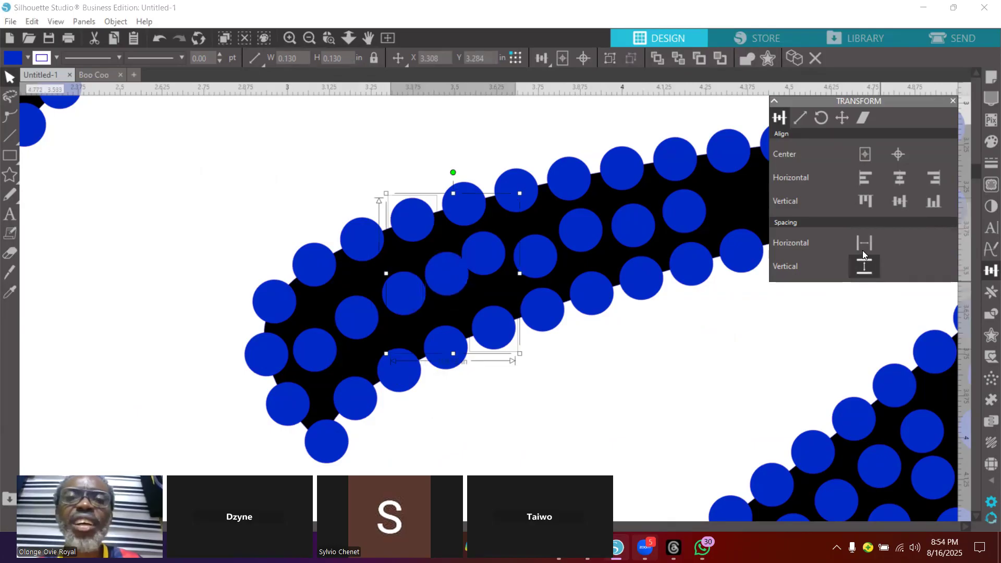
left_click(863, 247)
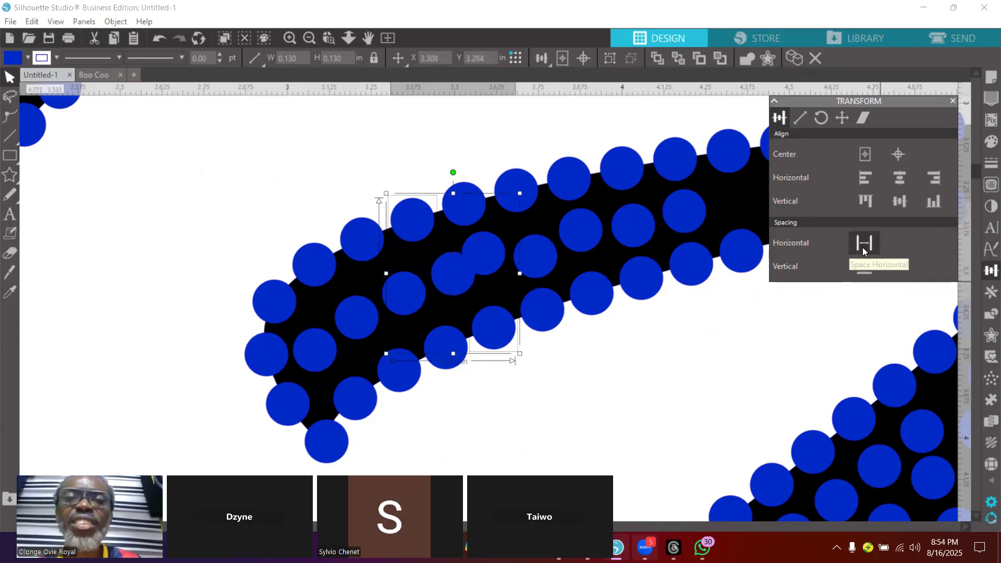
left_click(565, 320)
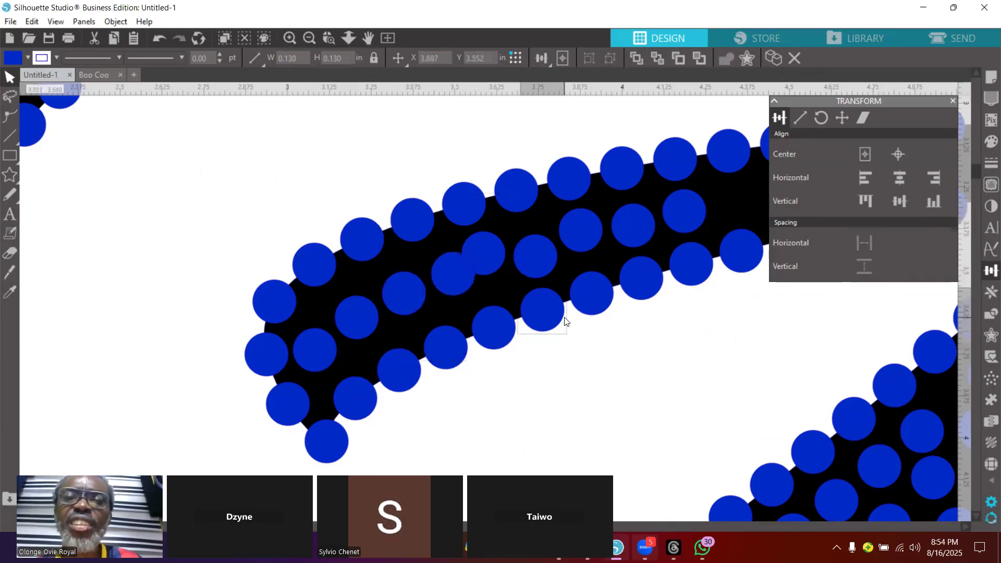
left_click(487, 253, "shift")
left_click(472, 207, "shift")
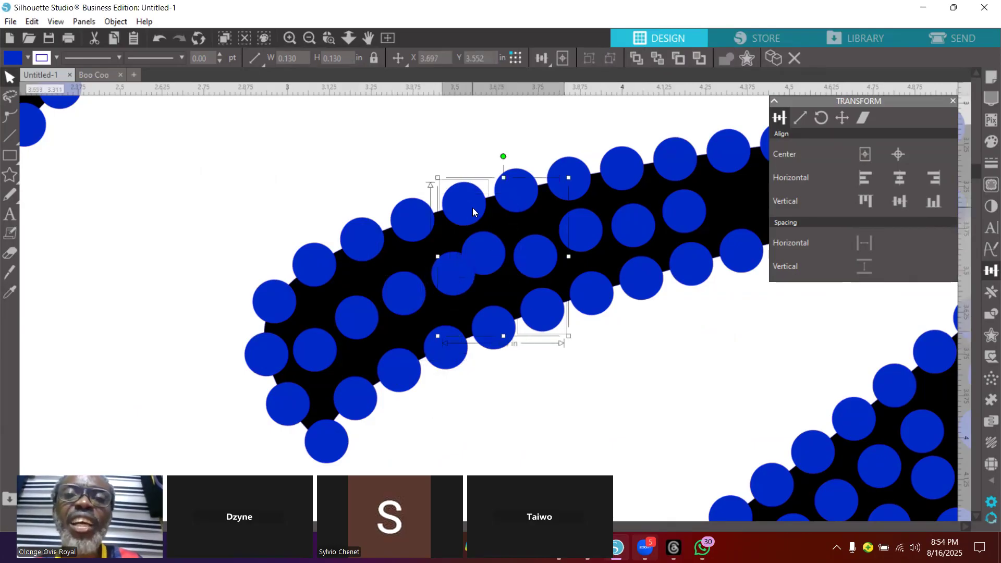
left_click(862, 267)
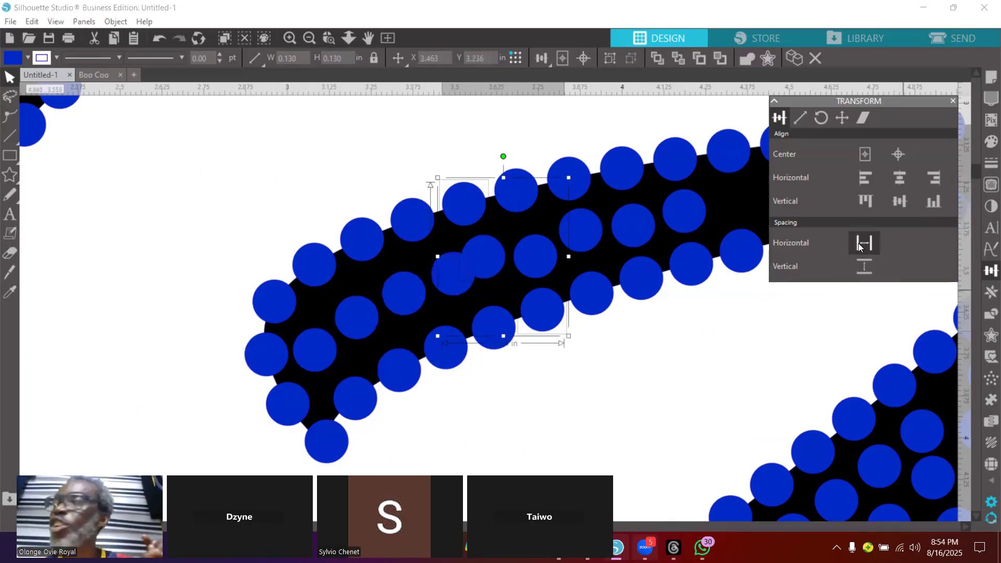
left_click(858, 243)
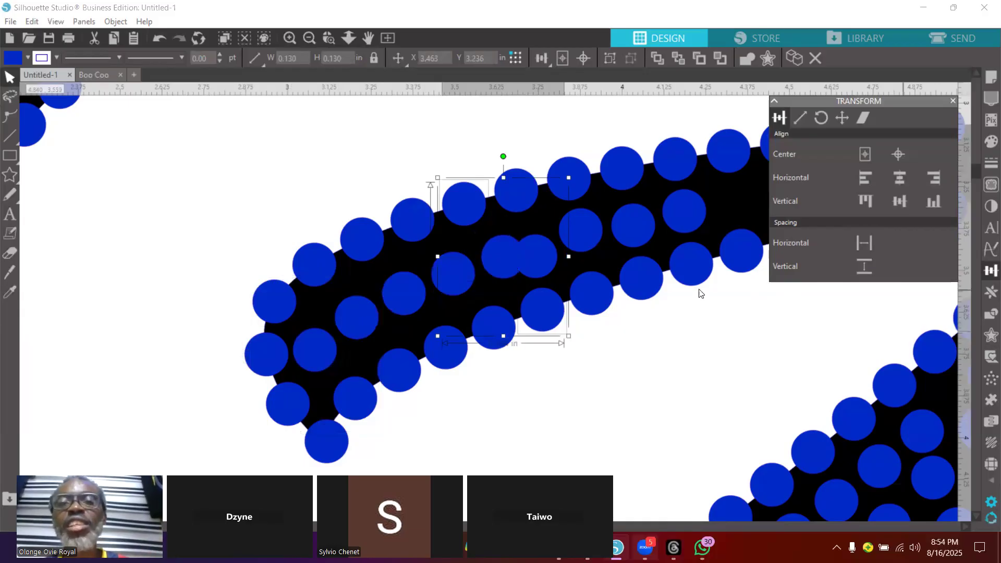
Space the sixth and seventh middle-row stones evenly between their opposite edge stones, horizontally and vertically.
left_click(591, 298)
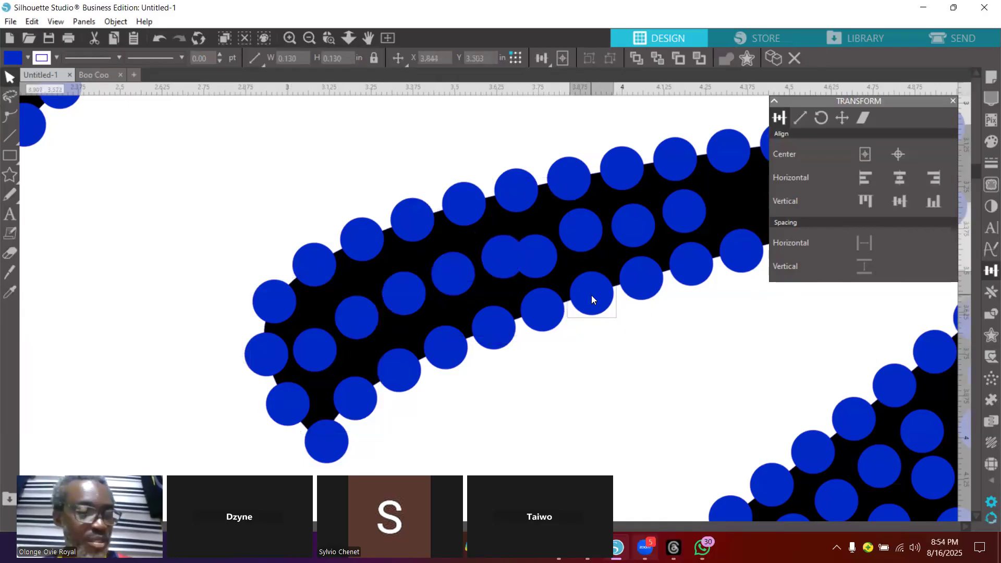
left_click(539, 260, "shift")
left_click(528, 201, "shift")
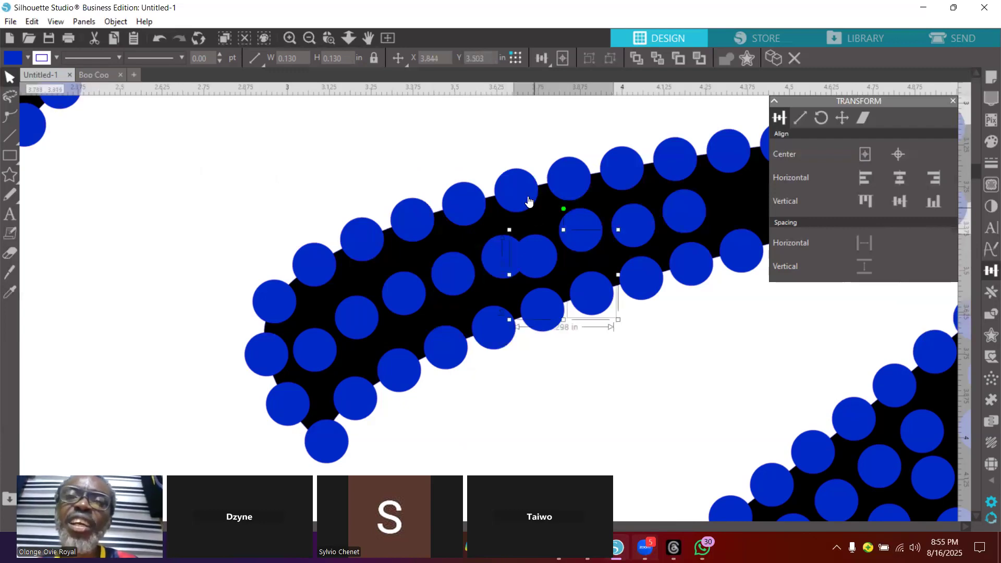
left_click(868, 243)
left_click(863, 268)
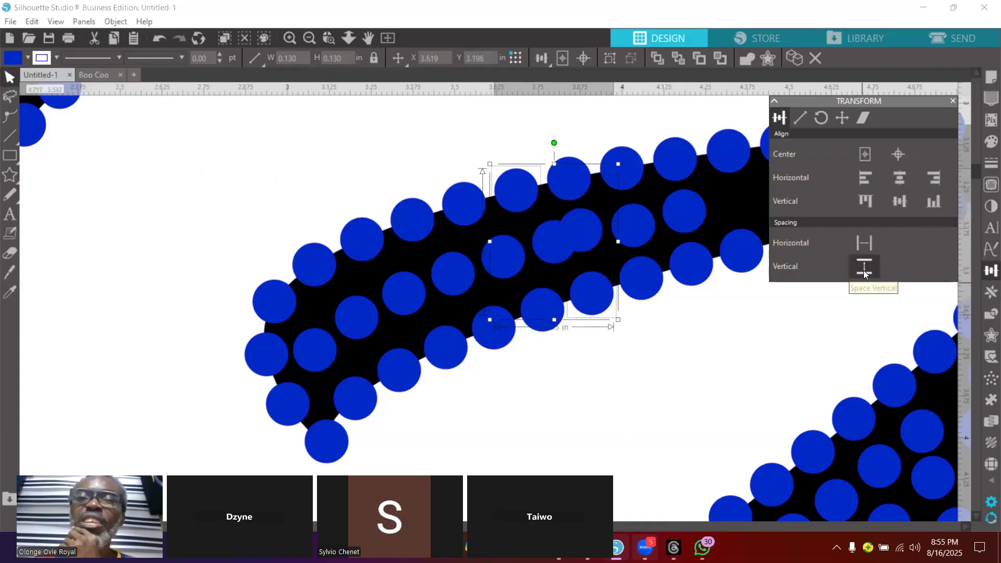
left_click(635, 280)
left_click(589, 228, "shift")
left_click(574, 183, "shift")
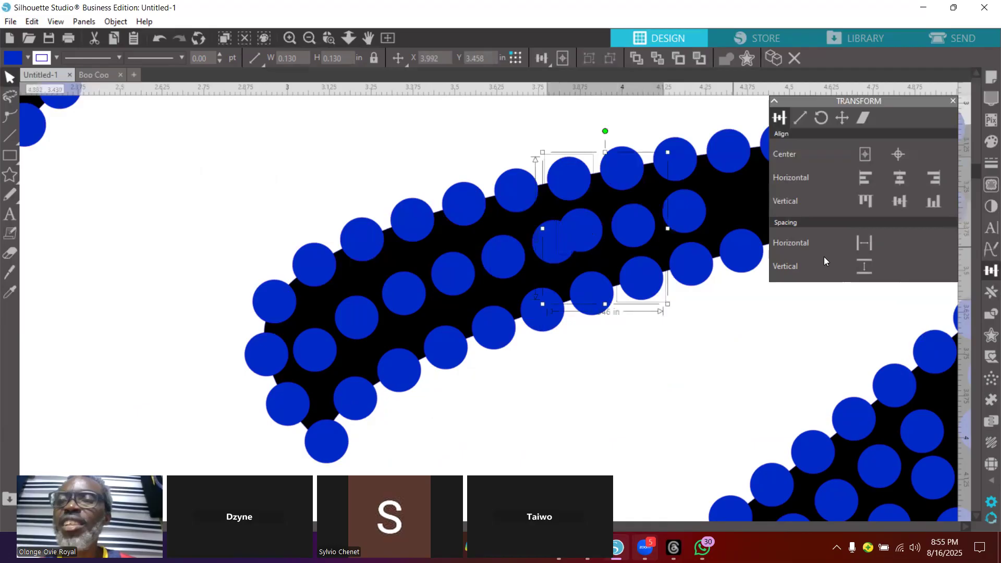
left_click(860, 246)
left_click(868, 267)
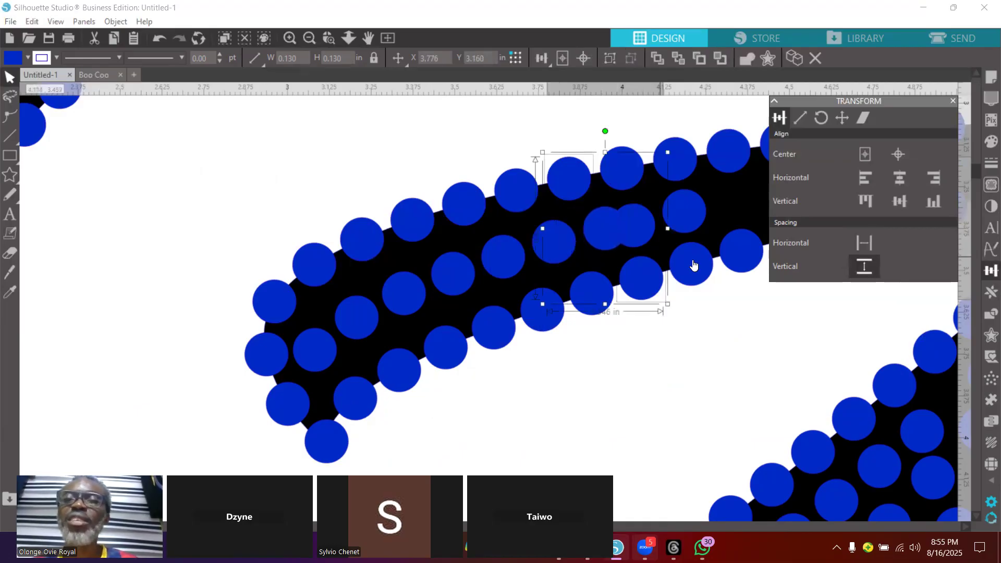
Space the eighth and ninth middle-row stones evenly between their opposite edge stones, horizontally and vertically, and clear the selection.
key("Escape")
left_click(643, 230, "shift")
left_click(631, 179, "shift")
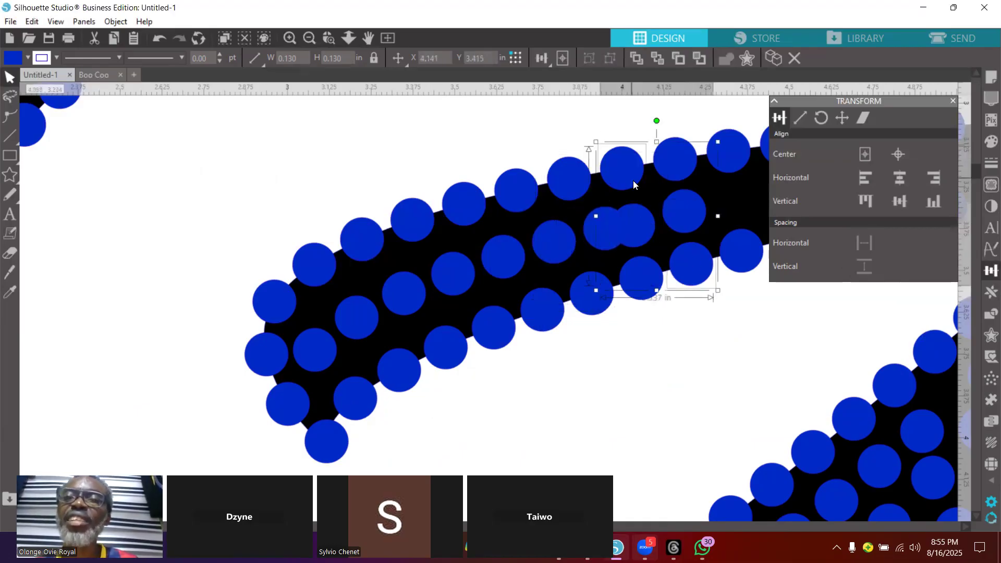
left_click(860, 239)
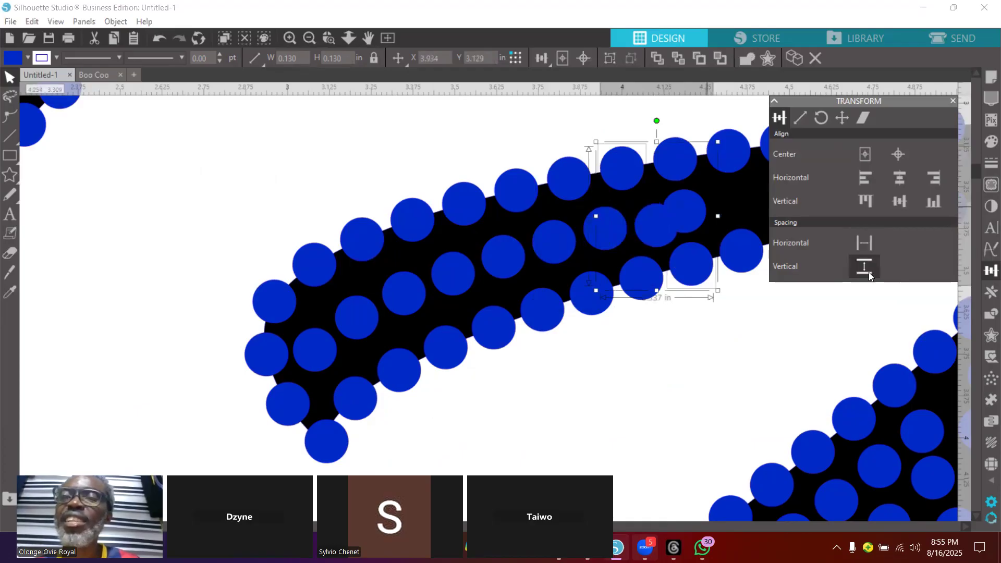
left_click(869, 273)
left_click(735, 255)
left_click(688, 218, "shift")
left_click(680, 163, "shift")
left_click(864, 242)
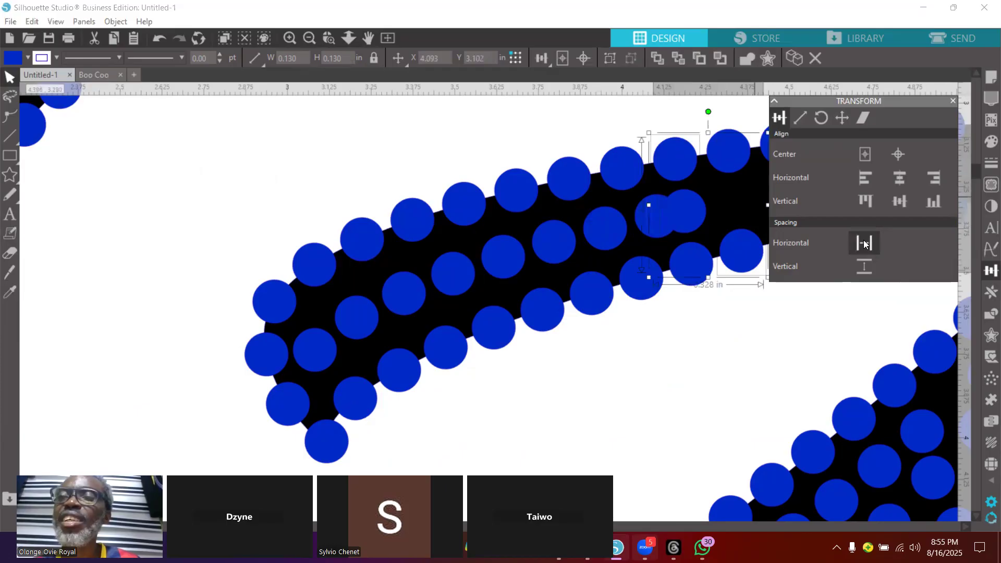
left_click(862, 264)
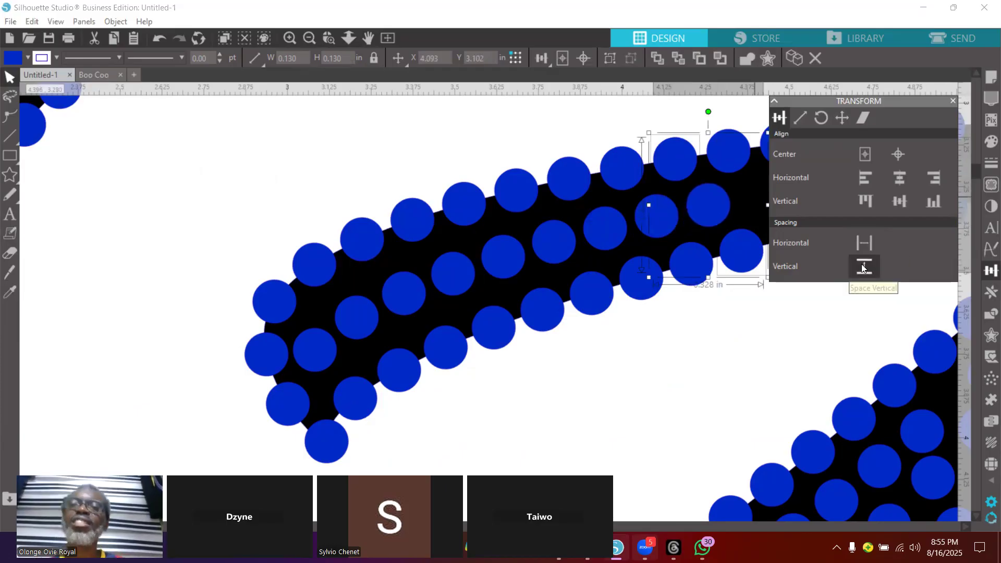
left_click(645, 479)
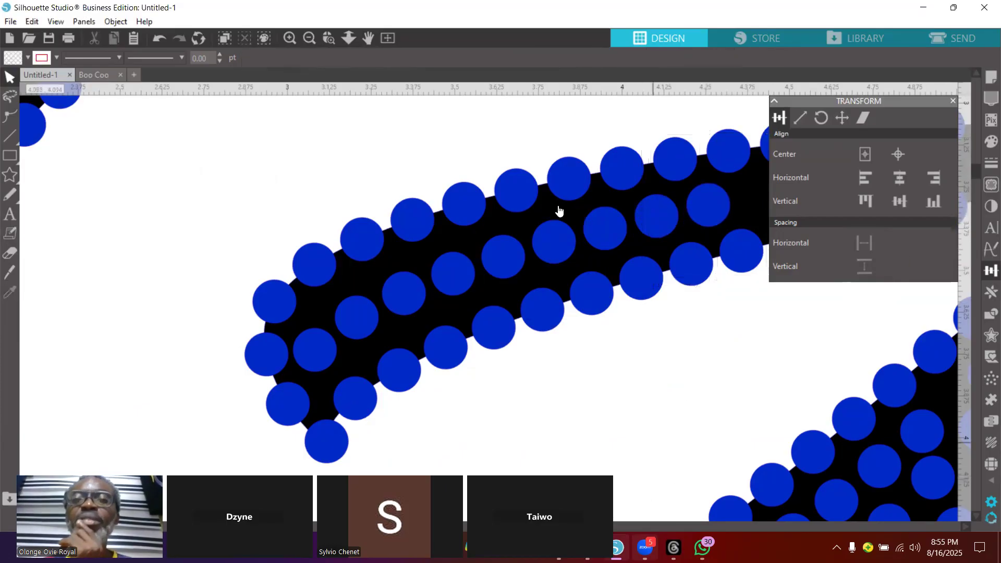
Continue the curved stroke's middle row with three copies of its last stone, placed one after another between the edge rows.
left_click(309, 39)
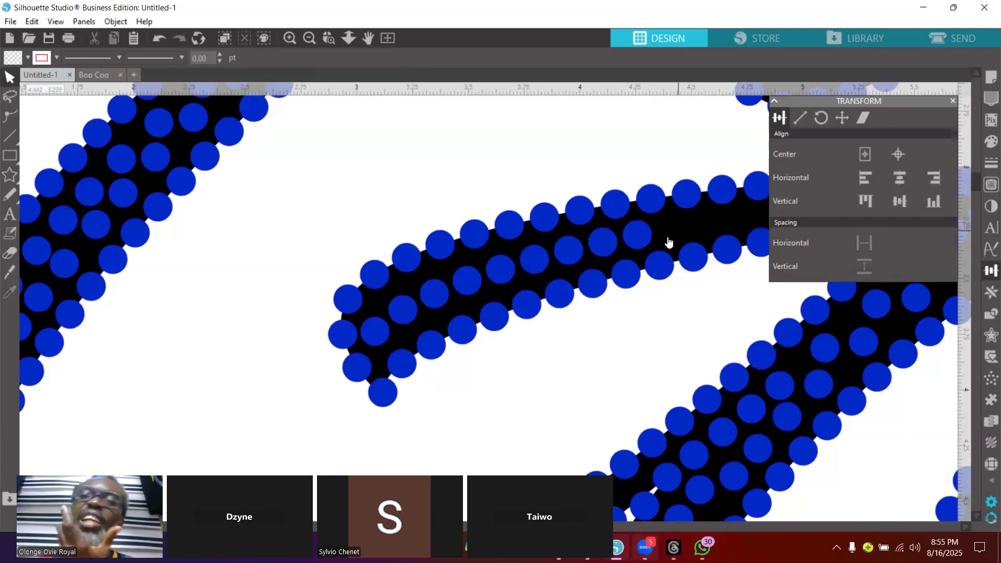
left_click_drag(648, 245, 675, 234)
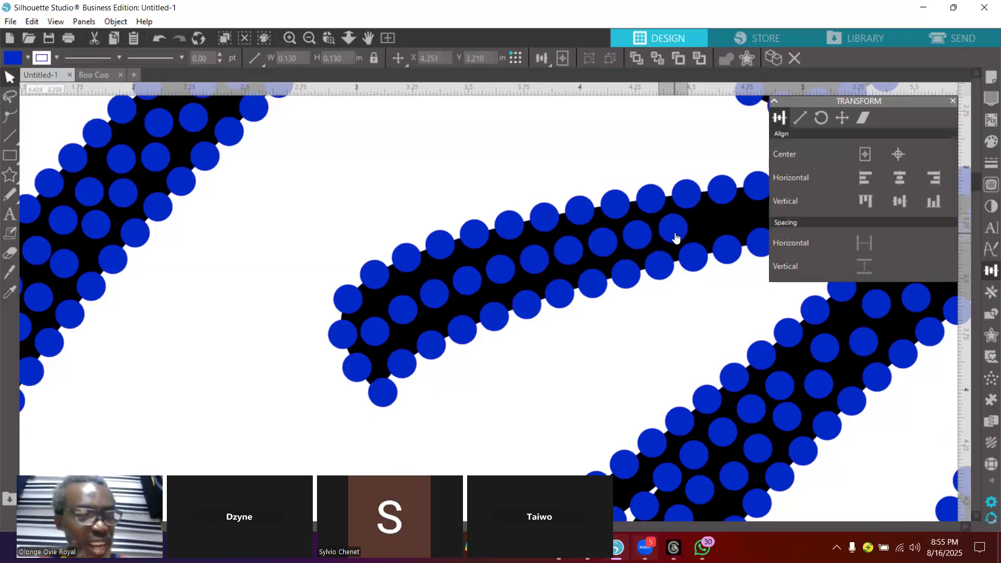
left_click_drag(678, 230, 703, 226)
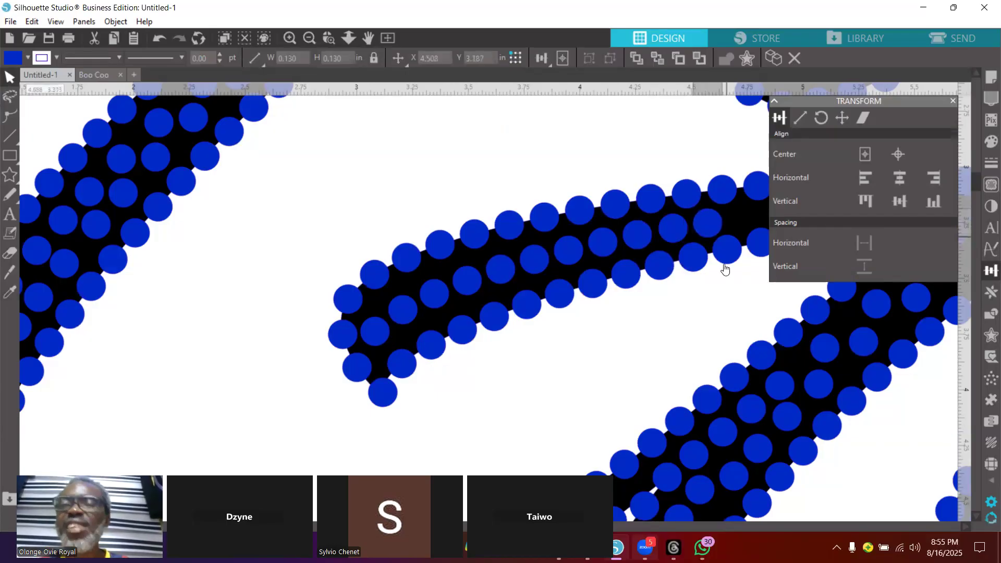
left_click(668, 524)
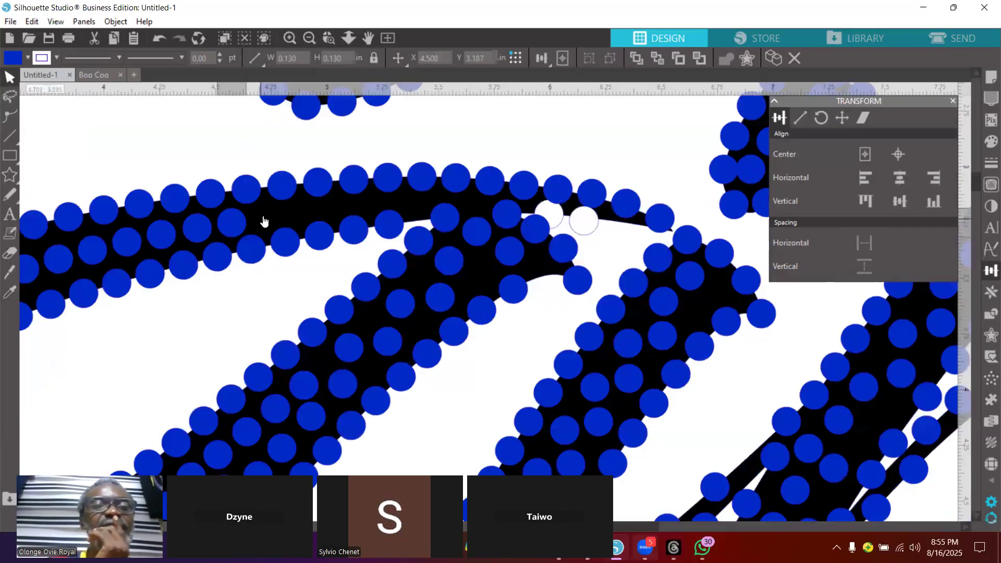
key("i")
key("alt+Right")
left_click_drag(263, 228, 269, 225)
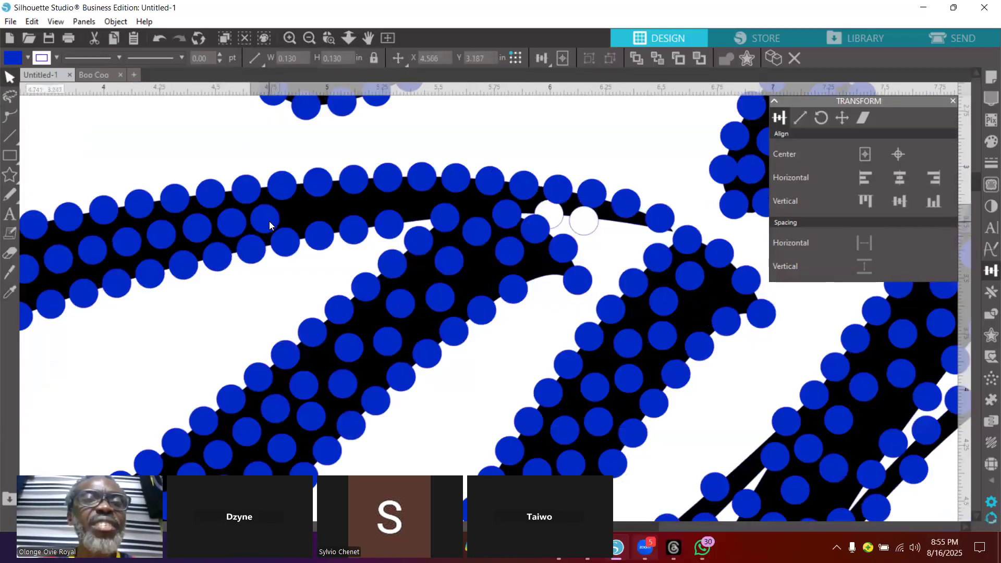